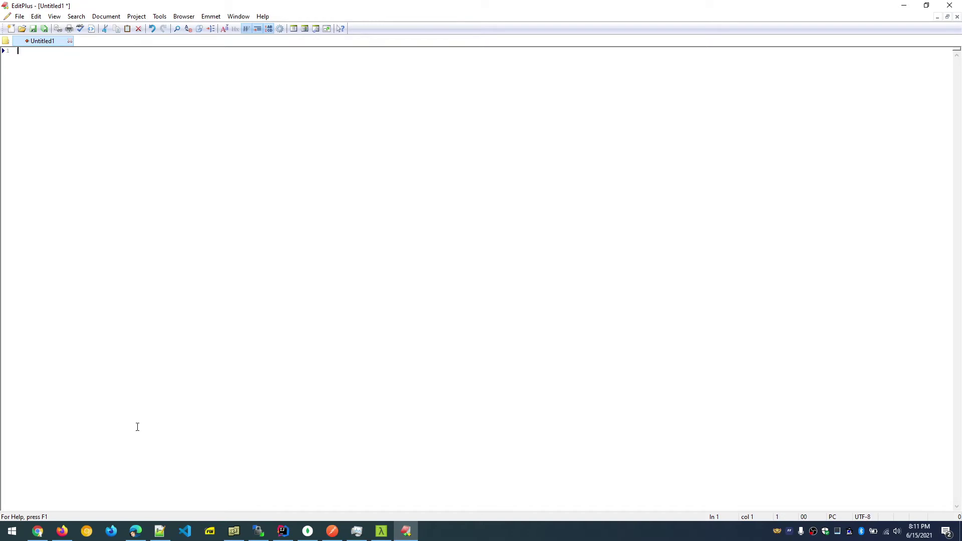
# Bring the oak.dev self-signed certificate article forward and highlight its 'Step 1: Setup hostname' heading.
pyautogui.click(38, 531)
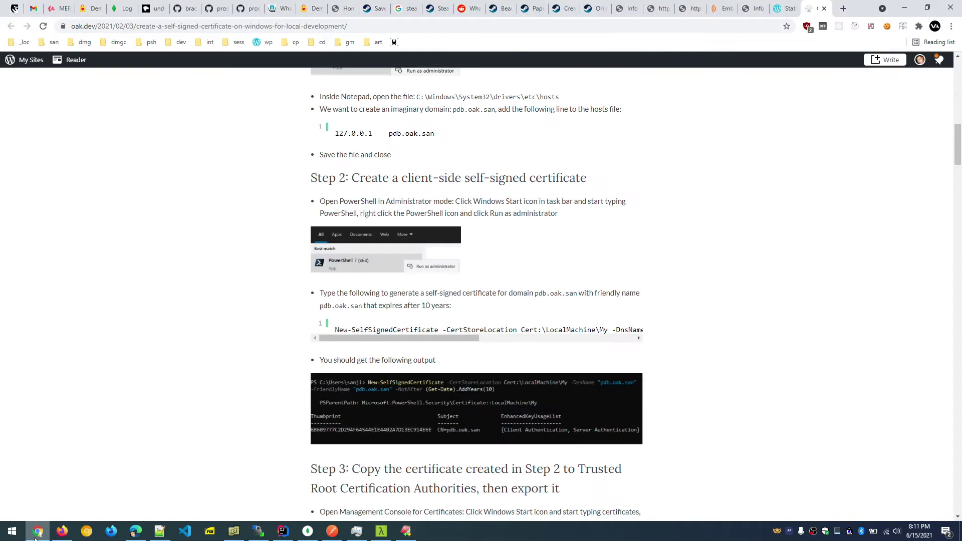
pyautogui.scroll(15, 411, 247)
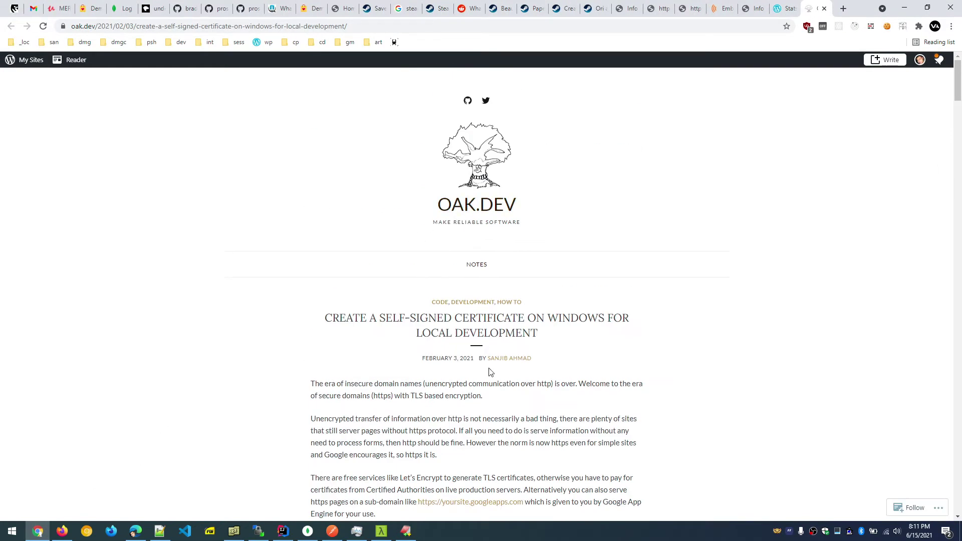
pyautogui.scroll(-3, 491, 373)
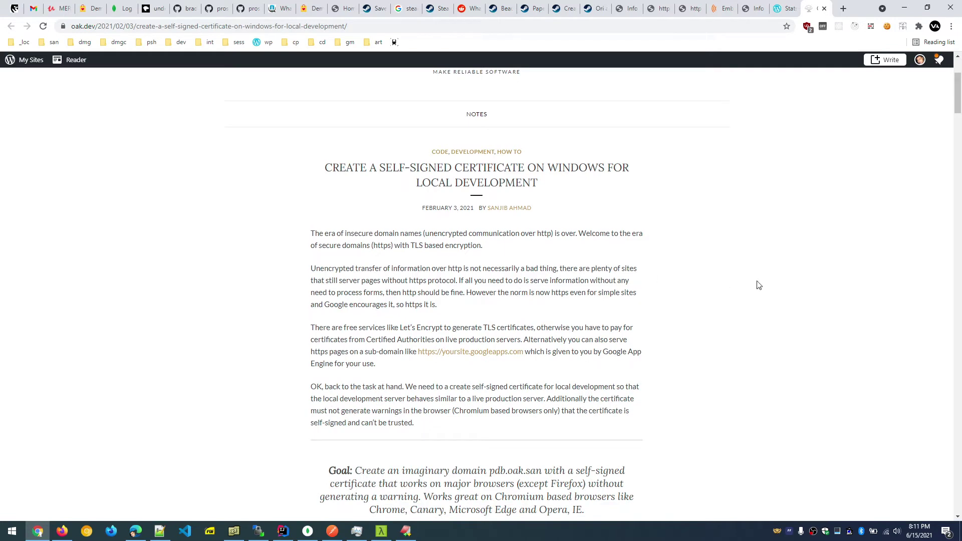
pyautogui.scroll(-2, 759, 285)
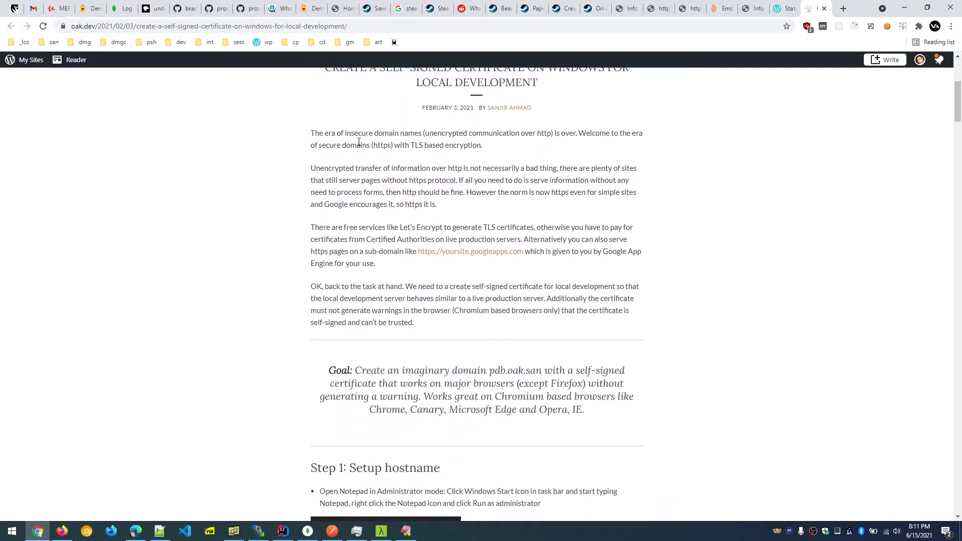
pyautogui.moveTo(359, 136); pyautogui.dragTo(463, 134)
pyautogui.scroll(-3, 335, 351)
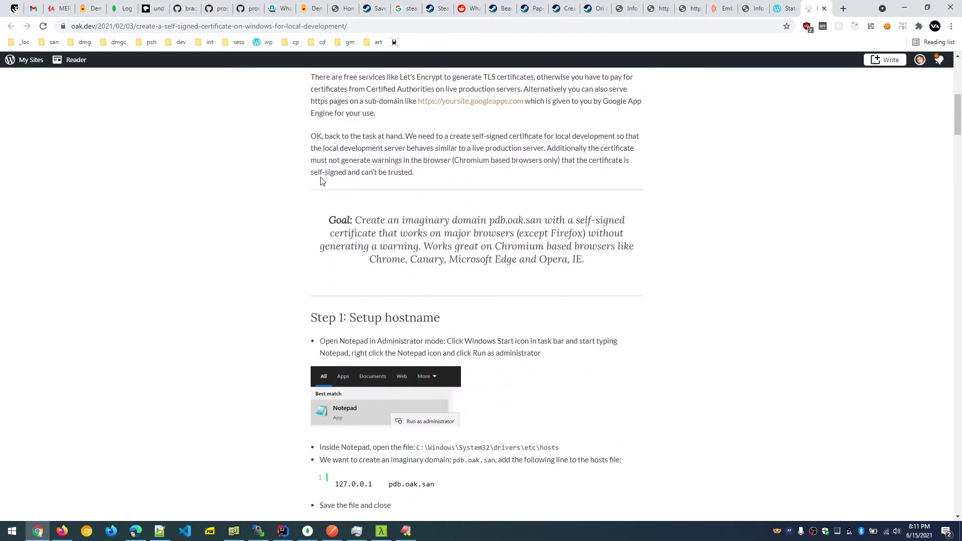
pyautogui.scroll(-2, 365, 200)
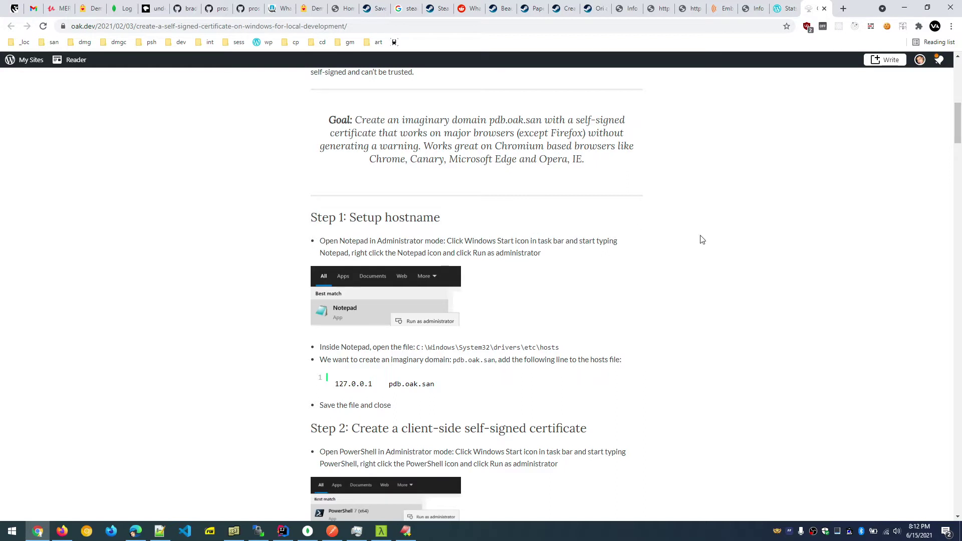
pyautogui.scroll(-1, 711, 232)
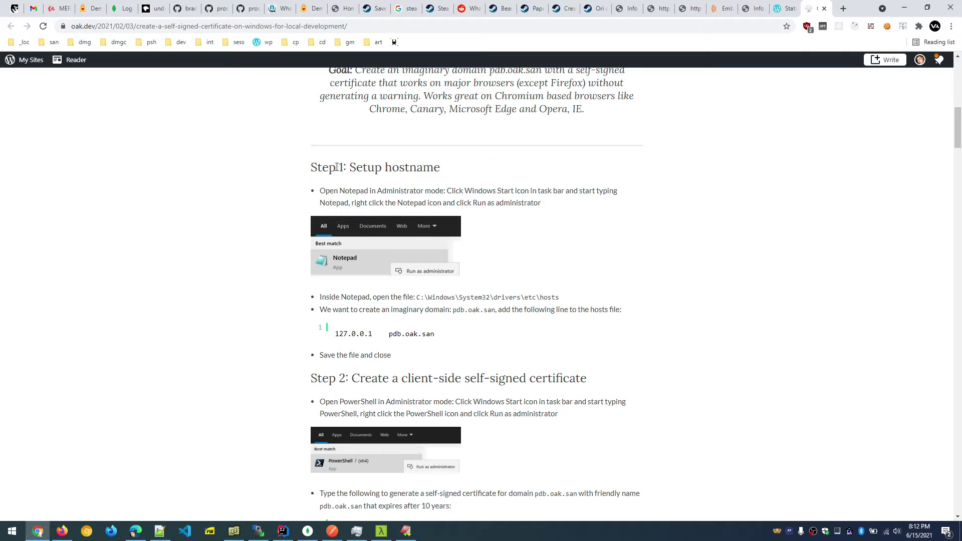
pyautogui.moveTo(336, 168); pyautogui.dragTo(480, 174)
# Search Start for 'notep' and run Notepad as administrator.
pyautogui.click(12, 531)
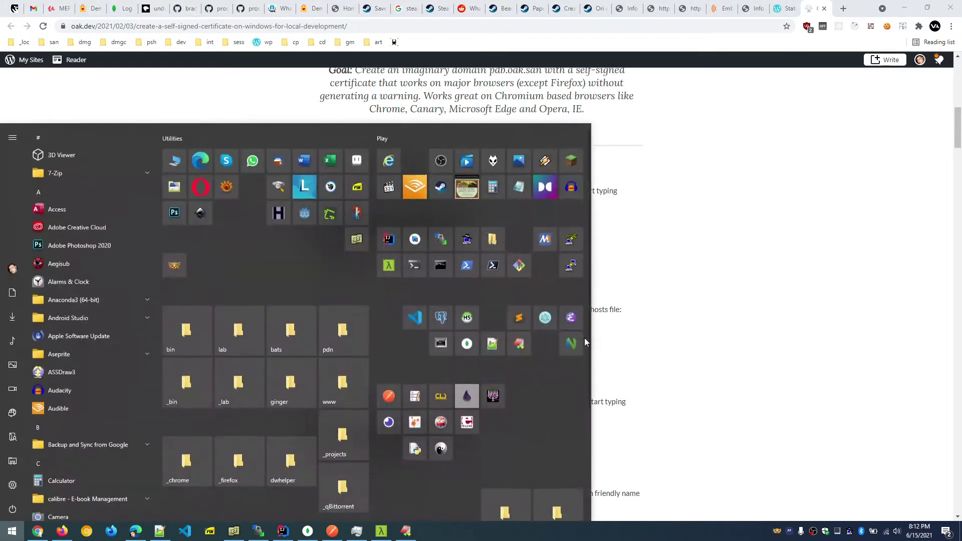
pyautogui.click(12, 531)
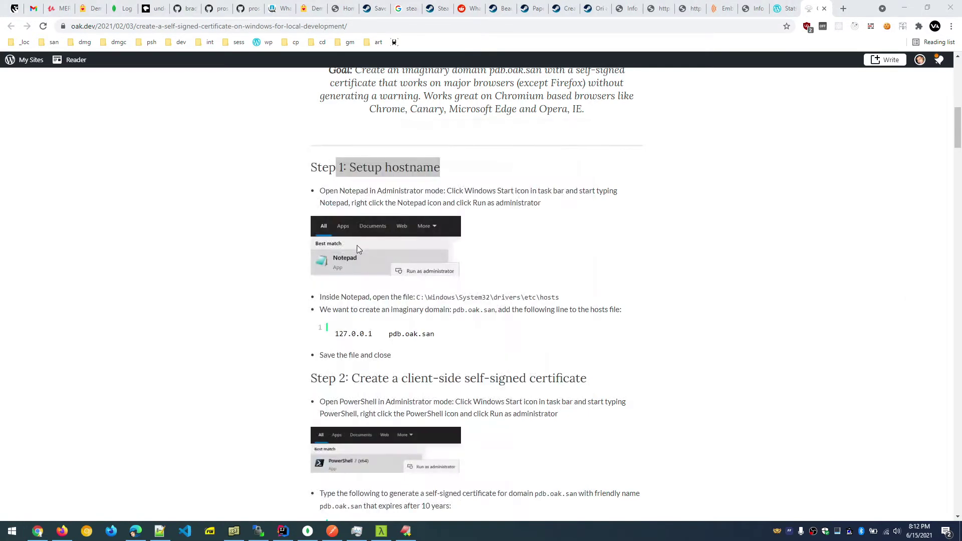
pyautogui.click(2, 537)
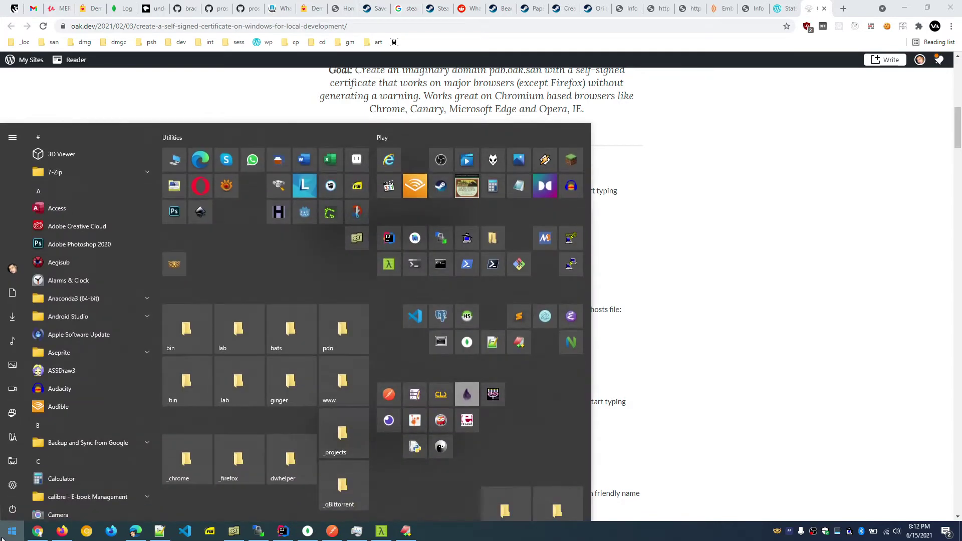
pyautogui.write('notep')
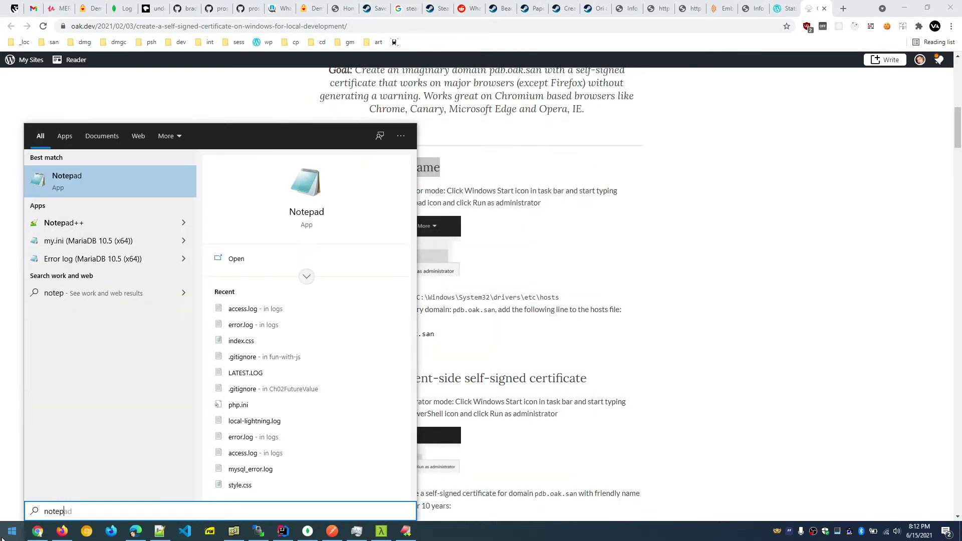
pyautogui.rightClick(81, 184)
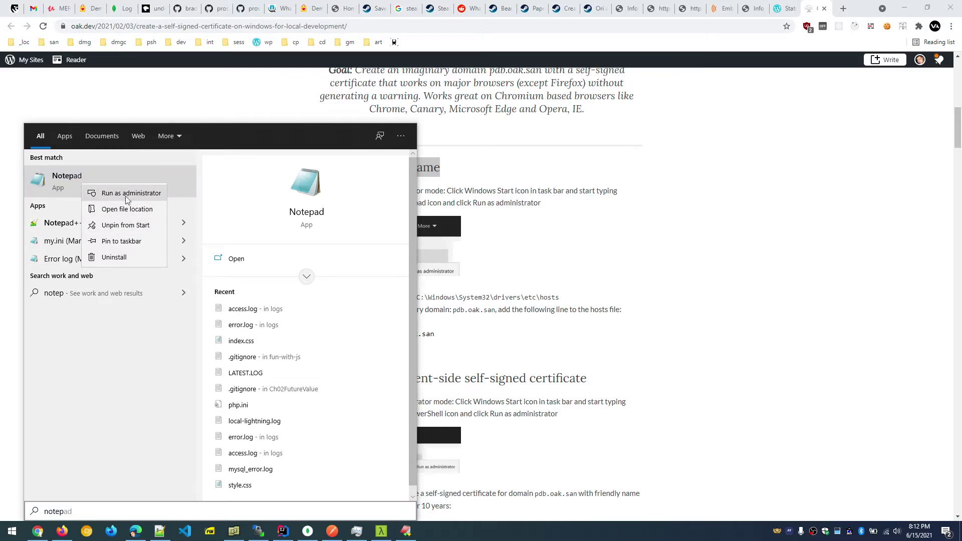
pyautogui.click(125, 194)
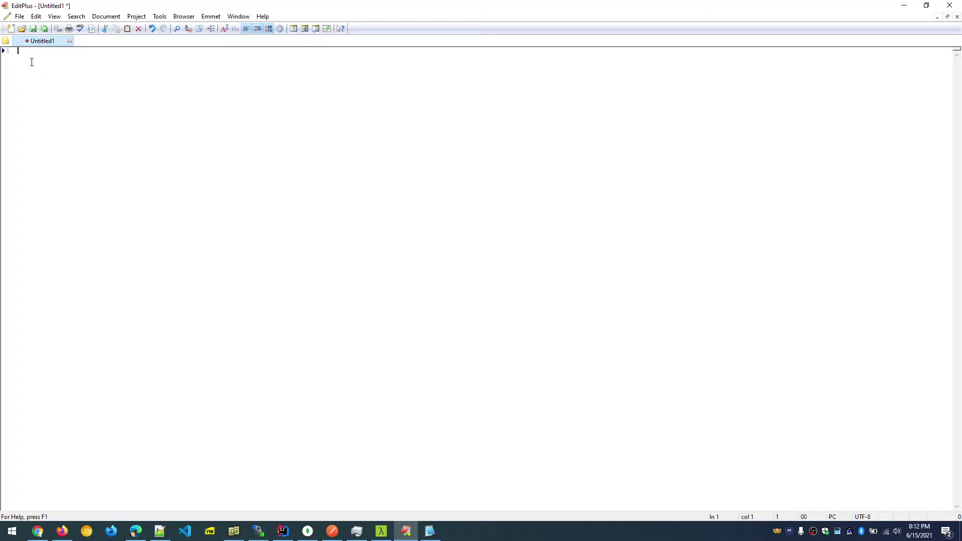
# Note the hostname dev.dictm.san in EditPlus and select it.
pyautogui.write('dev.dictm.san')
pyautogui.press('Up')
pyautogui.press('Up')
pyautogui.hotkey('shift', 'End')
pyautogui.press('Down')
pyautogui.moveTo(64, 50); pyautogui.dragTo(5, 51)
# Open System32\drivers\etc\hosts in Notepad2, check line 31 maps 127.0.0.1 to dev.dictm.san, then close it.
pyautogui.click(429, 531)
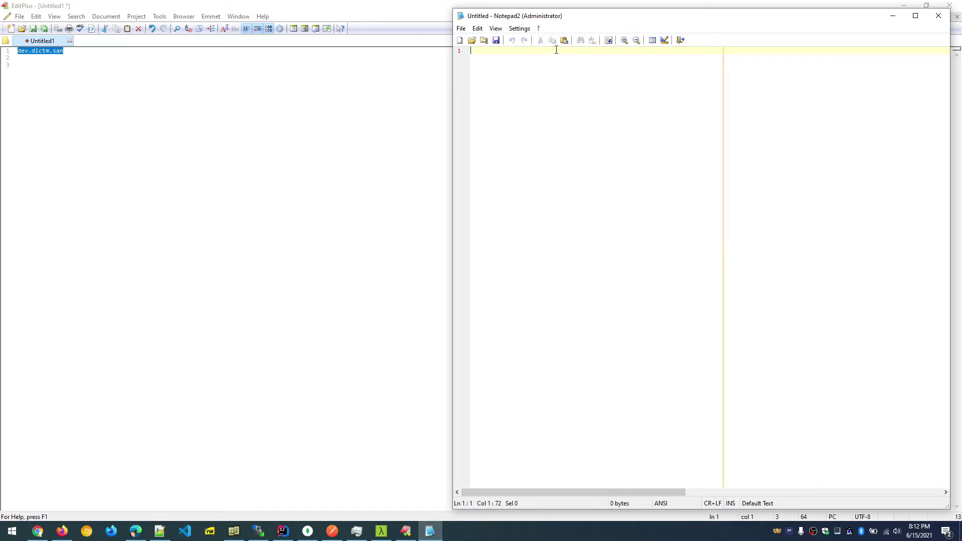
pyautogui.click(461, 29)
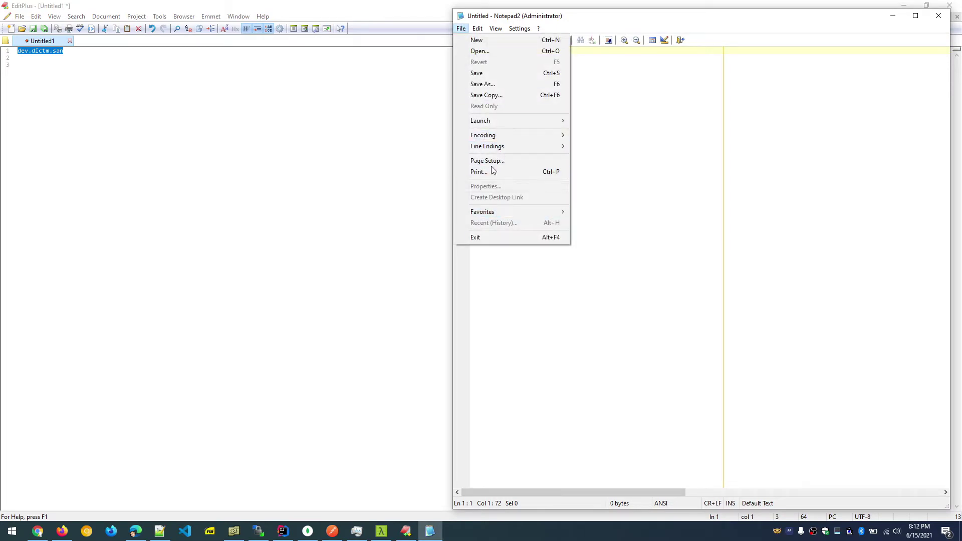
pyautogui.click(495, 53)
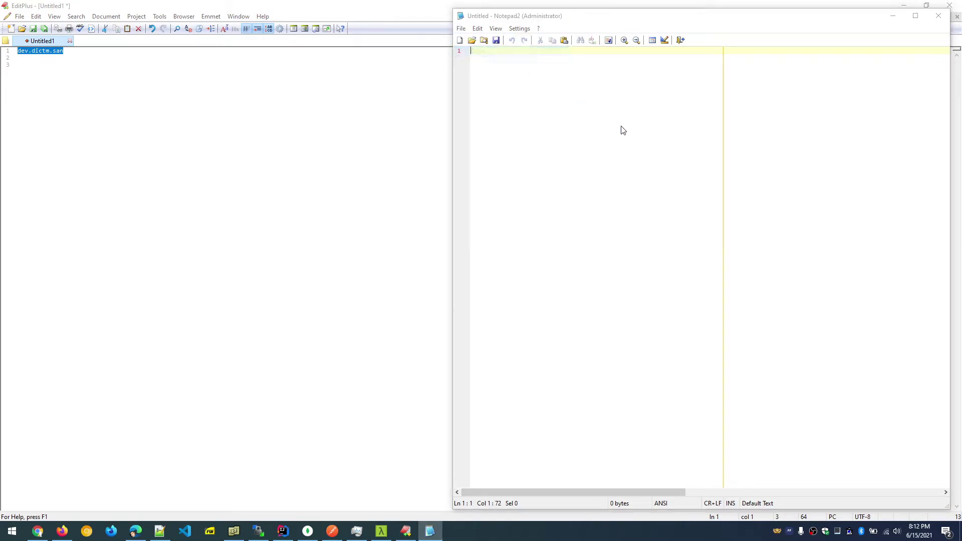
pyautogui.click(632, 106)
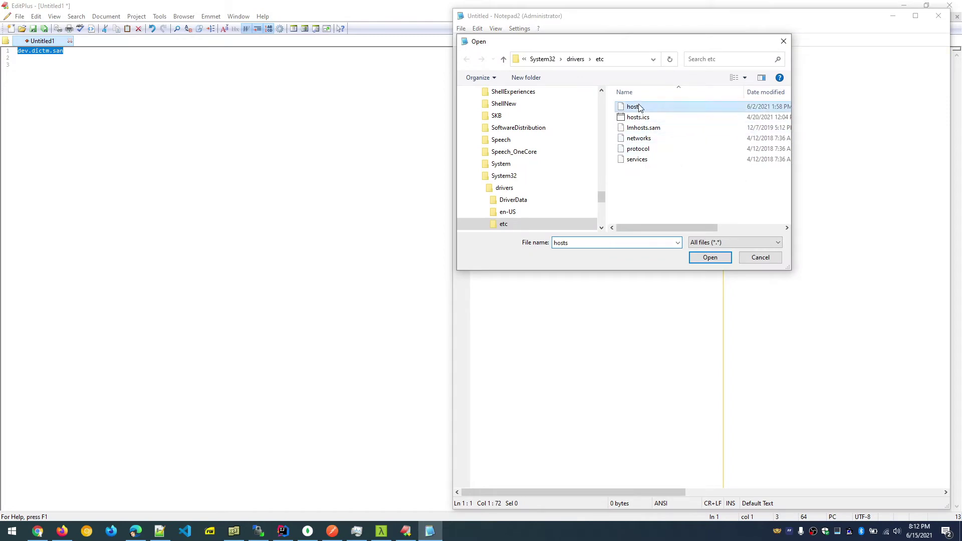
pyautogui.click(709, 257)
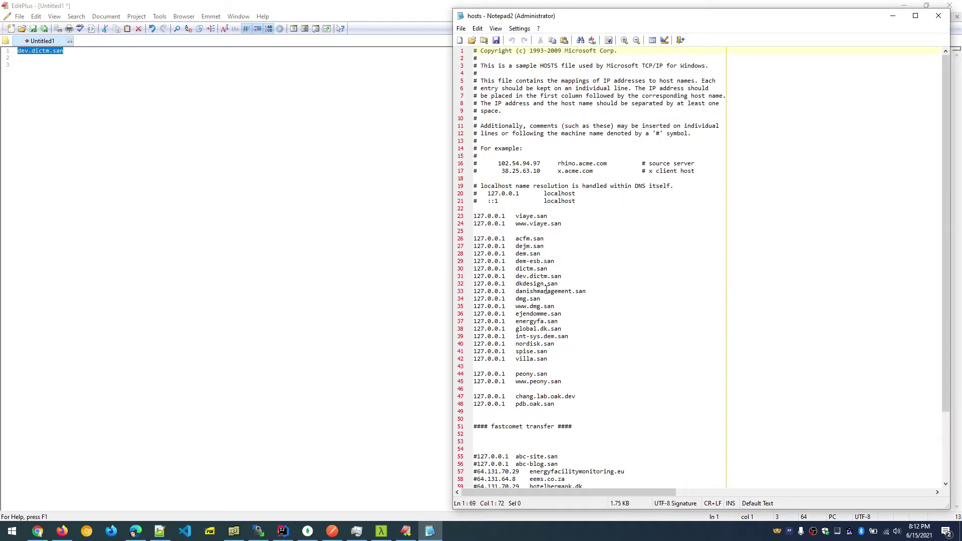
pyautogui.moveTo(560, 277); pyautogui.dragTo(469, 273)
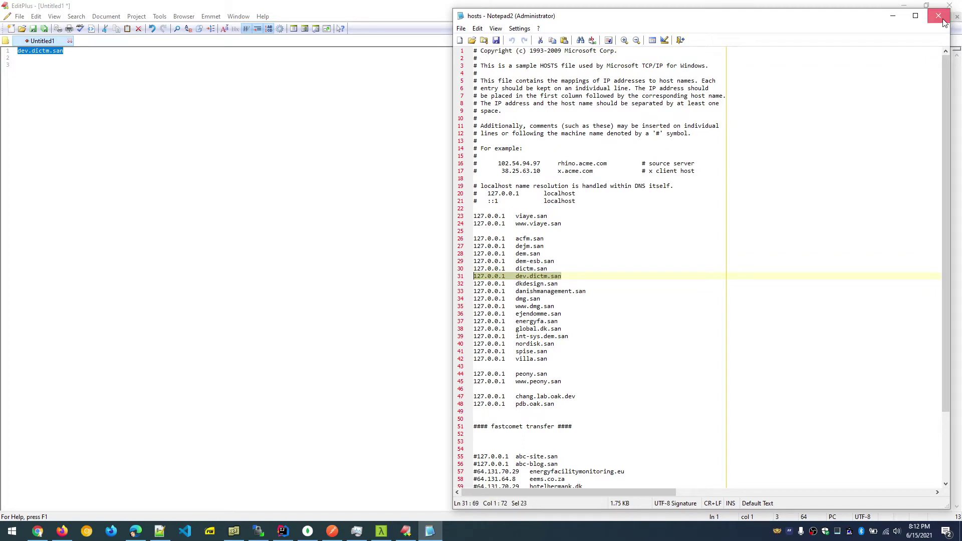
pyautogui.doubleClick(523, 18)
pyautogui.doubleClick(93, 5)
pyautogui.click(938, 16)
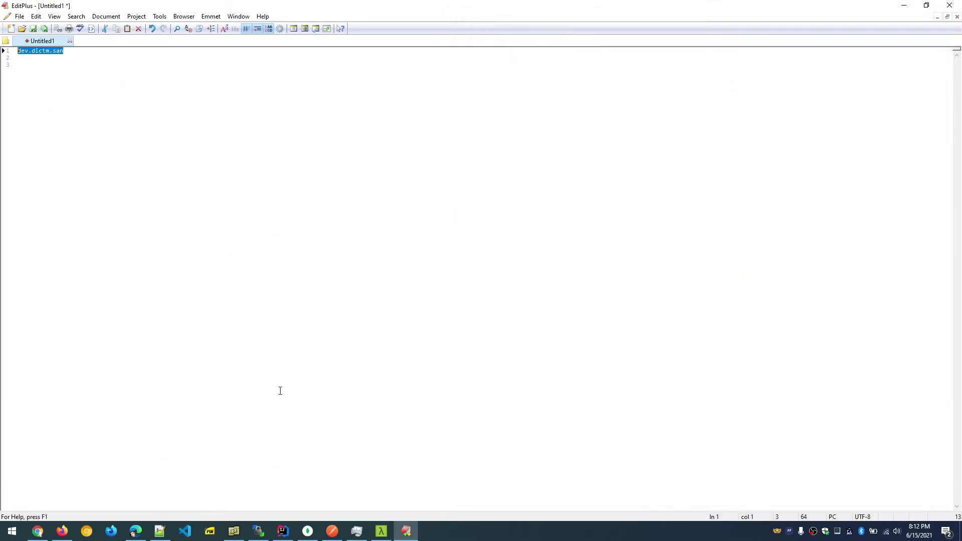
# Return to the certificate article and scroll to its Step 2.
pyautogui.click(38, 530)
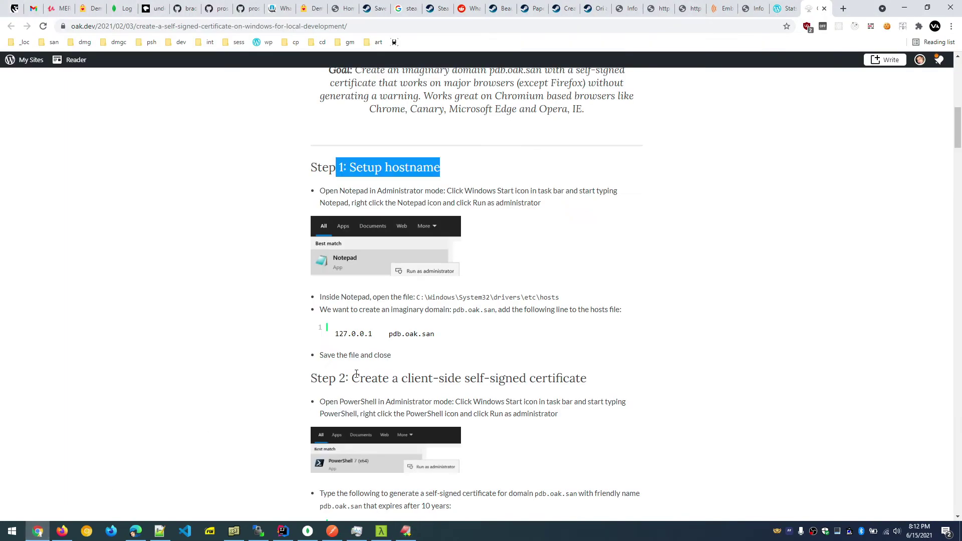
pyautogui.moveTo(356, 372); pyautogui.dragTo(506, 391)
pyautogui.scroll(-1, 505, 391)
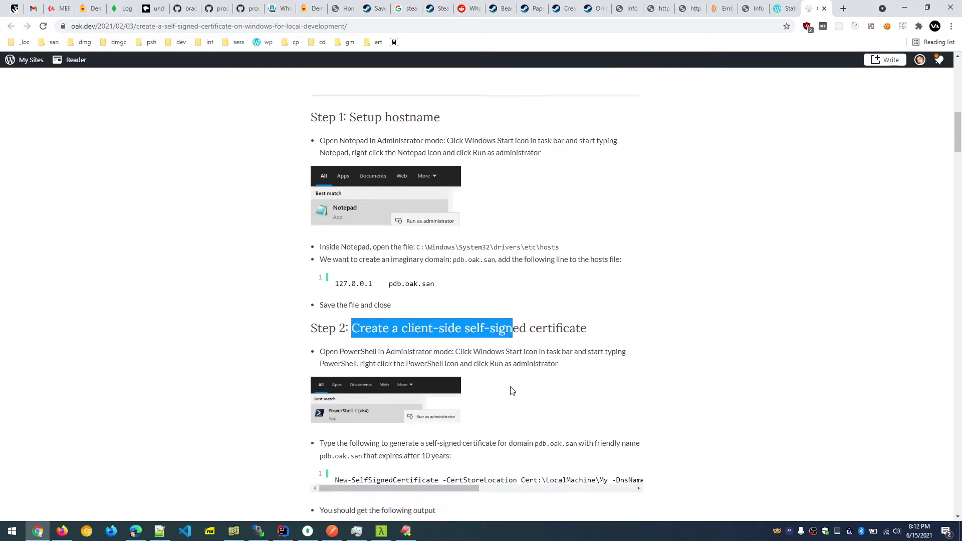
pyautogui.click(384, 347)
# Launch PowerShell as administrator and enlarge its window.
pyautogui.press('super')
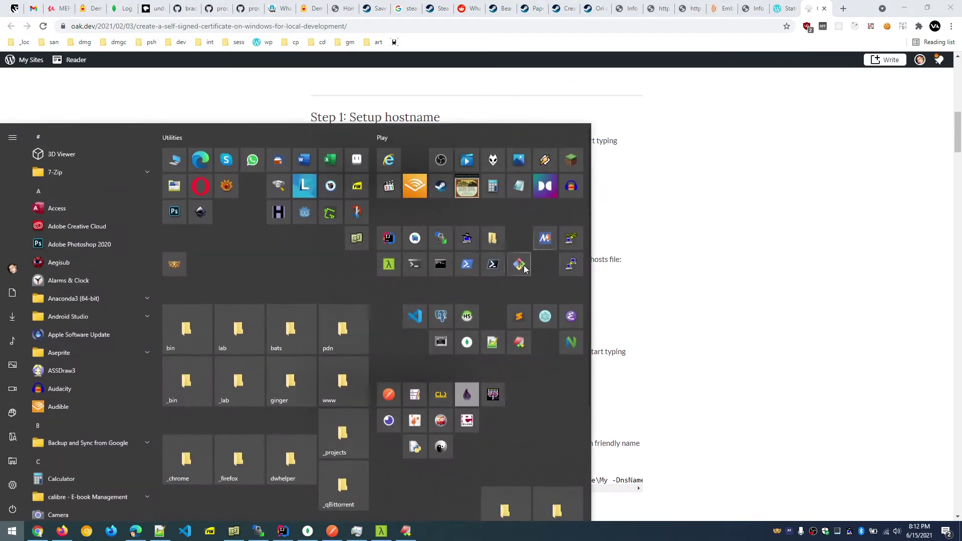
pyautogui.rightClick(492, 264)
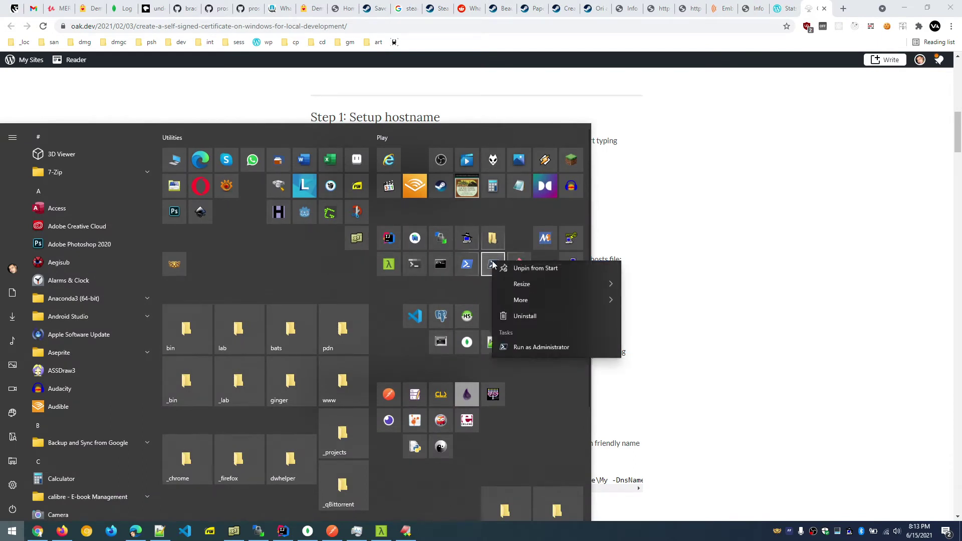
pyautogui.click(524, 353)
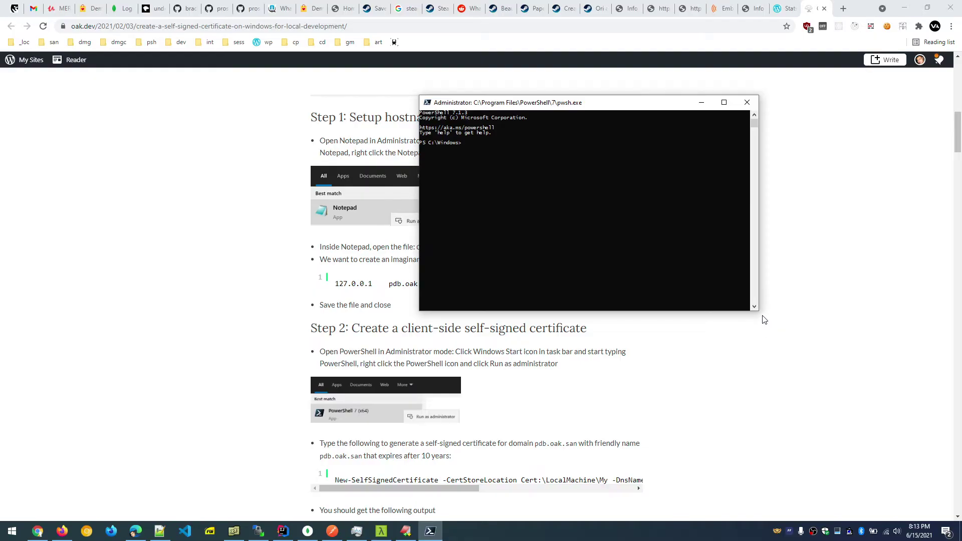
pyautogui.moveTo(757, 312); pyautogui.dragTo(912, 334)
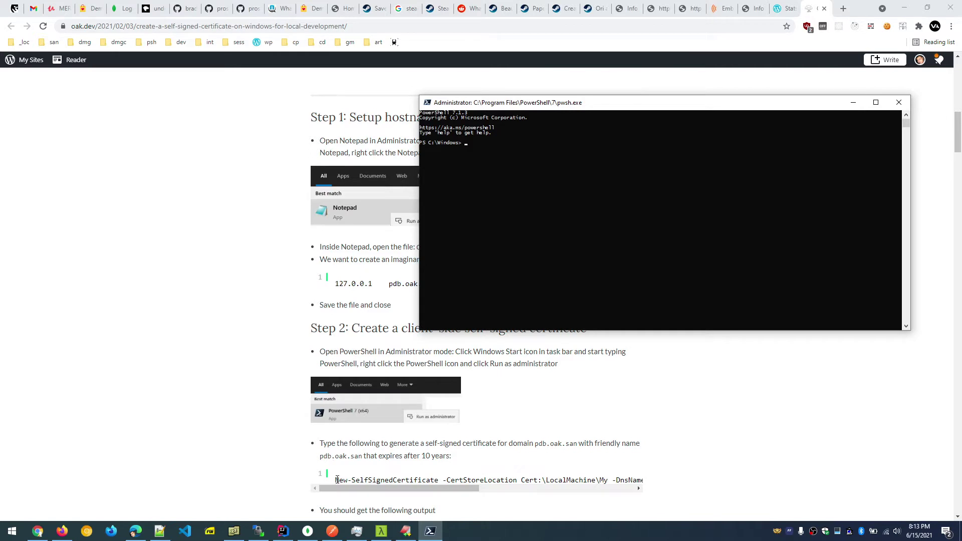
# Select the New-SelfSignedCertificate command line in the article's Step 2.
pyautogui.scroll(-1, 359, 480)
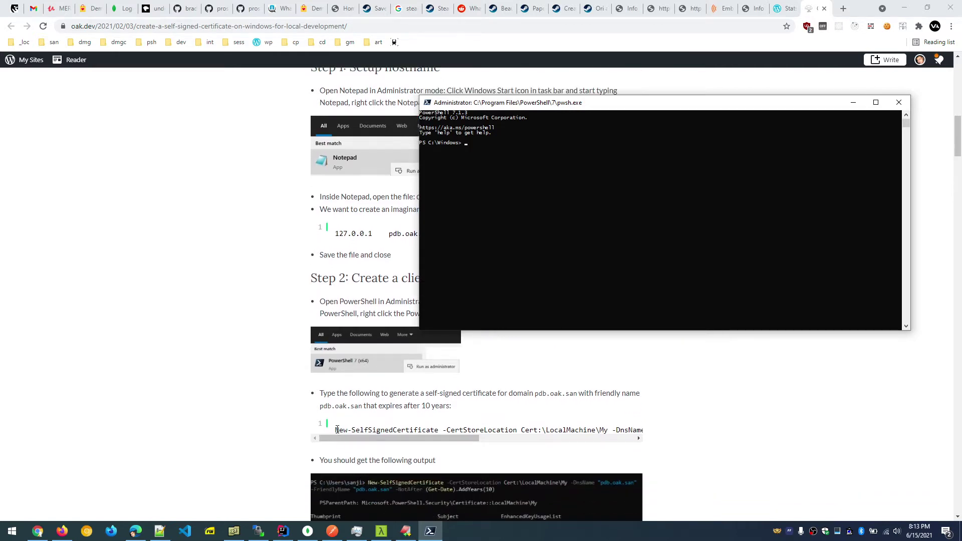
pyautogui.moveTo(336, 430); pyautogui.dragTo(660, 436)
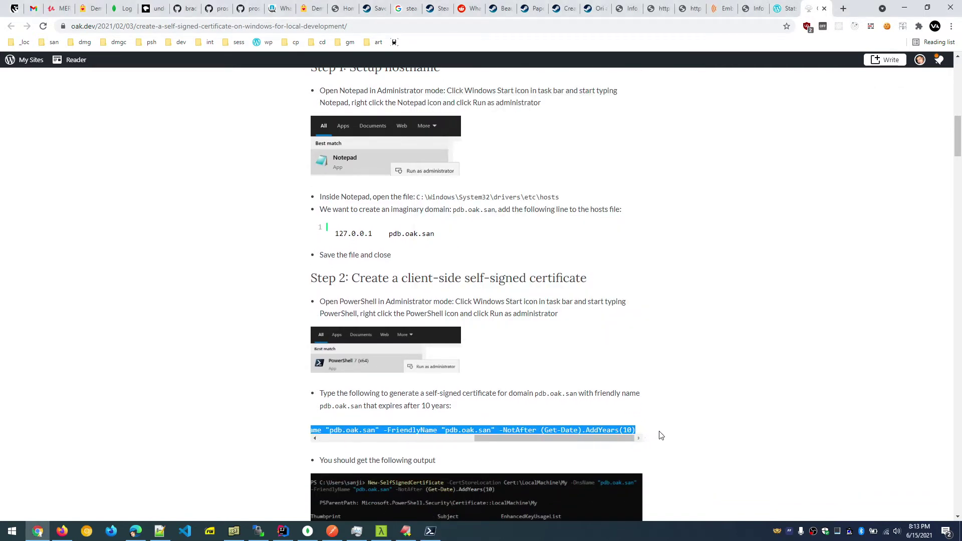
pyautogui.hotkey('alt', 'Tab')
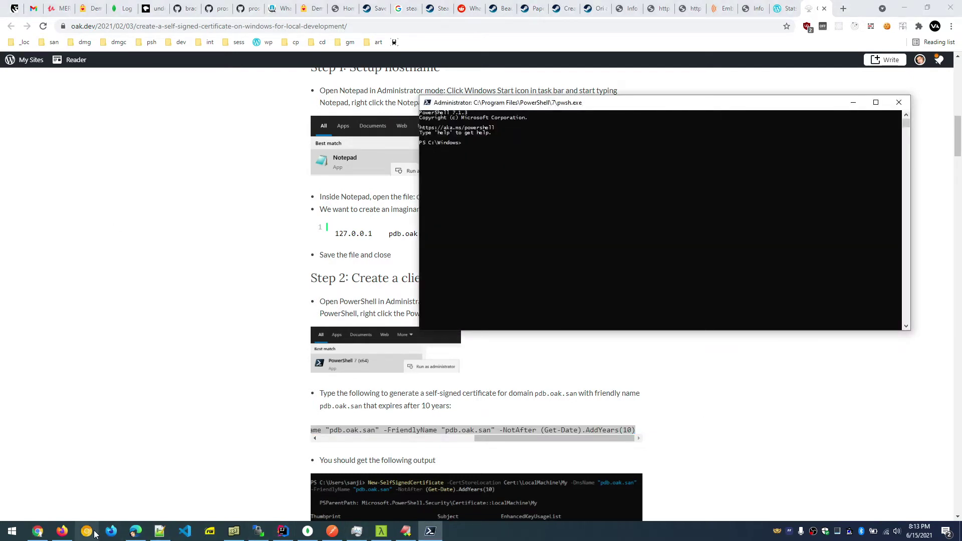
pyautogui.click(406, 530)
# Paste the certificate command on line 3, replacing both pdb.oak.san values with dev.dictm.san.
pyautogui.click(167, 221)
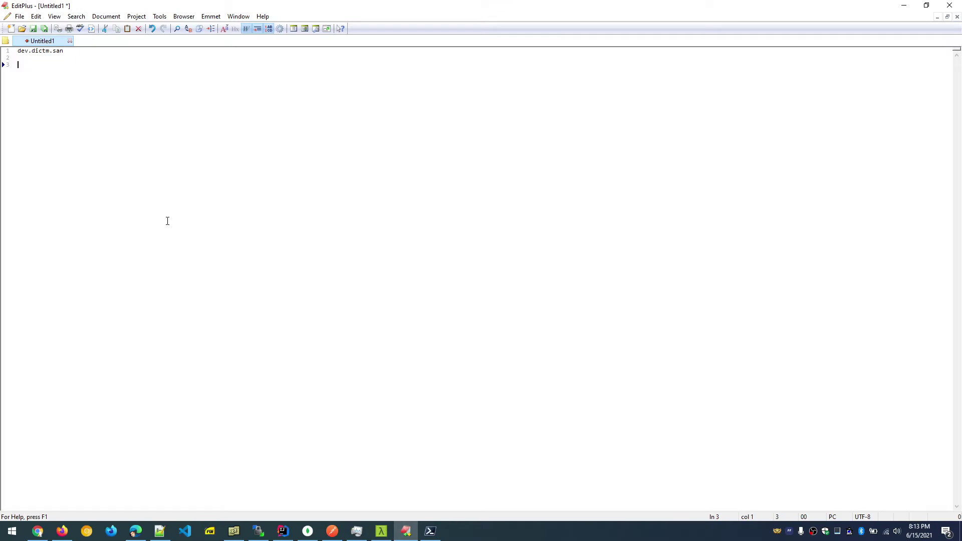
pyautogui.write('New-SelfSignedCertificate -CertStoreLocation Cert:\\LocalMachine\\My -DnsName "pdb.oak.san" -FriendlyName "pdb.oak.san" -NotAfter (Get-Date).AddYears(10)')
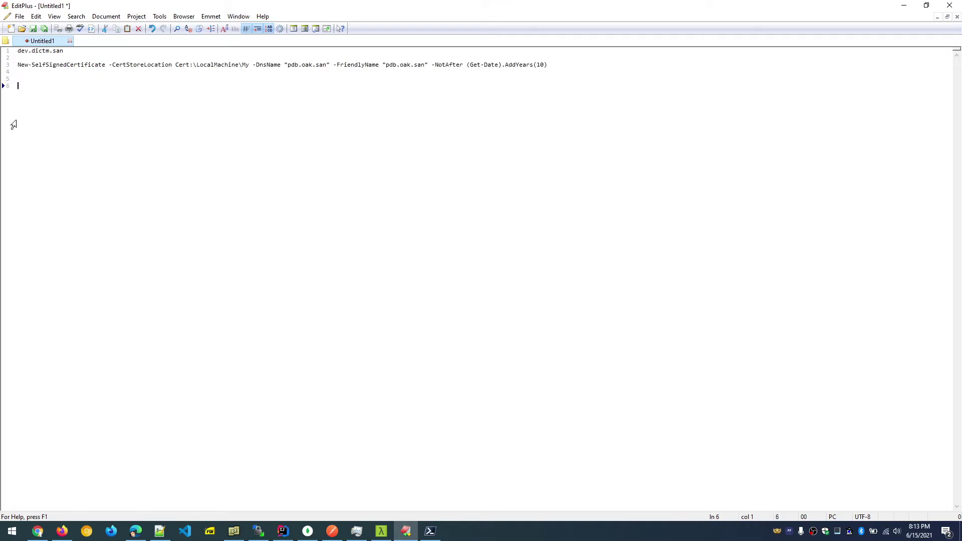
pyautogui.click(64, 51)
pyautogui.hotkey('shift', 'Home')
pyautogui.hotkey('ctrl', 'c')
pyautogui.moveTo(288, 66); pyautogui.dragTo(326, 63)
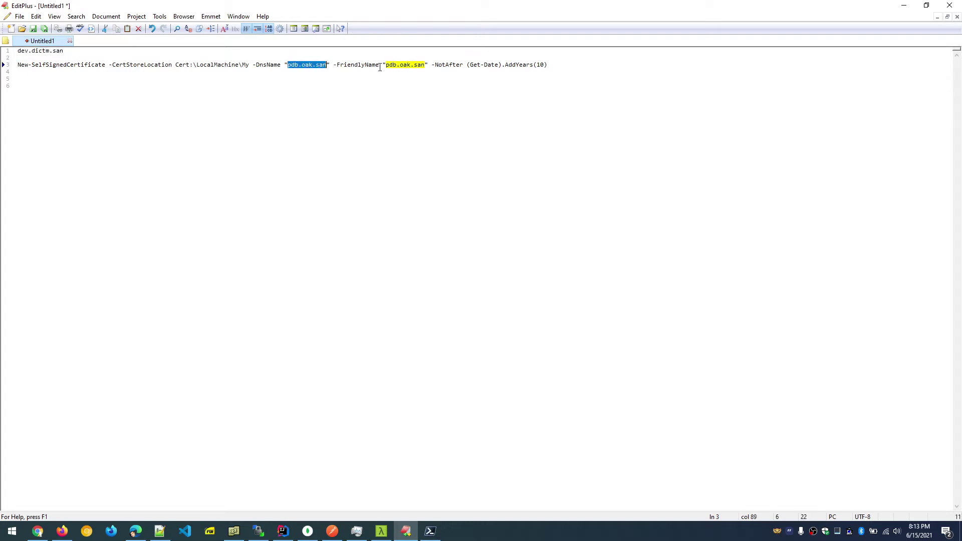
pyautogui.hotkey('ctrl', 'v')
pyautogui.moveTo(392, 65); pyautogui.dragTo(435, 70)
pyautogui.hotkey('ctrl', 'v')
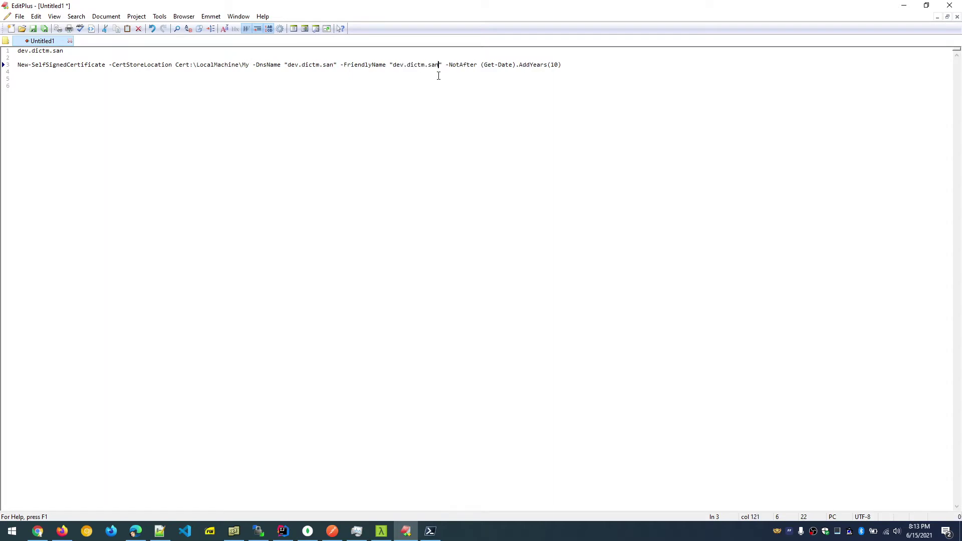
# Copy the edited New-SelfSignedCertificate command line for PowerShell.
pyautogui.click(256, 75)
pyautogui.click(564, 64)
pyautogui.hotkey('shift', 'Home')
pyautogui.press('super+c')
pyautogui.click(274, 150)
pyautogui.click(430, 531)
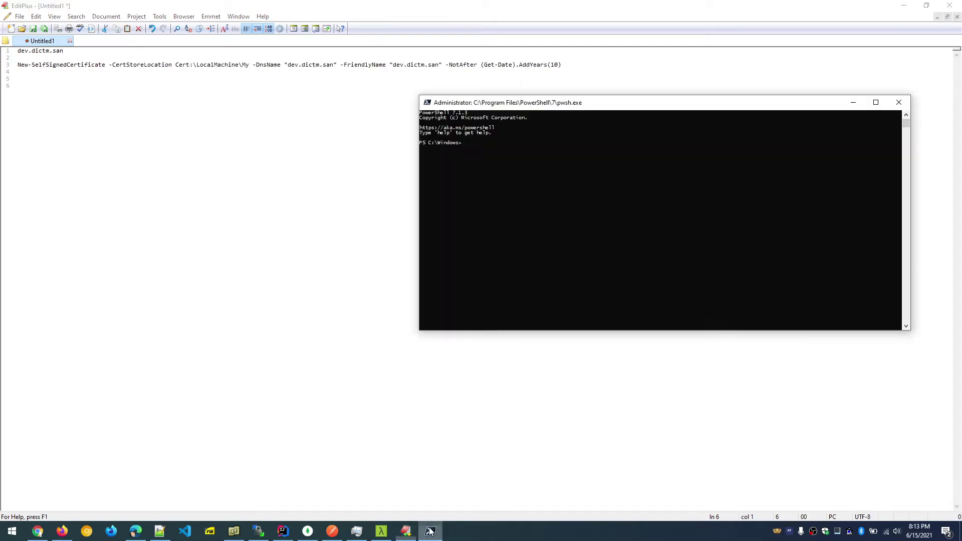
# Run the dev.dictm.san certificate command in PowerShell, creating CN=dev.dictm.san in LocalMachine\My.
pyautogui.rightClick(494, 175)
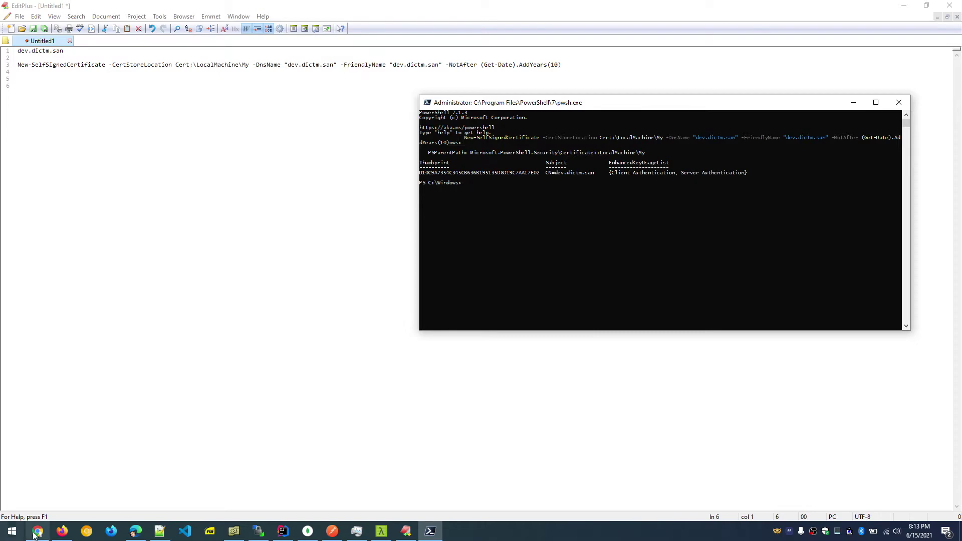
pyautogui.click(38, 532)
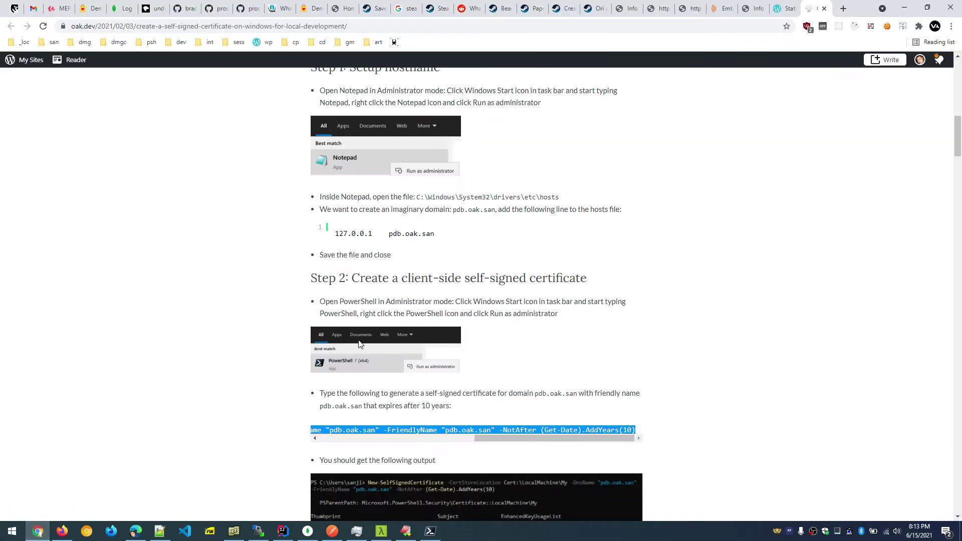
# Scroll the tutorial to Step 3 on trusted roots and search Start for 'manage'.
pyautogui.scroll(-4, 326, 332)
pyautogui.scroll(-2, 408, 323)
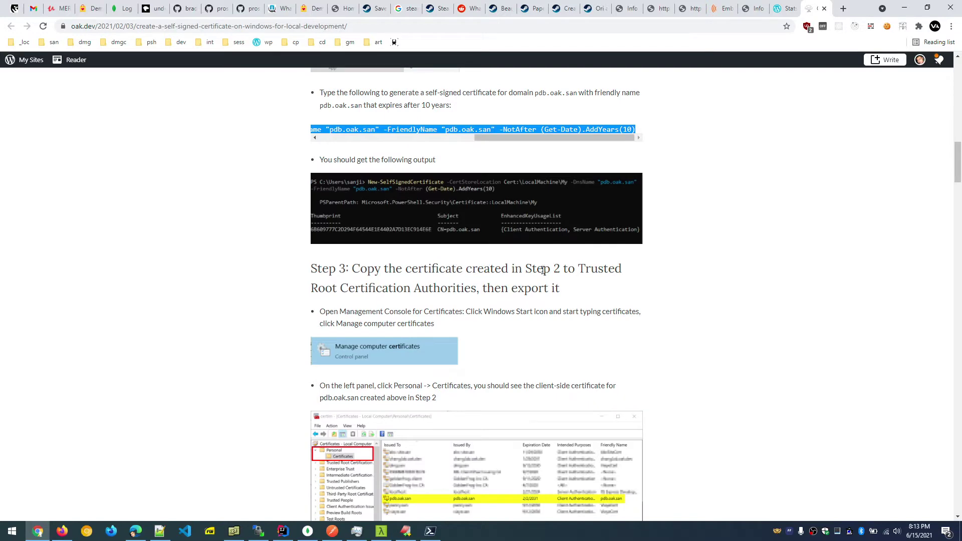
pyautogui.moveTo(332, 288); pyautogui.dragTo(511, 288)
pyautogui.scroll(-4, 665, 314)
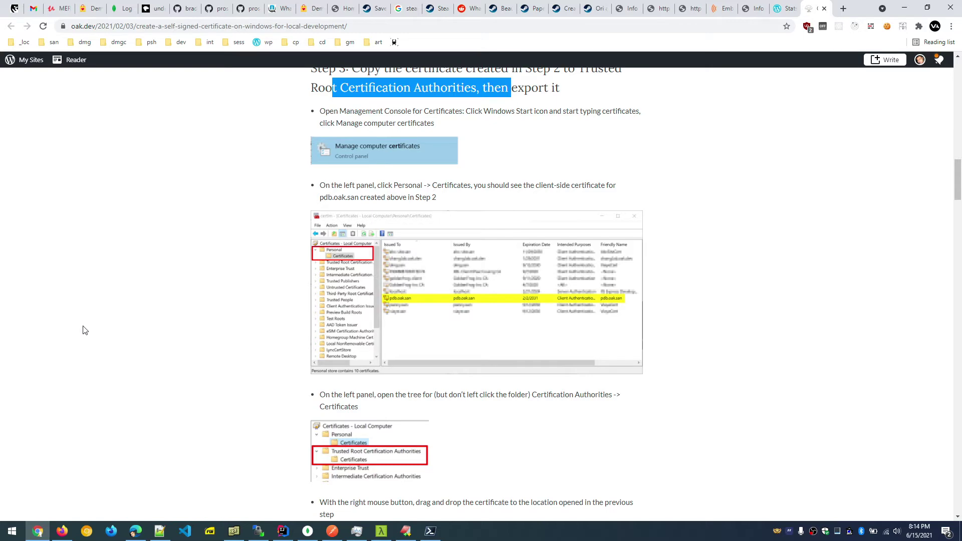
pyautogui.press('super')
pyautogui.write('manage')
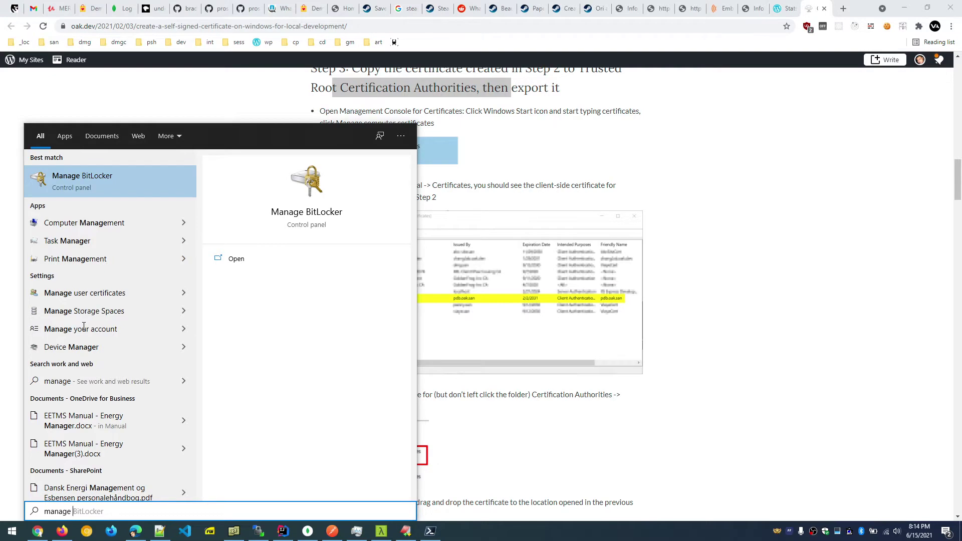
# Open Manage user certificates and list the Personal > Certificates store.
pyautogui.click(113, 294)
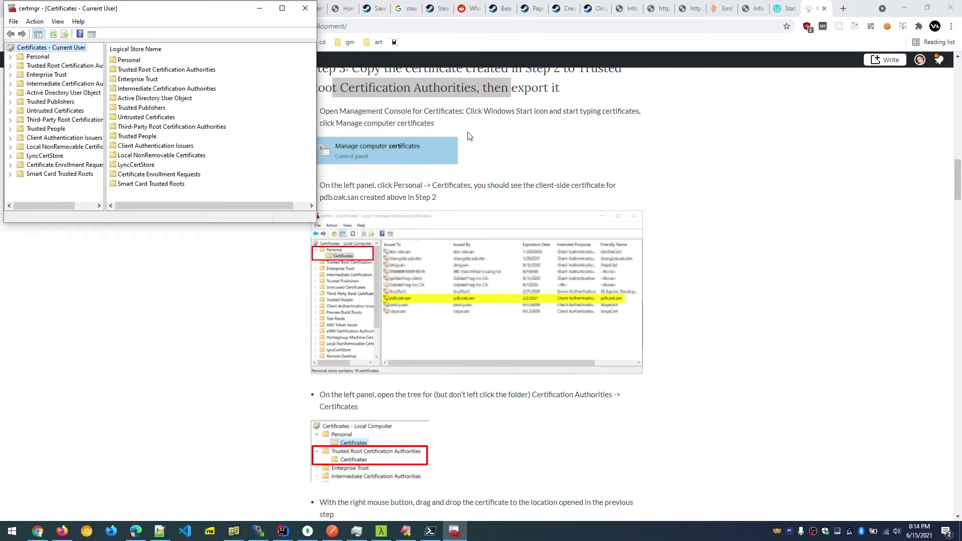
pyautogui.scroll(2, 469, 136)
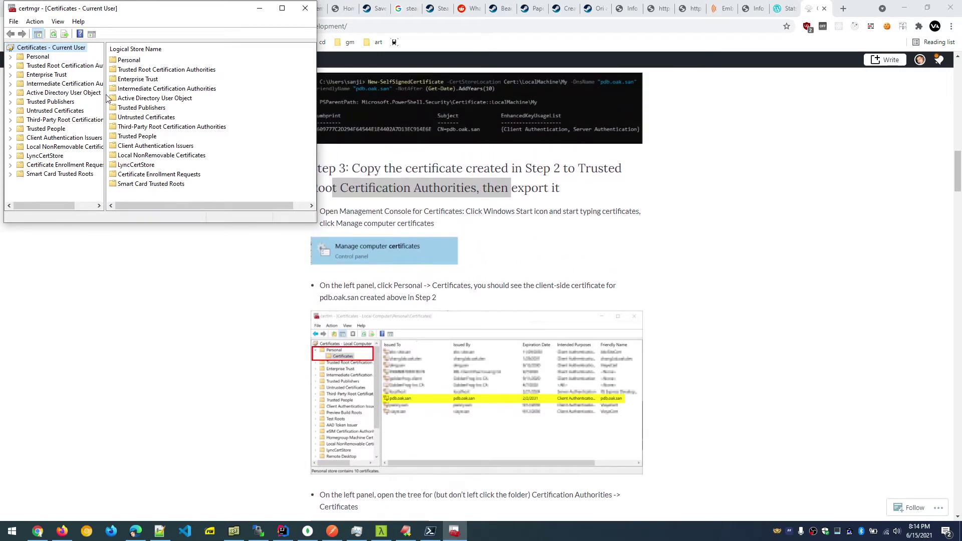
pyautogui.moveTo(124, 8); pyautogui.dragTo(135, 63)
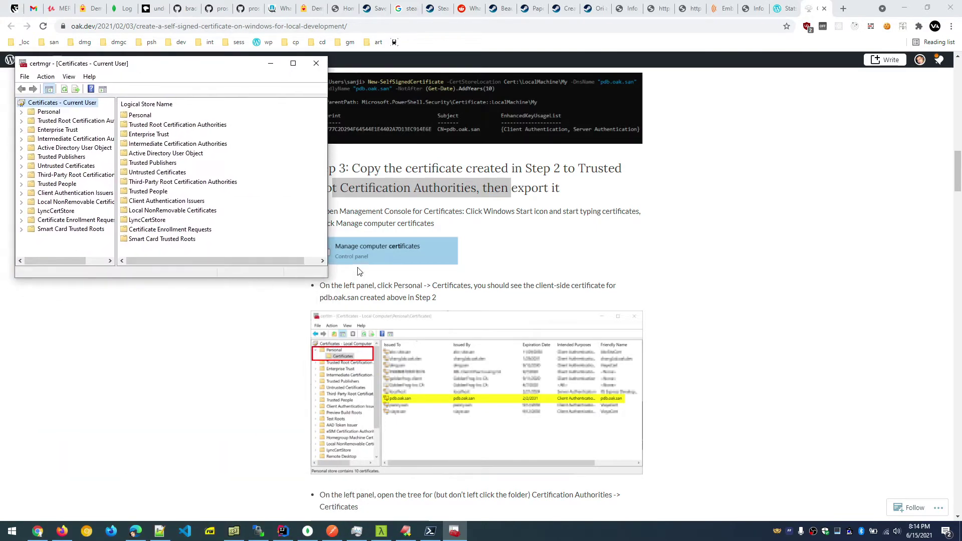
pyautogui.click(22, 113)
pyautogui.click(58, 122)
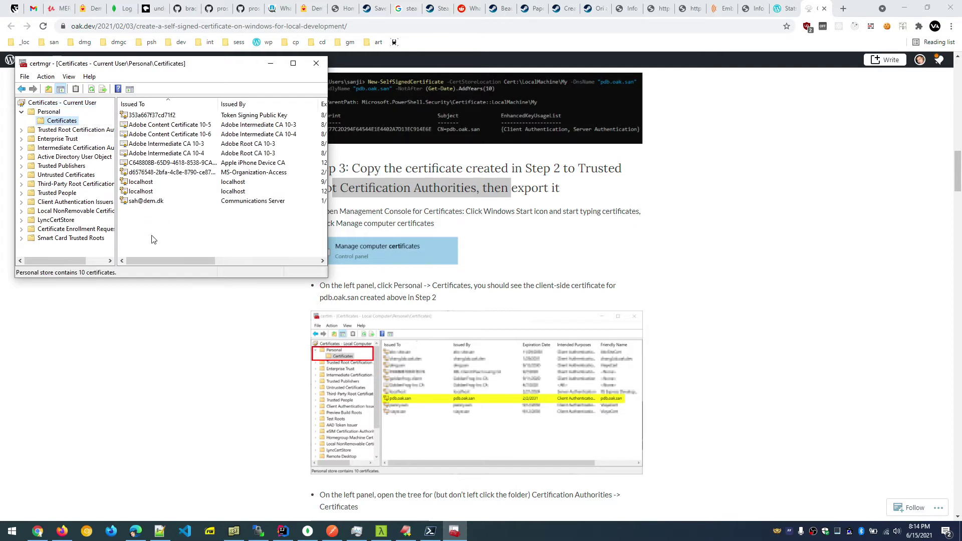
pyautogui.moveTo(124, 279); pyautogui.dragTo(124, 336)
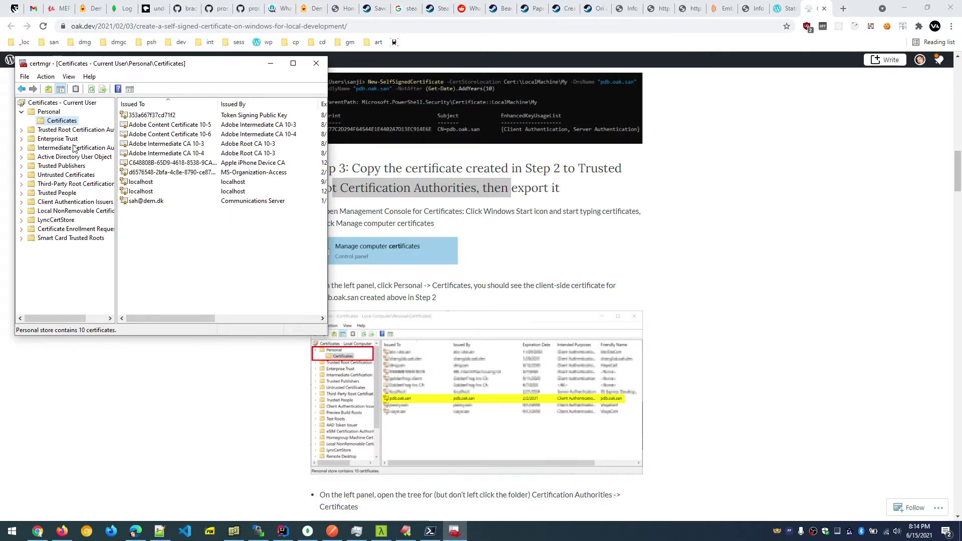
# Place certmgr beside the article showing the 10 personal certificates, and minimize PowerShell.
pyautogui.moveTo(161, 68); pyautogui.dragTo(792, 114)
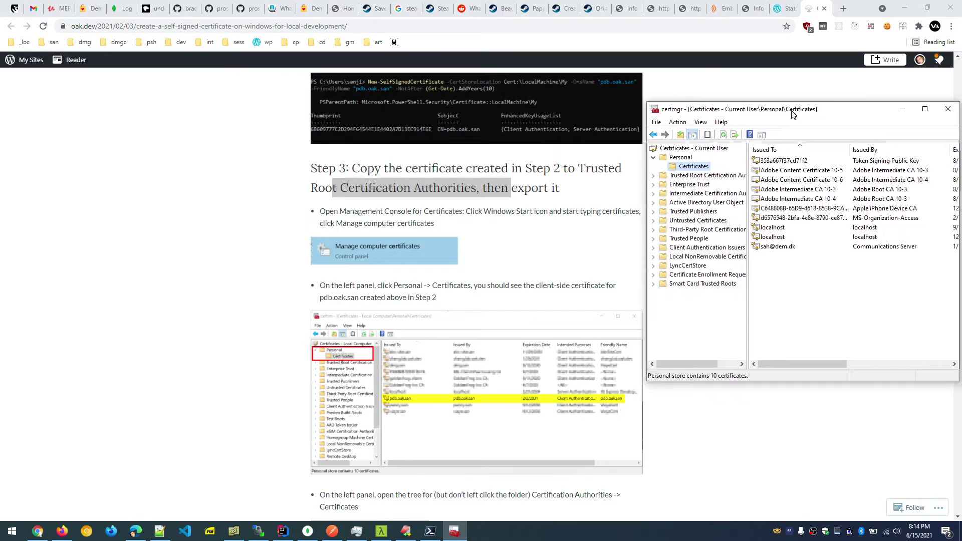
pyautogui.click(674, 158)
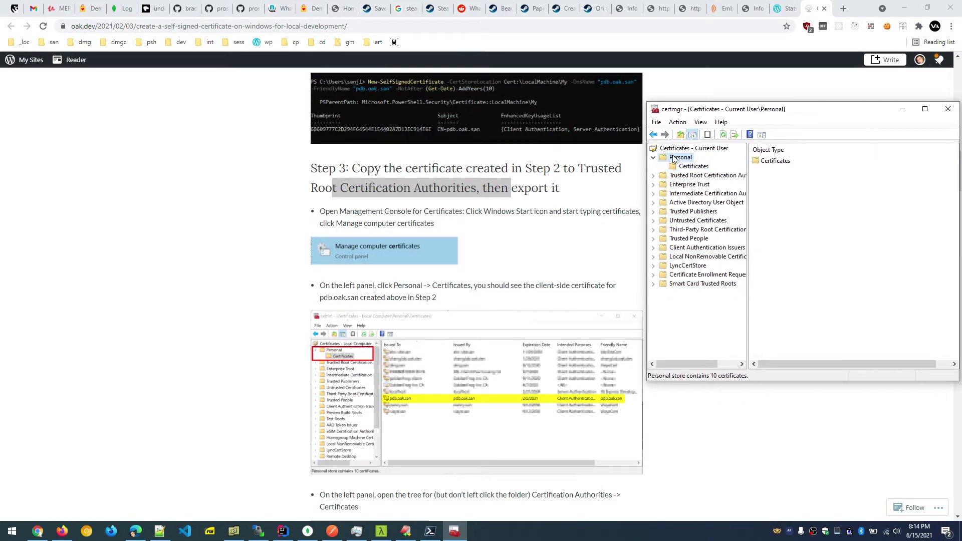
pyautogui.click(695, 168)
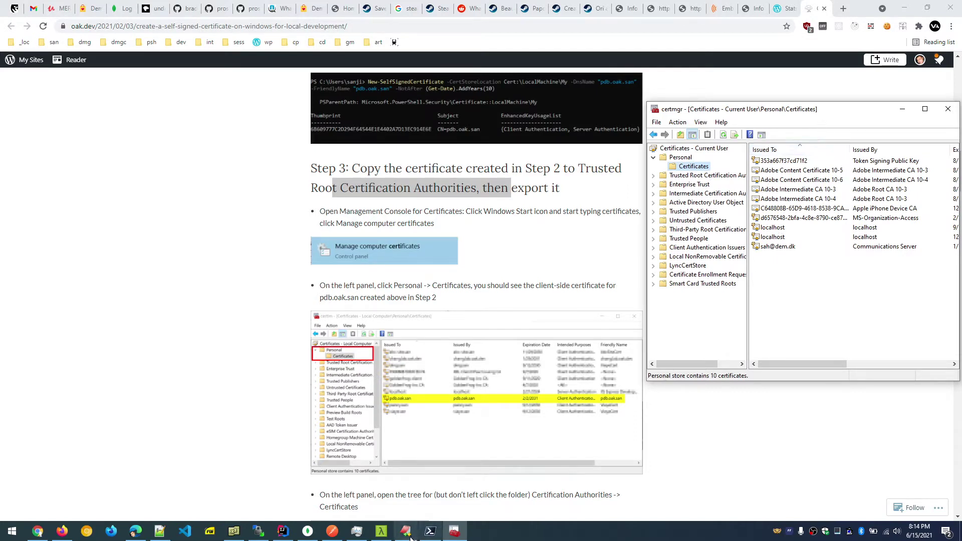
pyautogui.click(429, 532)
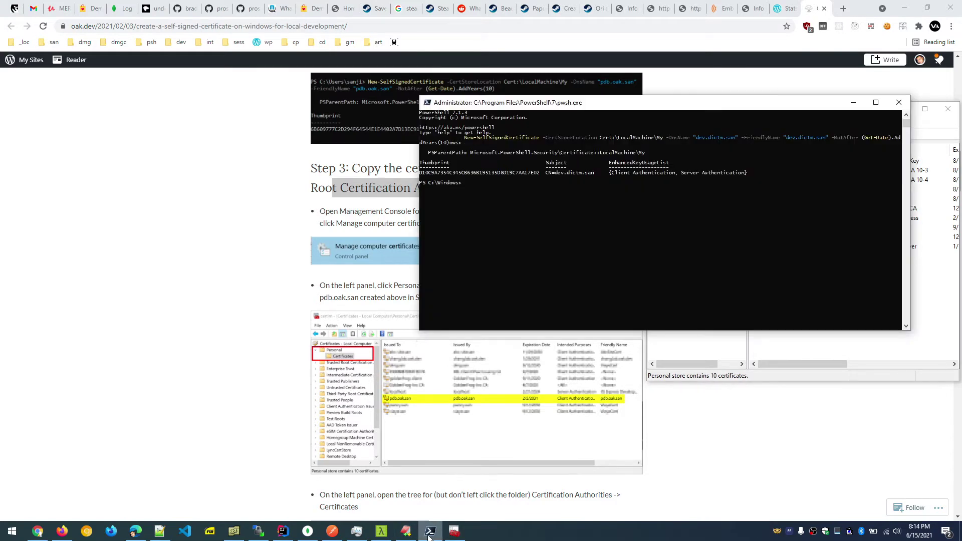
pyautogui.click(428, 532)
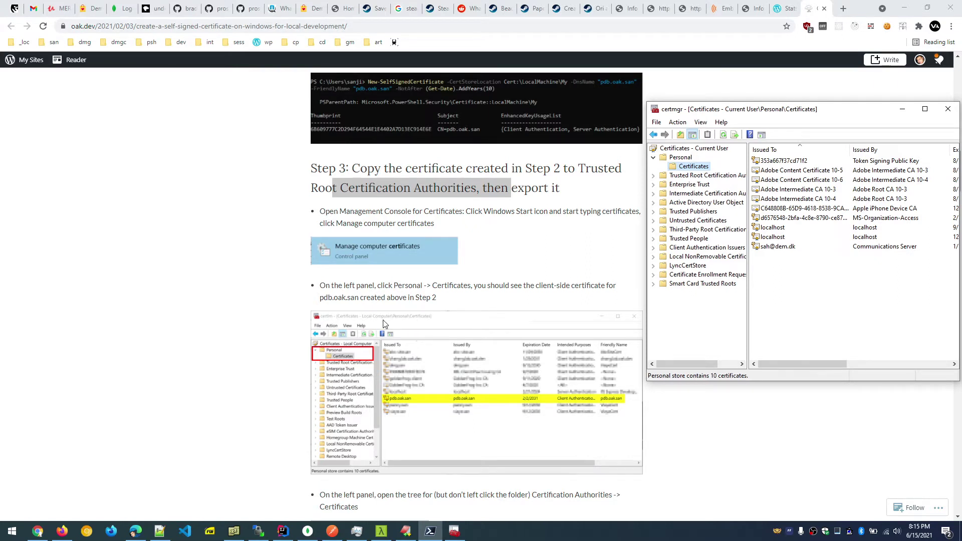
pyautogui.moveTo(852, 112); pyautogui.dragTo(603, 133)
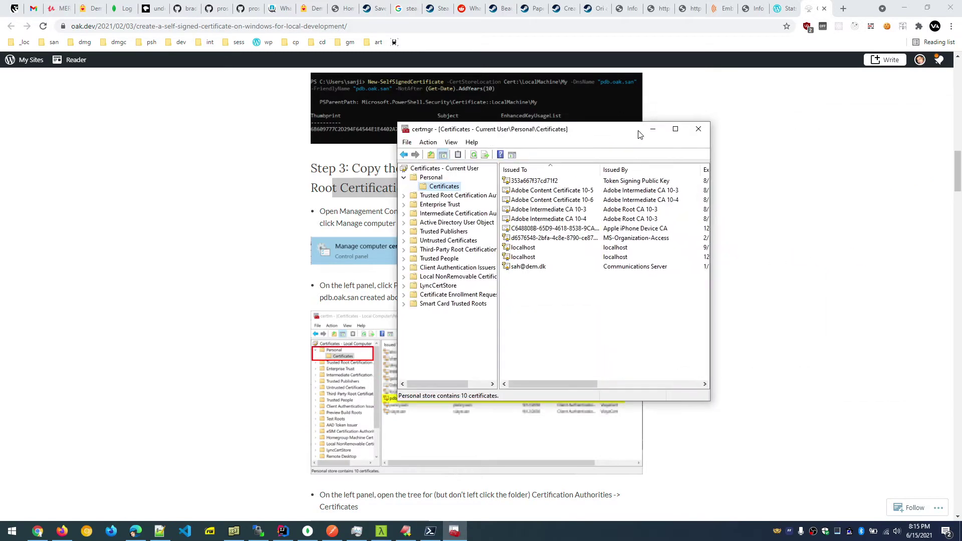
# Close certmgr and open Manage computer certificates via a Start search for 'cert'.
pyautogui.click(699, 129)
pyautogui.click(12, 531)
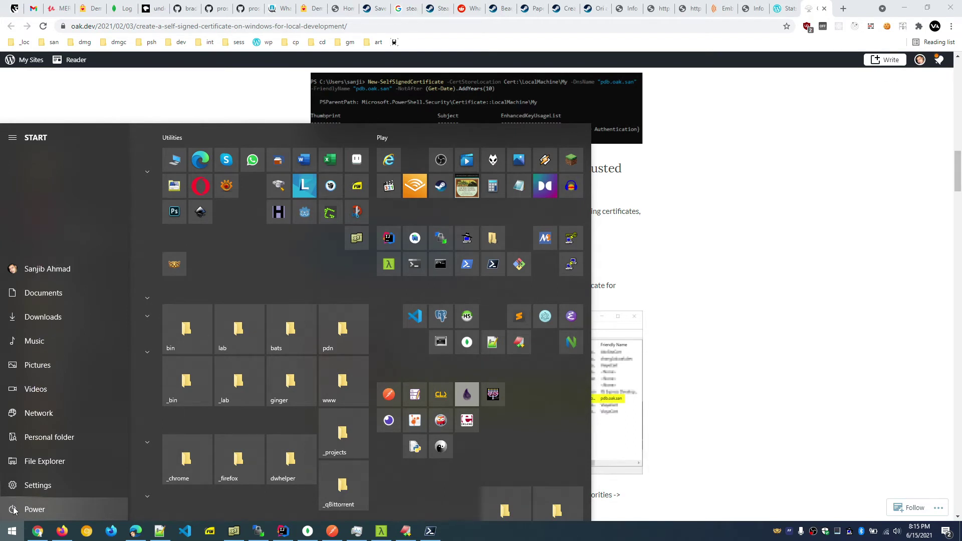
pyautogui.write('cert')
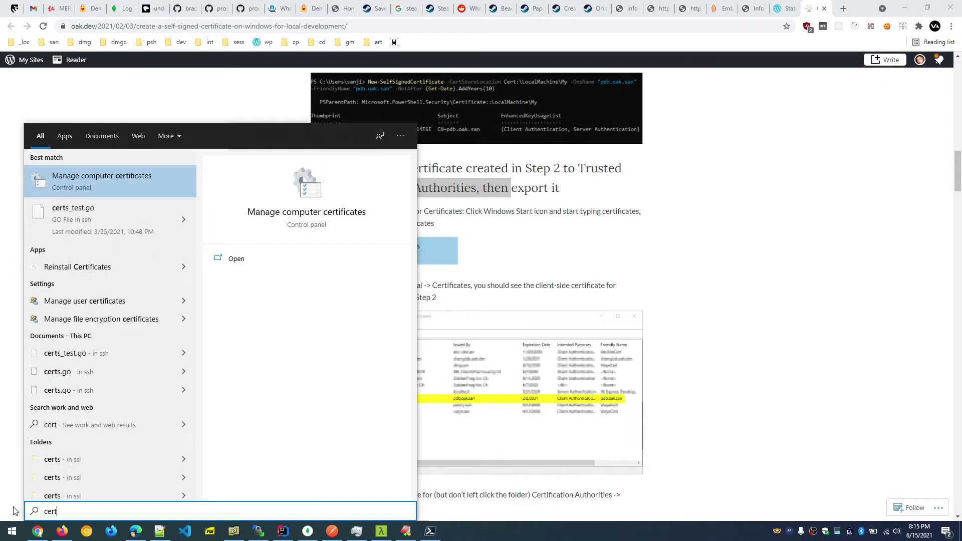
pyautogui.click(78, 176)
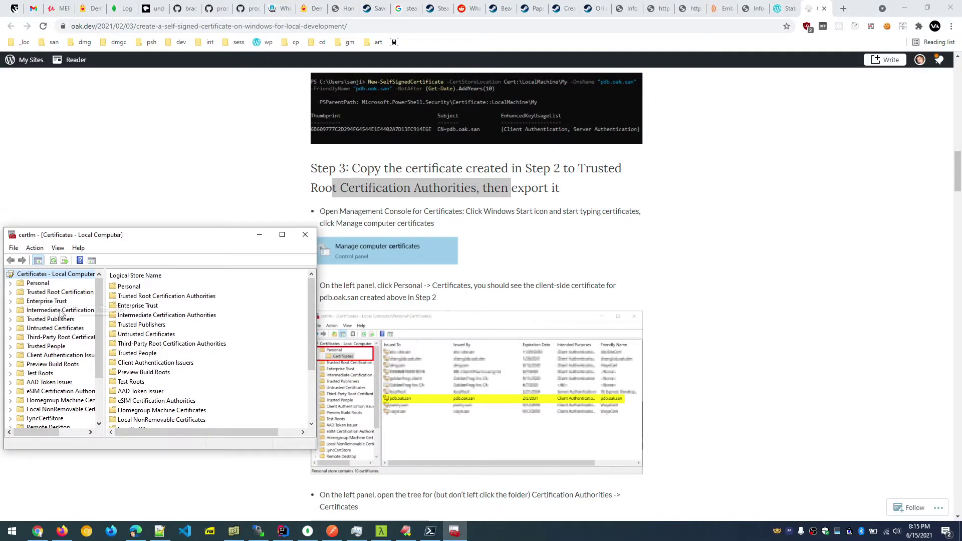
# Show Local Computer Personal > Certificates, select dev.dictm.san, and enlarge the window.
pyautogui.click(10, 284)
pyautogui.click(38, 283)
pyautogui.click(50, 292)
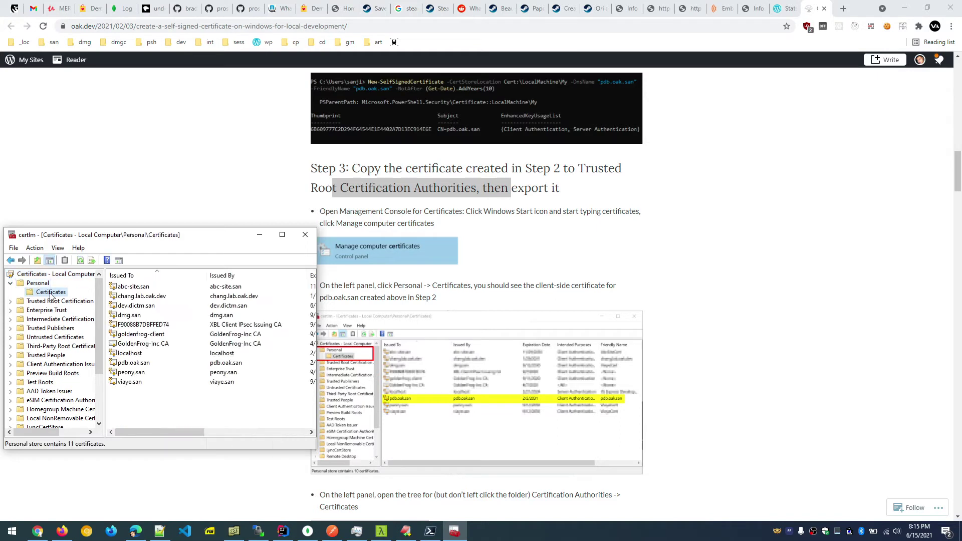
pyautogui.click(153, 308)
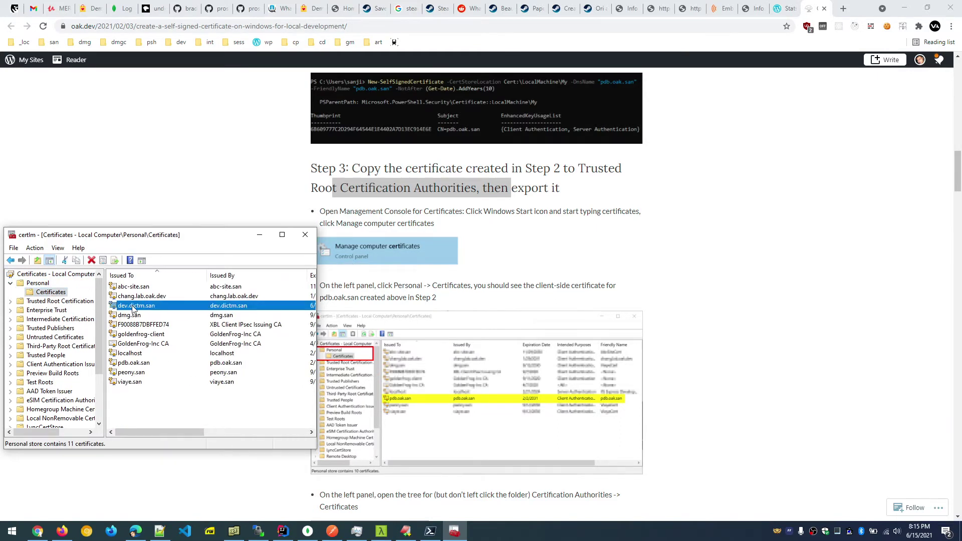
pyautogui.moveTo(225, 238); pyautogui.dragTo(221, 108)
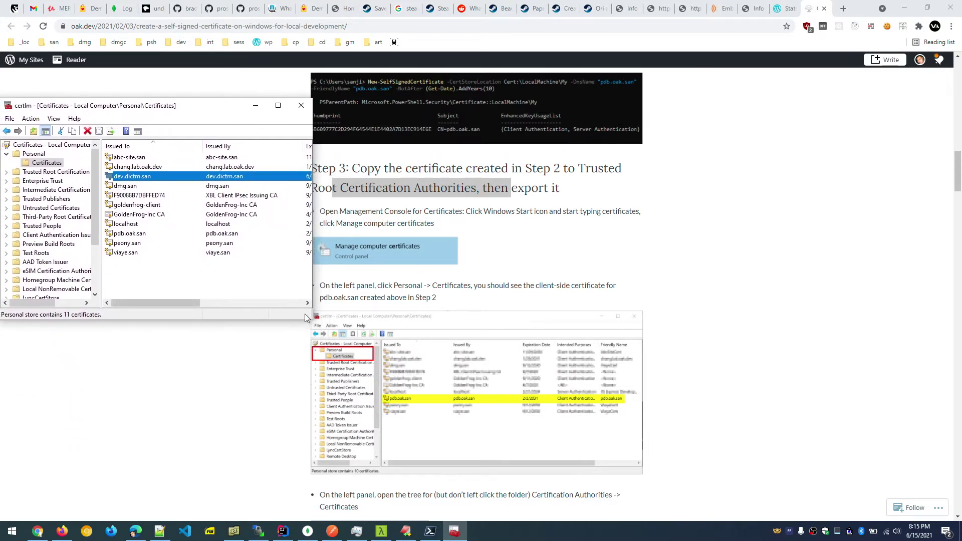
pyautogui.moveTo(312, 323); pyautogui.dragTo(303, 496)
pyautogui.scroll(-2, 588, 240)
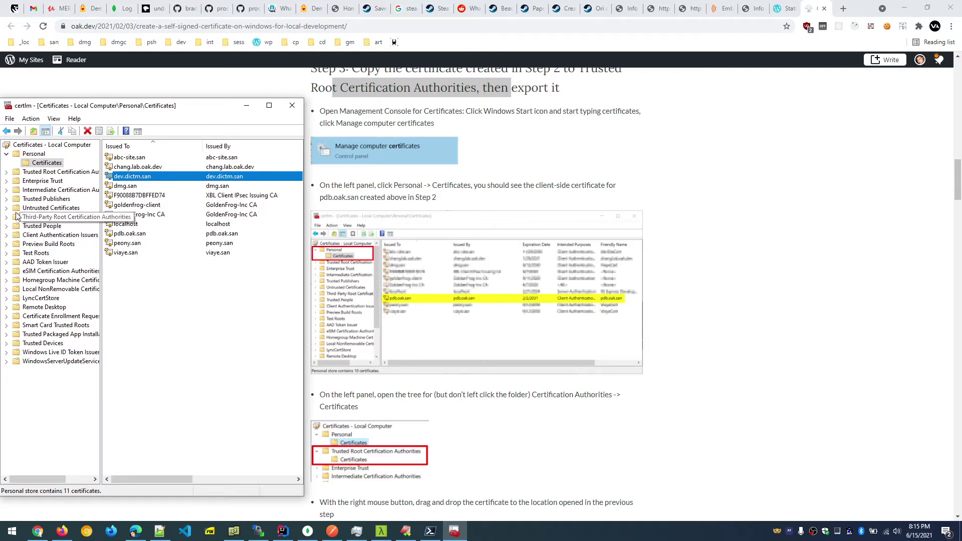
# Copy dev.dictm.san into Trusted Root Certification Authorities > Certificates with Copy Here.
pyautogui.click(6, 173)
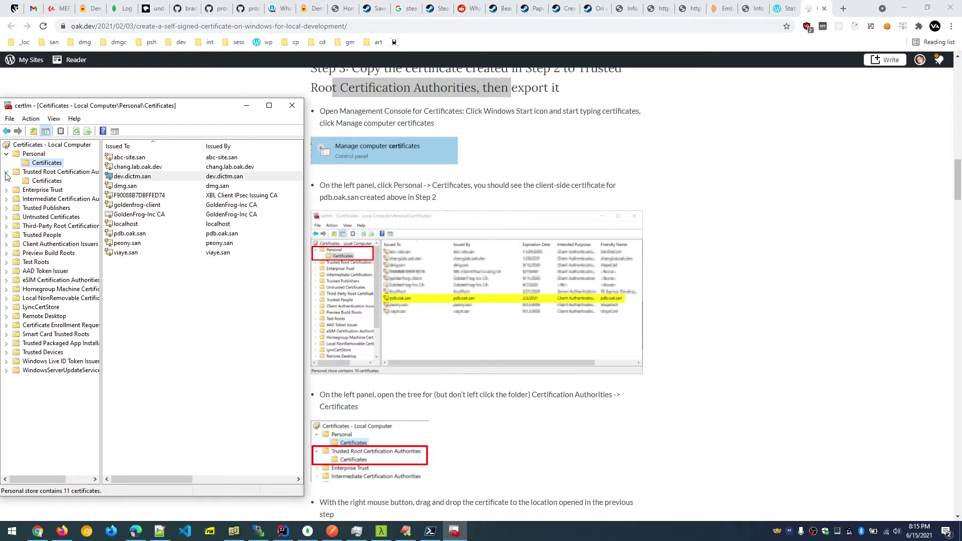
pyautogui.scroll(-4, 511, 245)
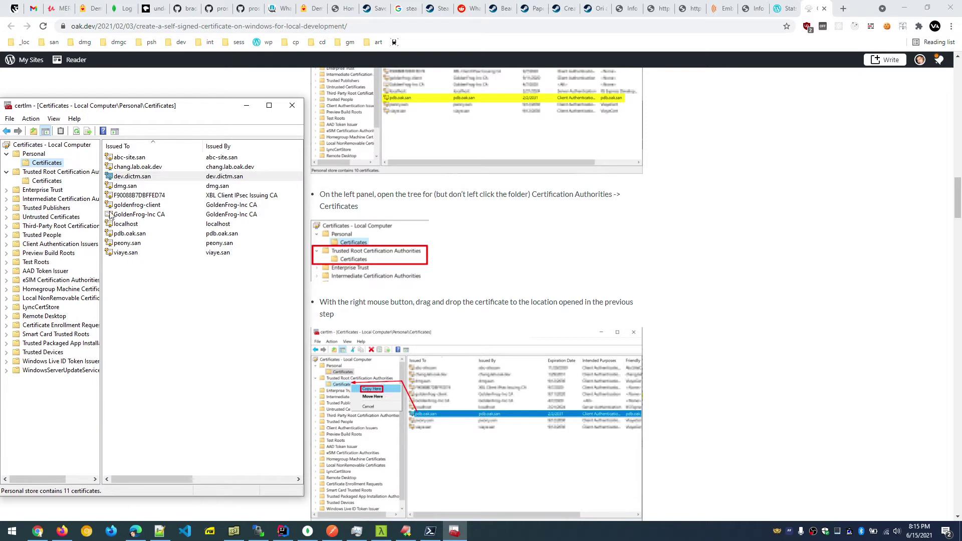
pyautogui.click(128, 179)
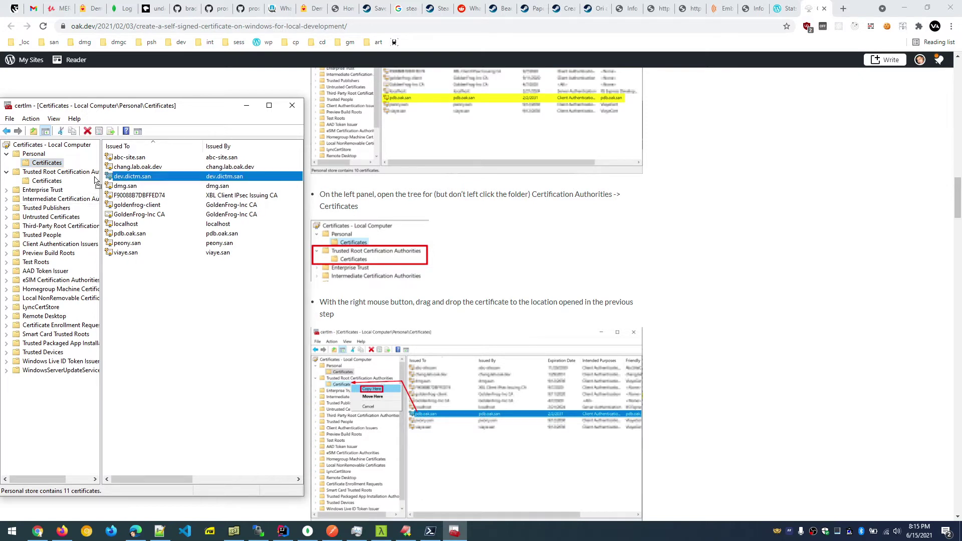
pyautogui.moveTo(57, 184)
pyautogui.mouseDown()
pyautogui.moveTo(74, 186)
pyautogui.moveTo(56, 185)
pyautogui.mouseUp()
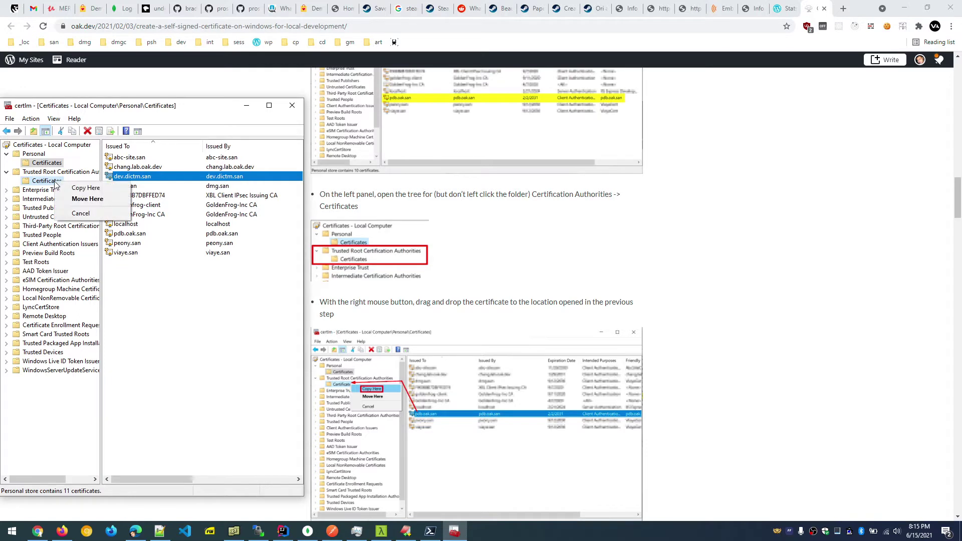
pyautogui.click(92, 188)
pyautogui.scroll(-6, 397, 285)
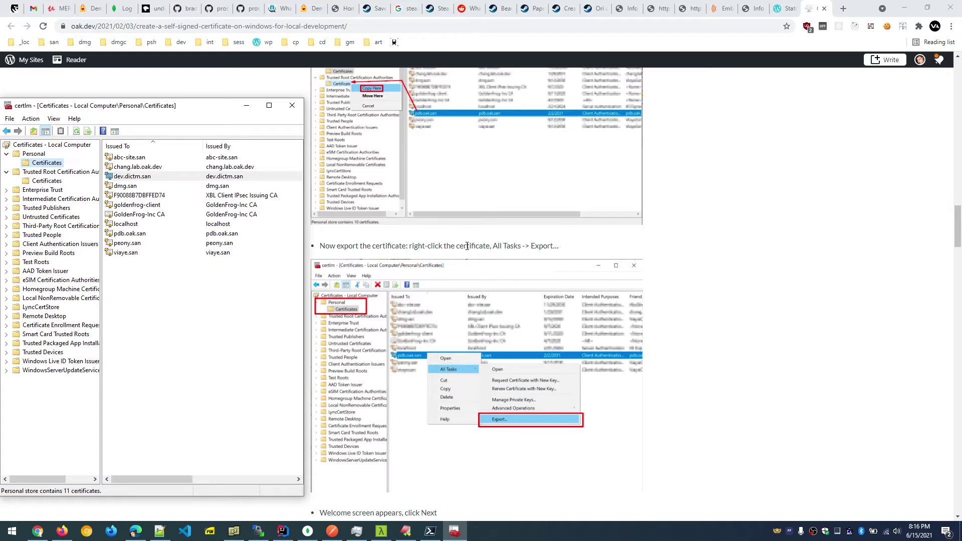
pyautogui.scroll(-7, 401, 252)
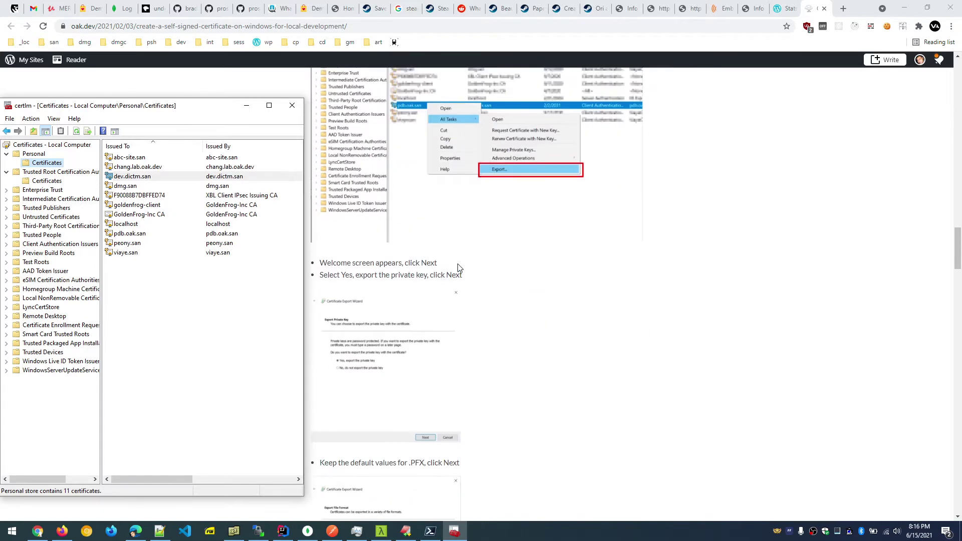
pyautogui.scroll(-5, 458, 263)
pyautogui.scroll(-10, 457, 268)
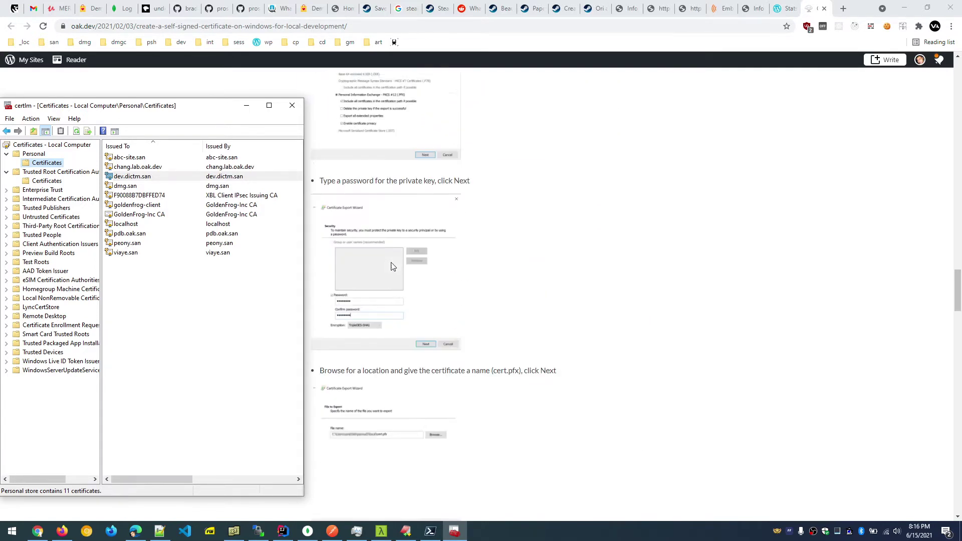
pyautogui.scroll(-5, 392, 267)
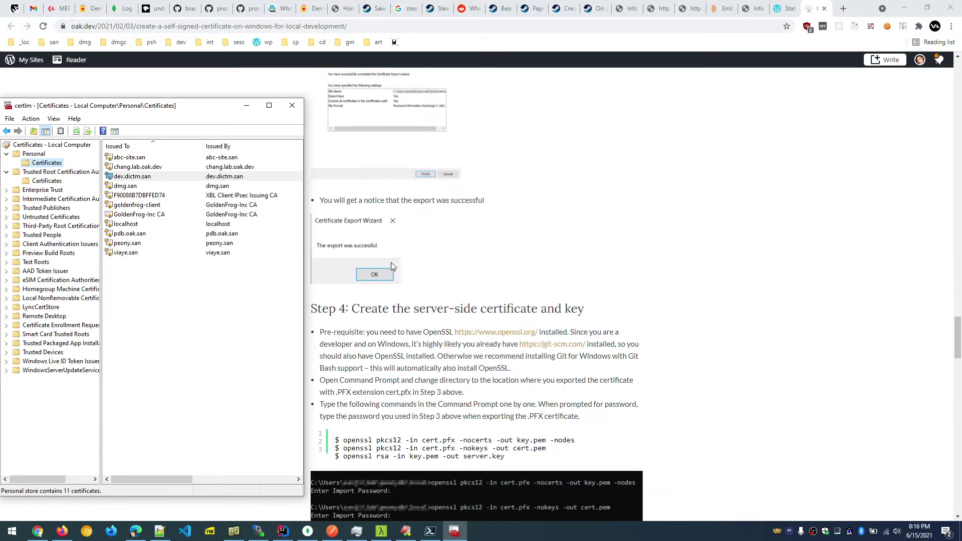
pyautogui.scroll(-3, 391, 265)
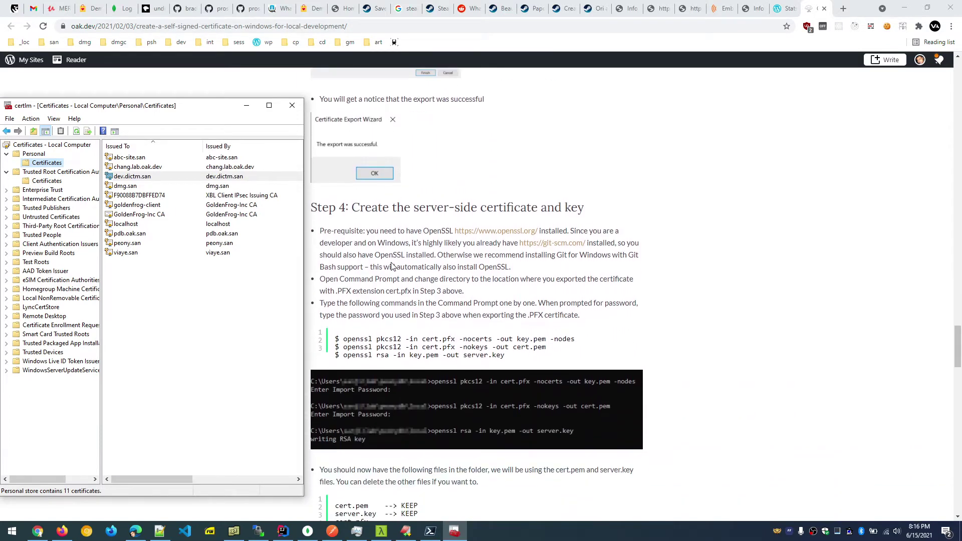
pyautogui.scroll(-1, 404, 242)
pyautogui.scroll(-1, 404, 241)
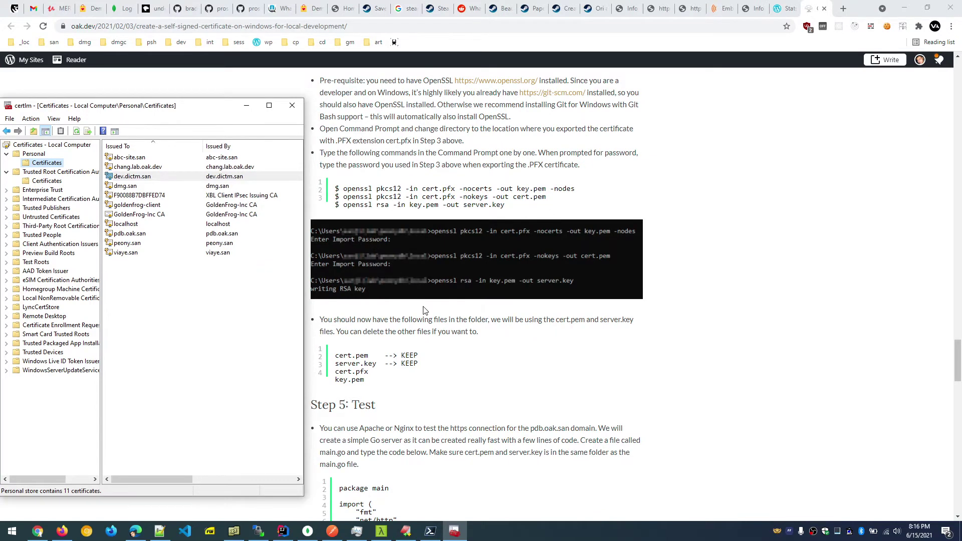
pyautogui.scroll(8, 424, 311)
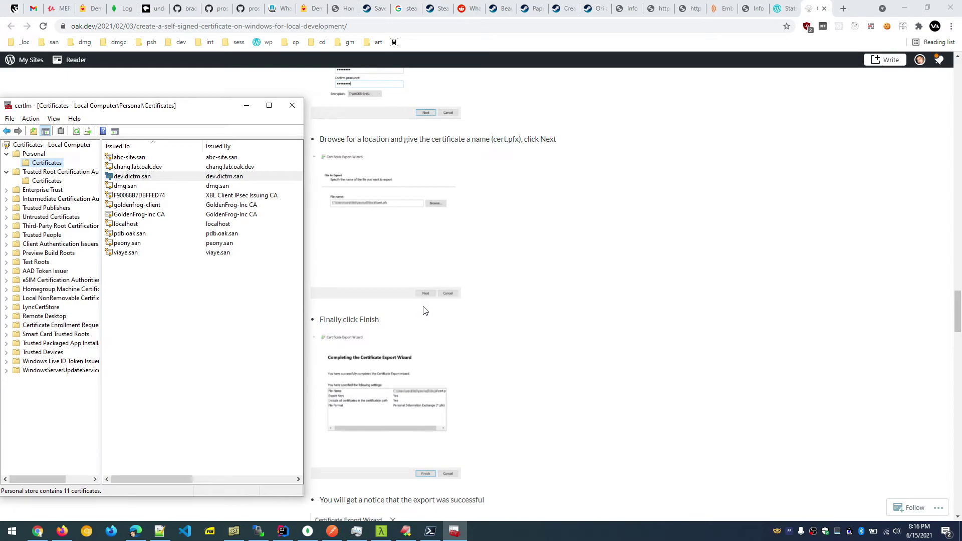
pyautogui.scroll(5, 423, 311)
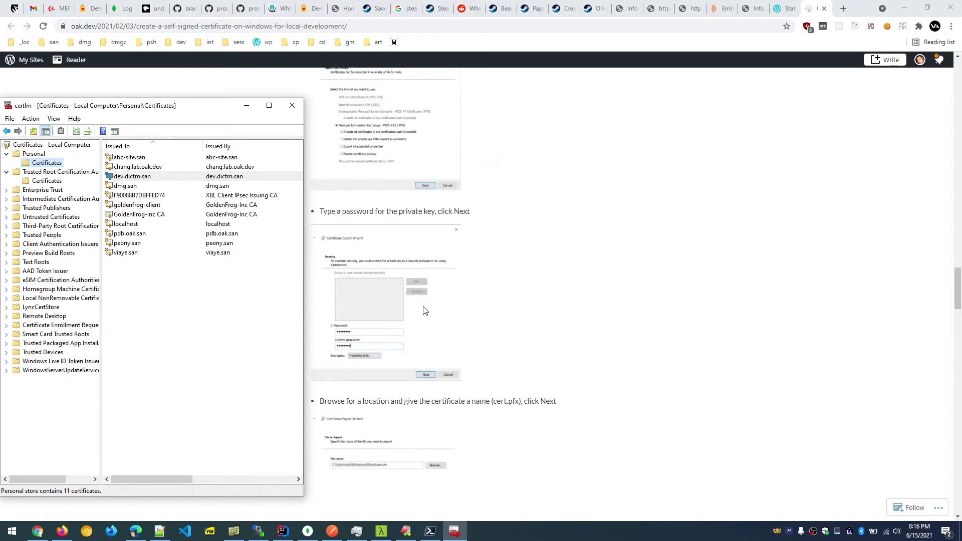
pyautogui.scroll(-15, 422, 310)
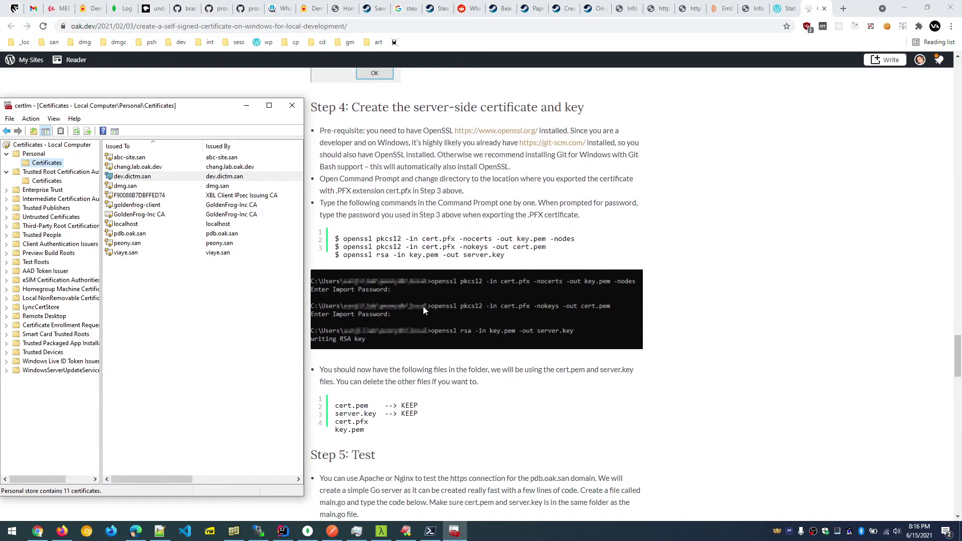
pyautogui.scroll(-4, 423, 305)
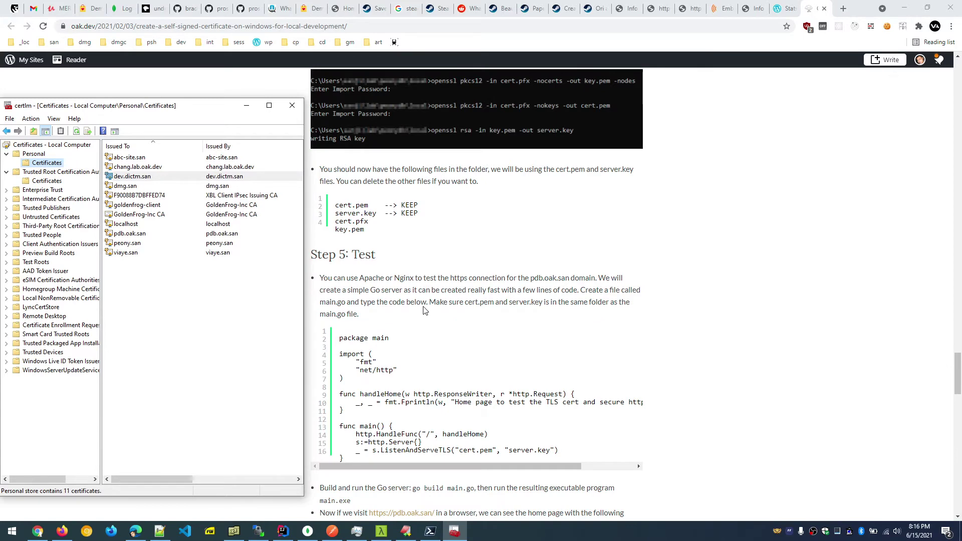
pyautogui.scroll(-3, 423, 310)
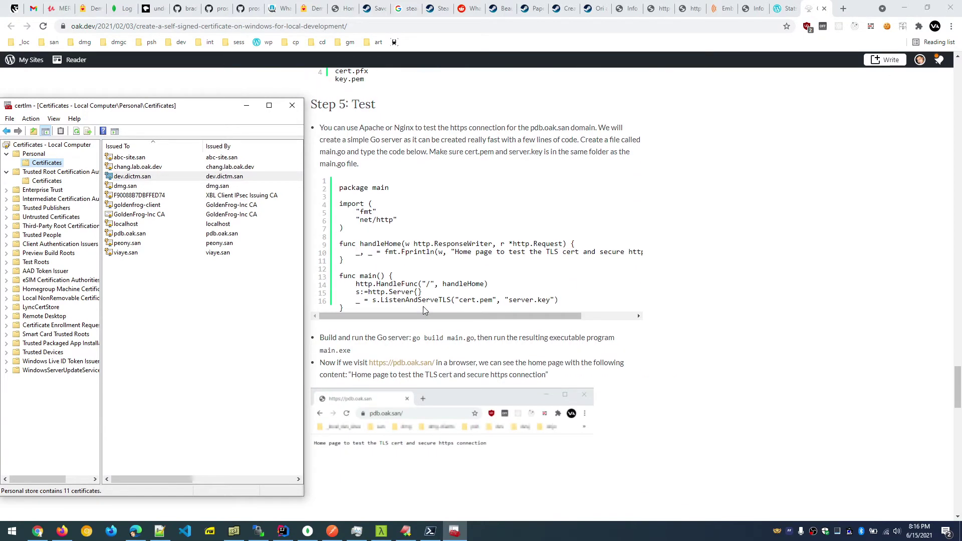
pyautogui.scroll(20, 423, 309)
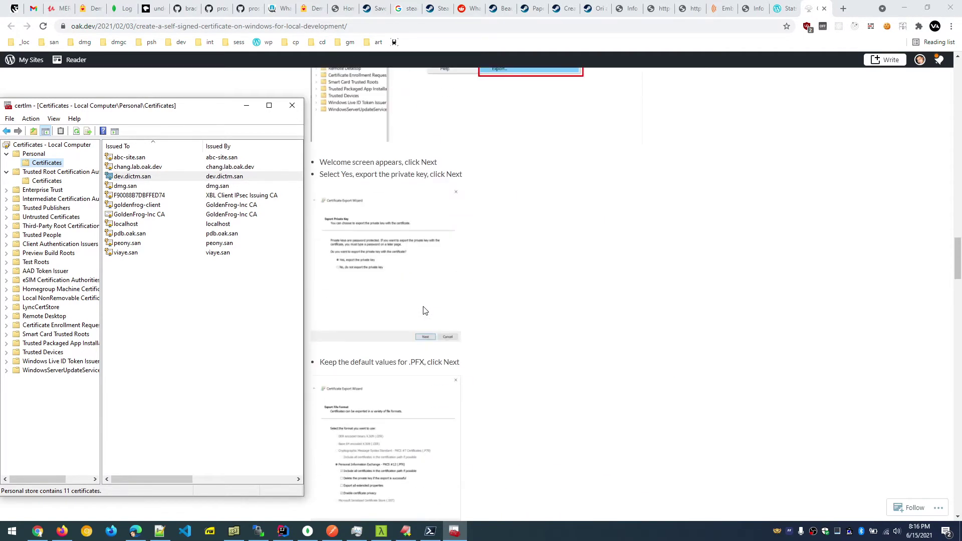
pyautogui.scroll(9, 423, 311)
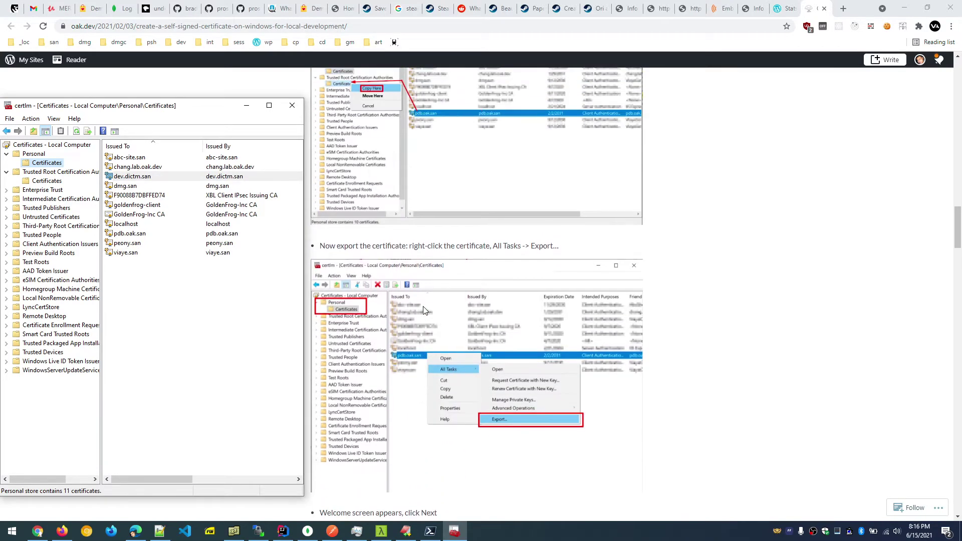
pyautogui.scroll(2, 423, 310)
pyautogui.scroll(-3, 422, 310)
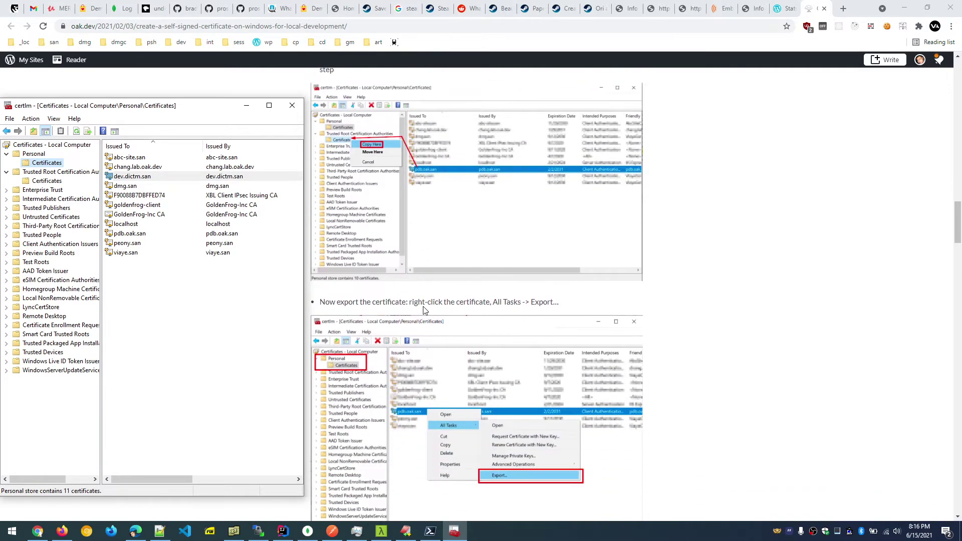
pyautogui.scroll(-4, 403, 200)
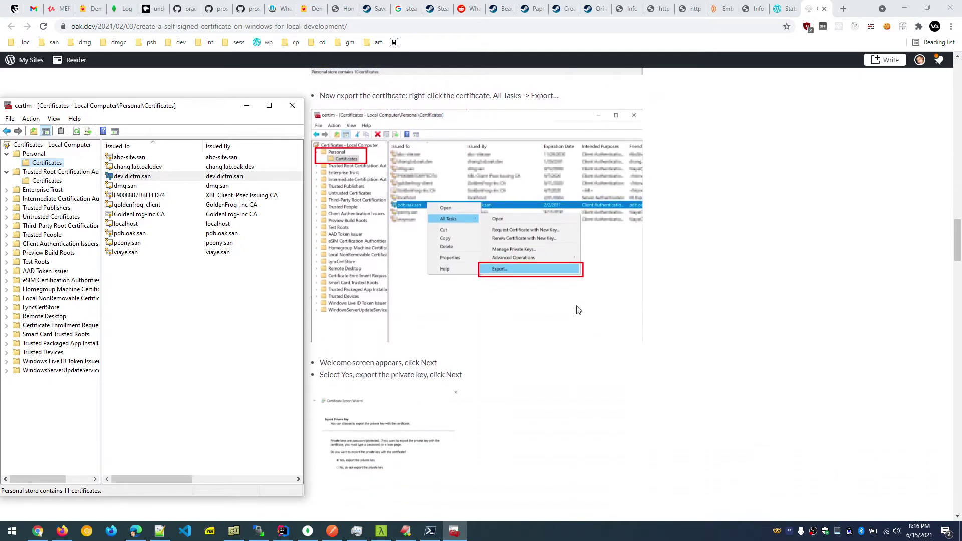
# Start exporting the dev.dictm.san certificate and move past the wizard's welcome page.
pyautogui.rightClick(138, 176)
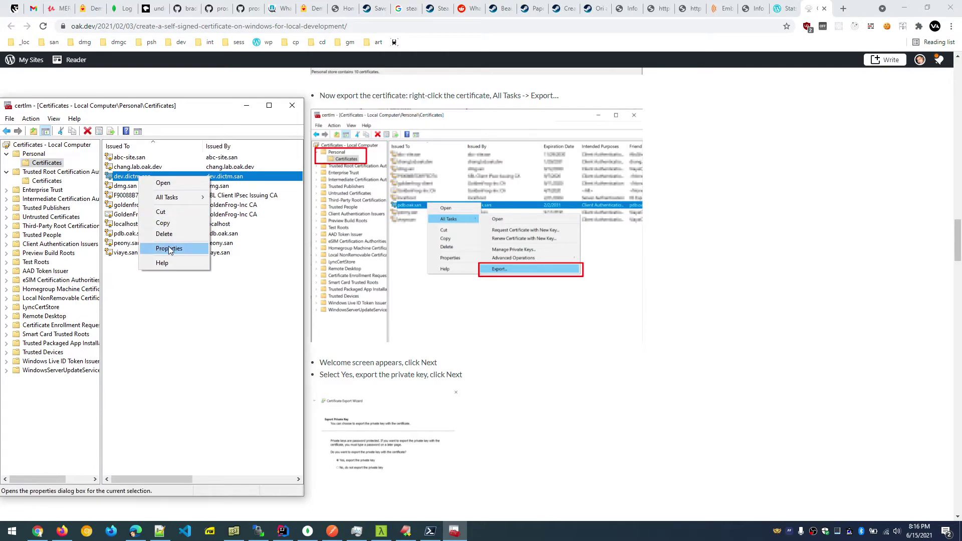
pyautogui.moveTo(186, 197)
pyautogui.click(245, 261)
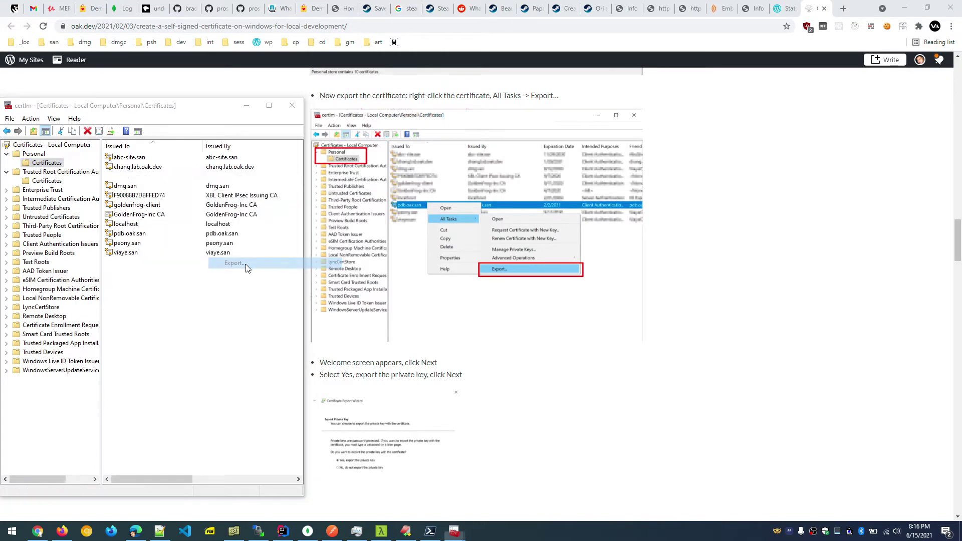
pyautogui.scroll(-6, 394, 314)
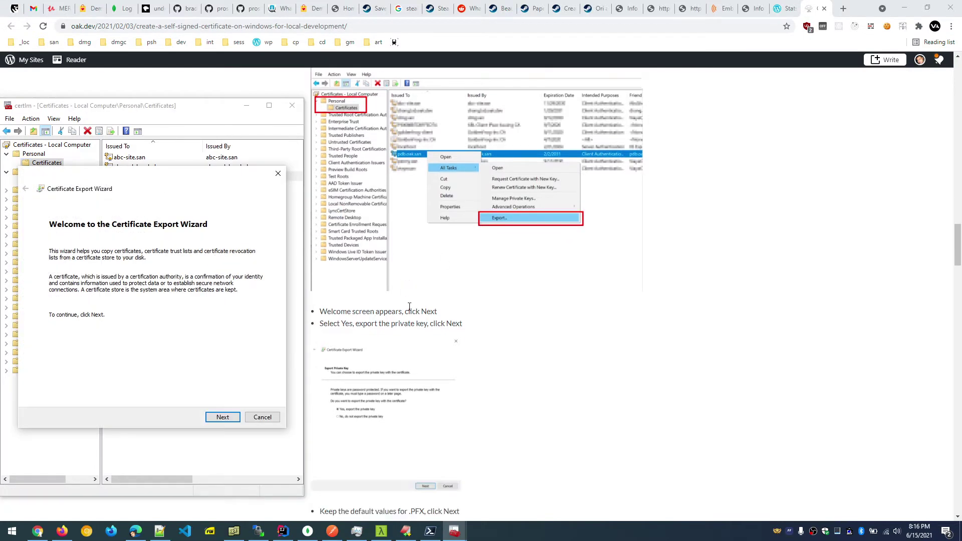
pyautogui.click(220, 418)
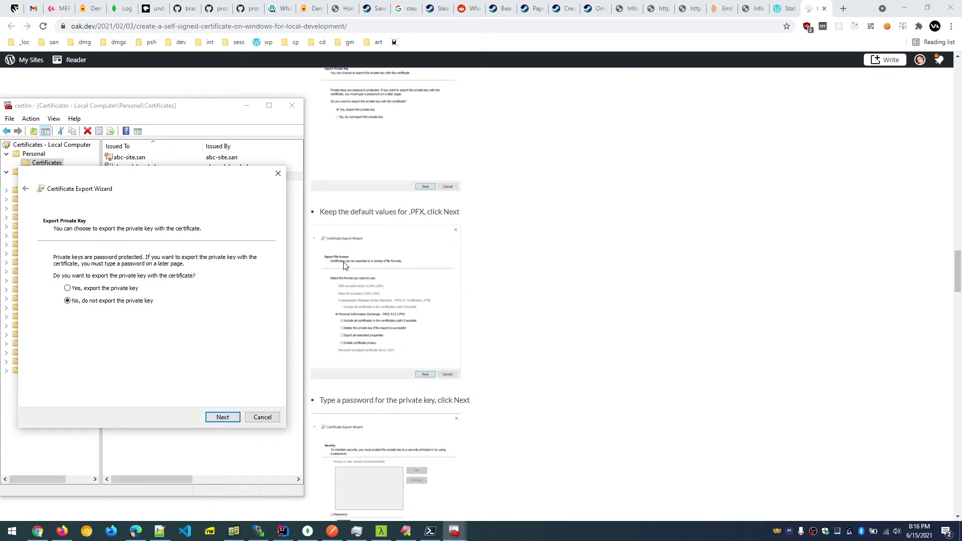
# Choose to export the private key and keep the default PFX format options.
pyautogui.scroll(2, 357, 234)
pyautogui.scroll(1, 357, 233)
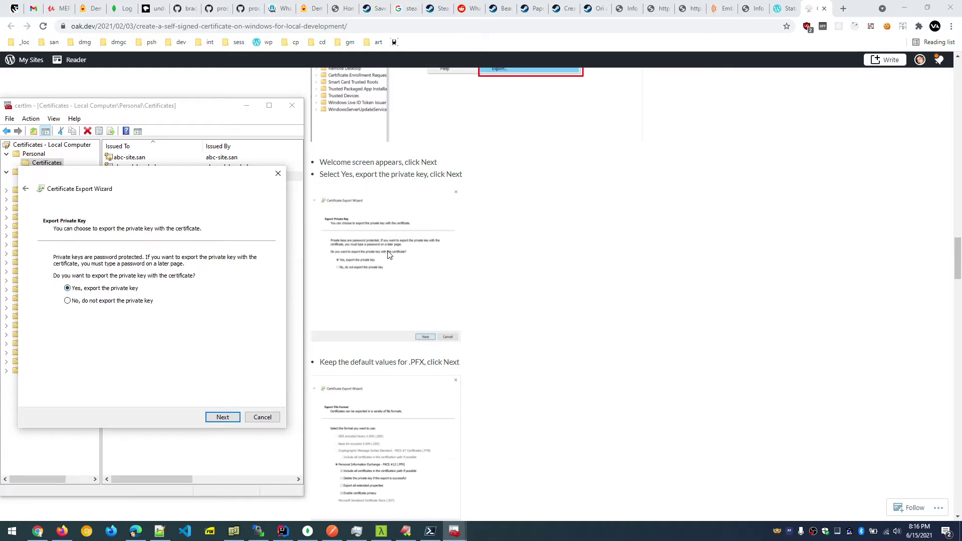
pyautogui.scroll(-3, 390, 255)
pyautogui.click(221, 416)
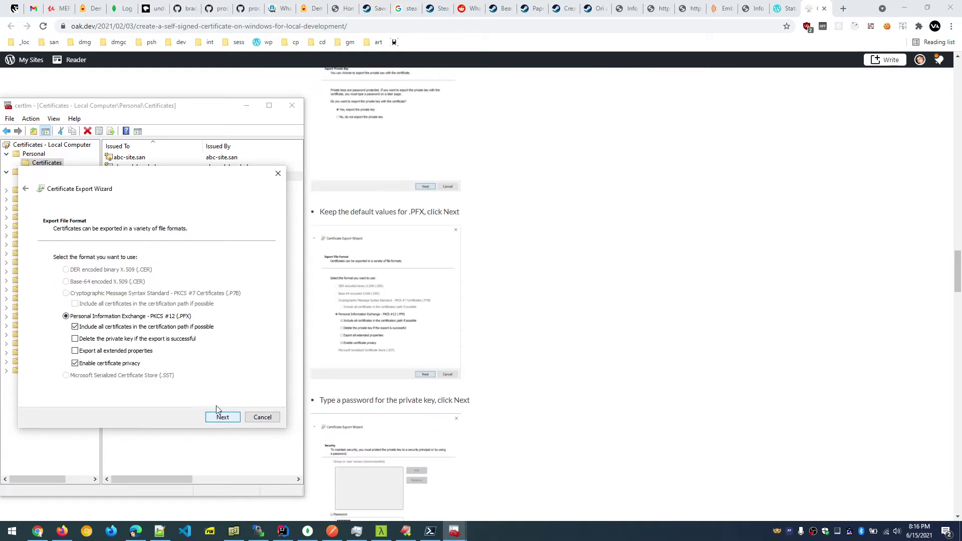
pyautogui.scroll(-1, 393, 263)
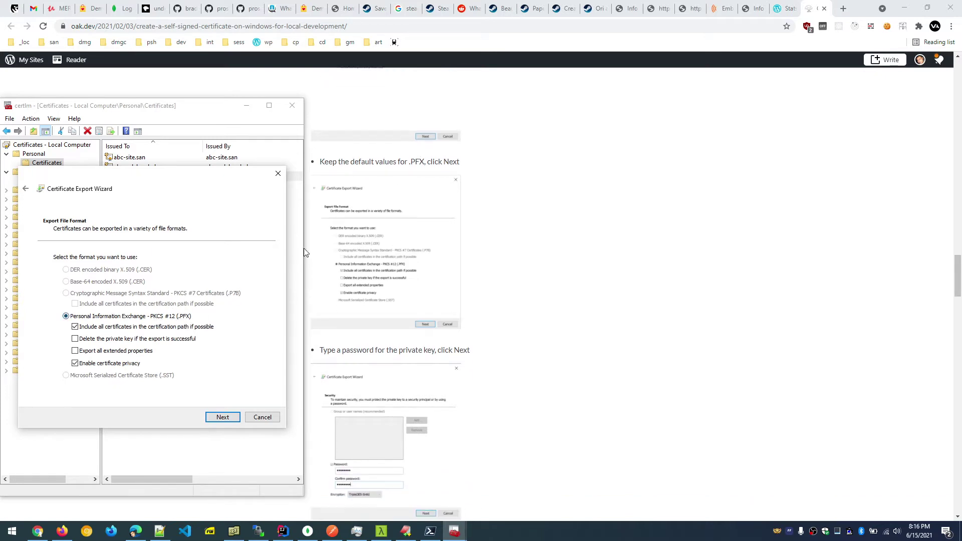
pyautogui.scroll(-3, 357, 282)
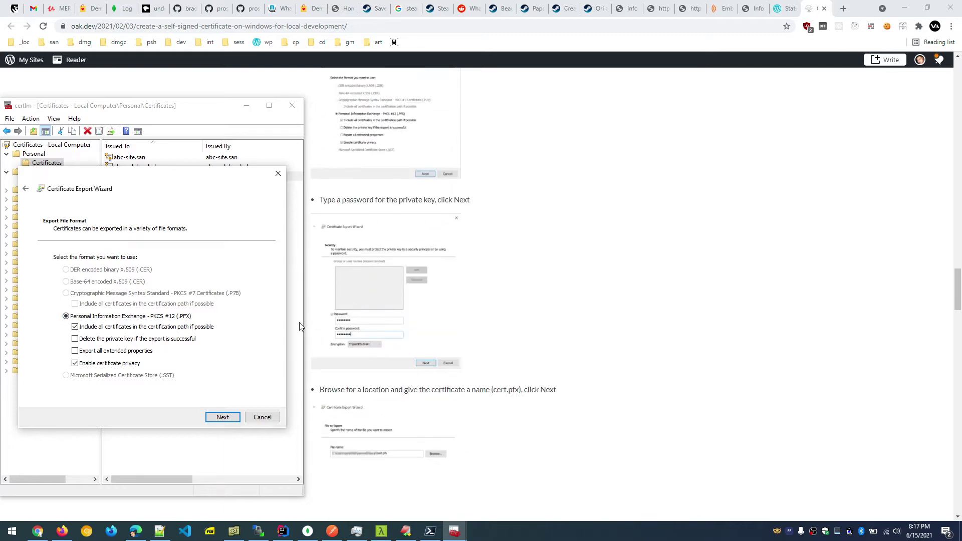
pyautogui.click(220, 419)
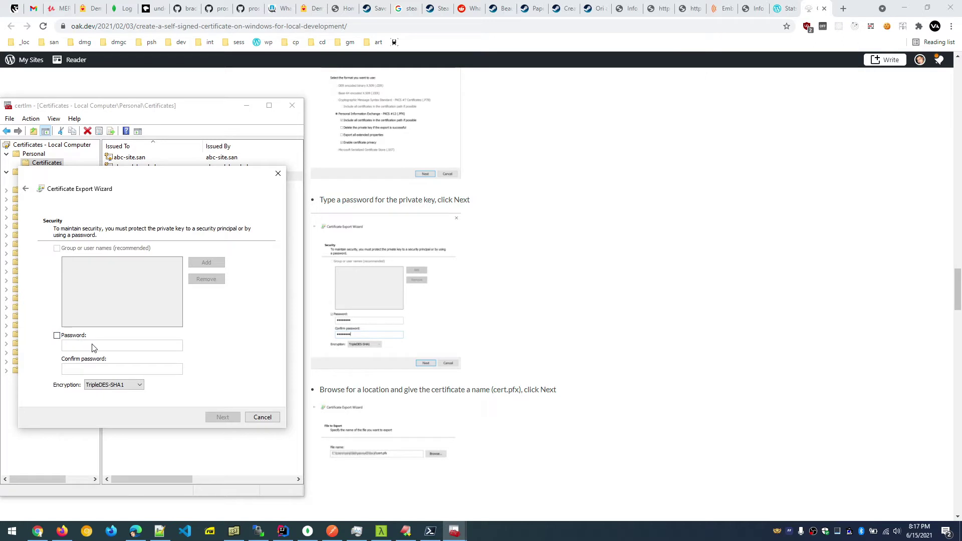
# Protect the export with a password, entered and confirmed, and continue to file naming.
pyautogui.click(72, 336)
pyautogui.click(81, 343)
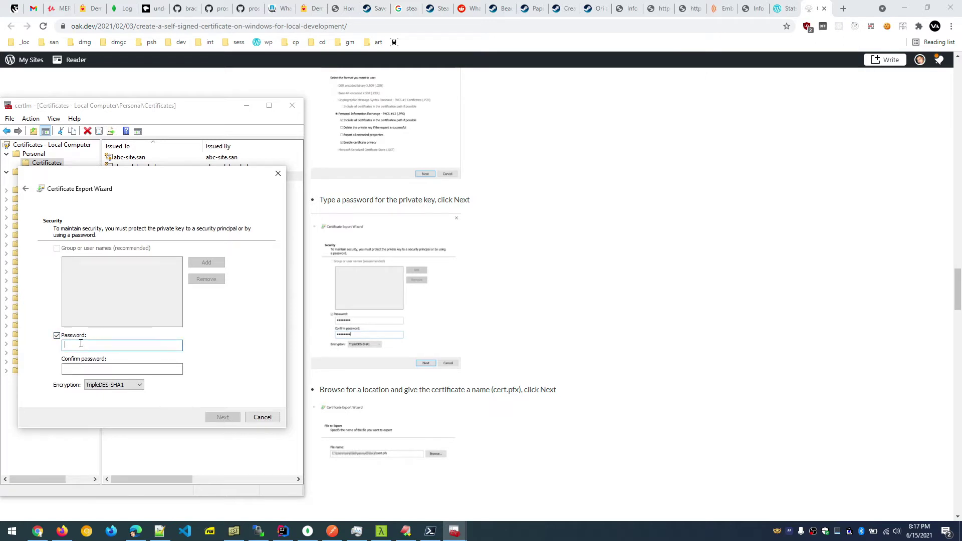
pyautogui.write('********')
pyautogui.press('Tab')
pyautogui.write('*****')
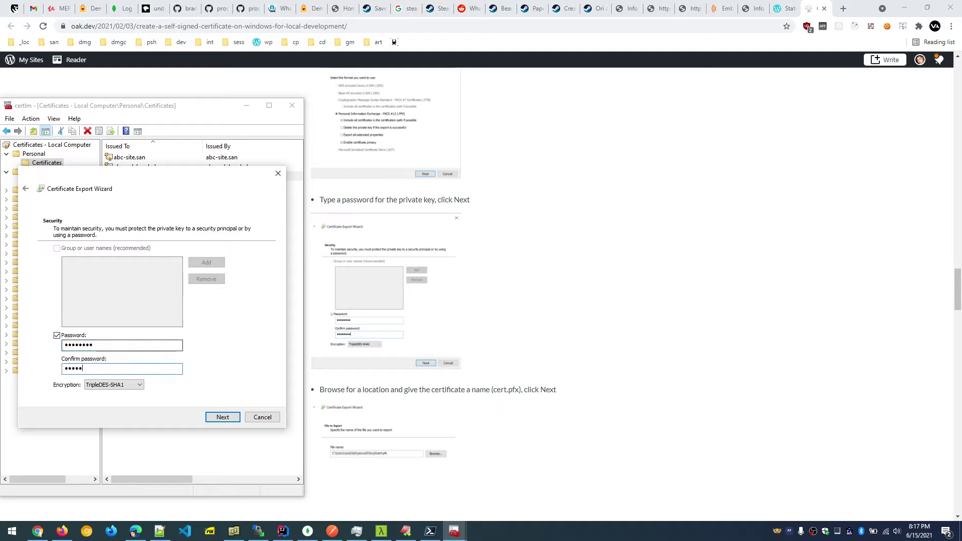
pyautogui.write('***')
pyautogui.click(223, 416)
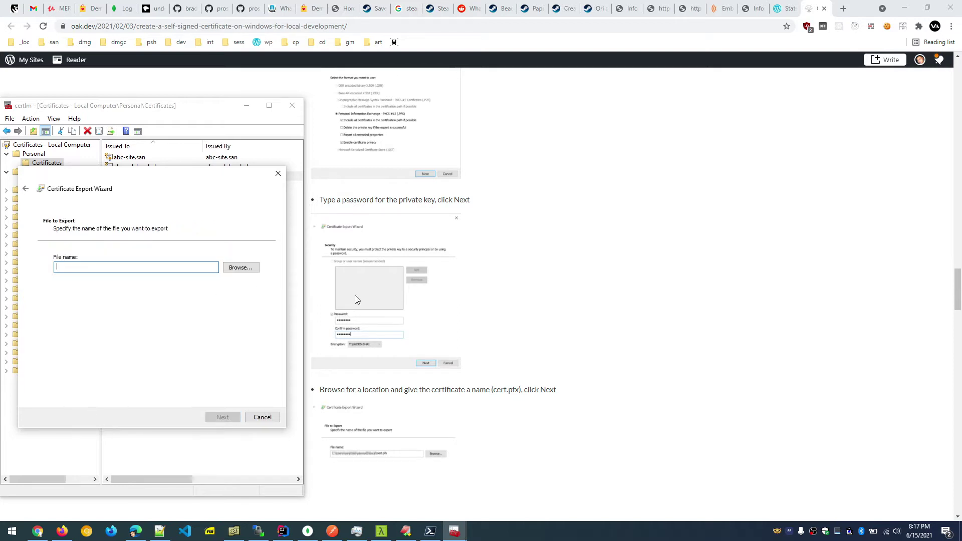
# Bring up the Windows Start menu.
pyautogui.scroll(-2, 457, 341)
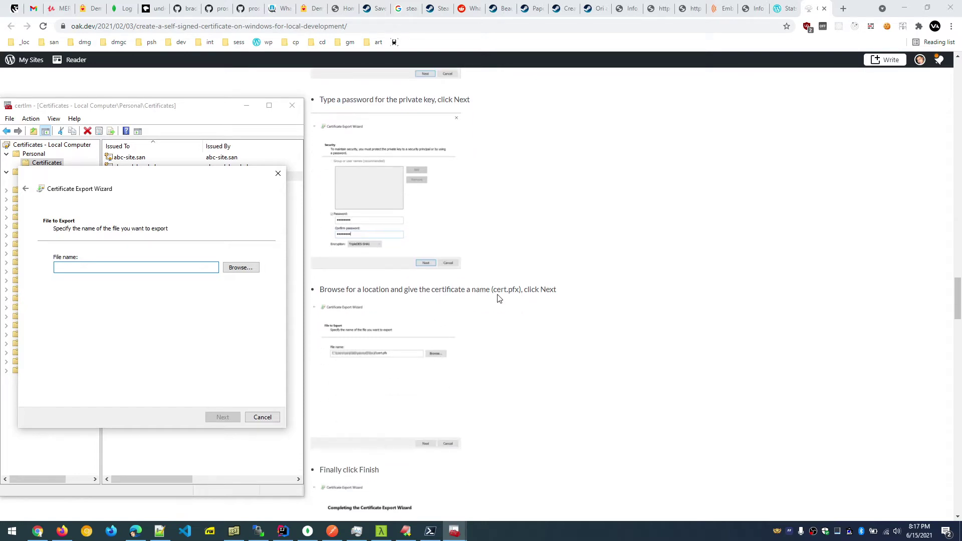
pyautogui.click(12, 531)
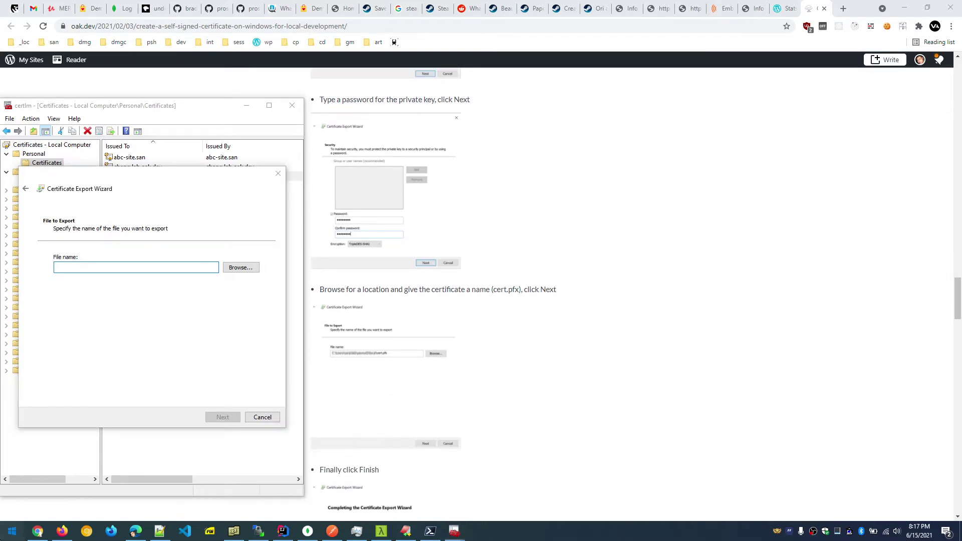
pyautogui.press('Escape')
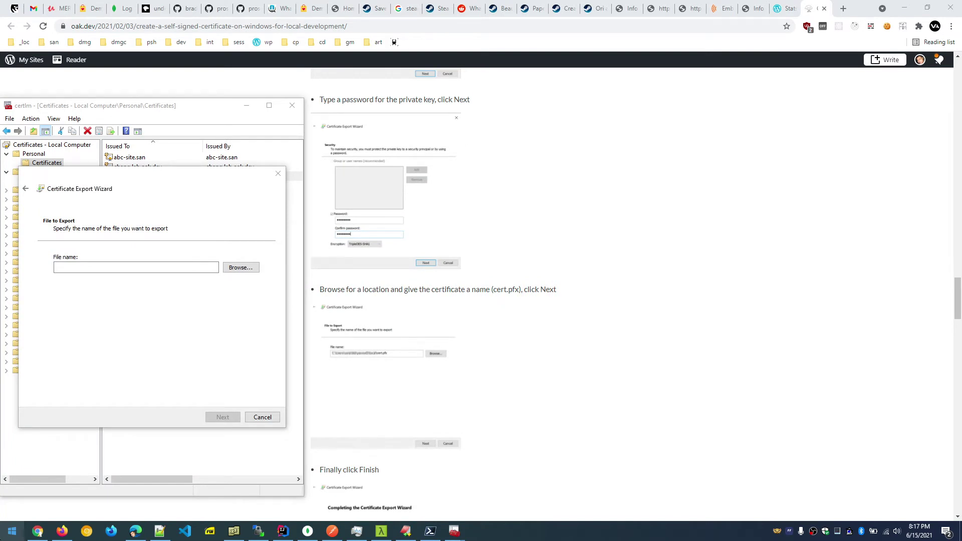
pyautogui.press('super')
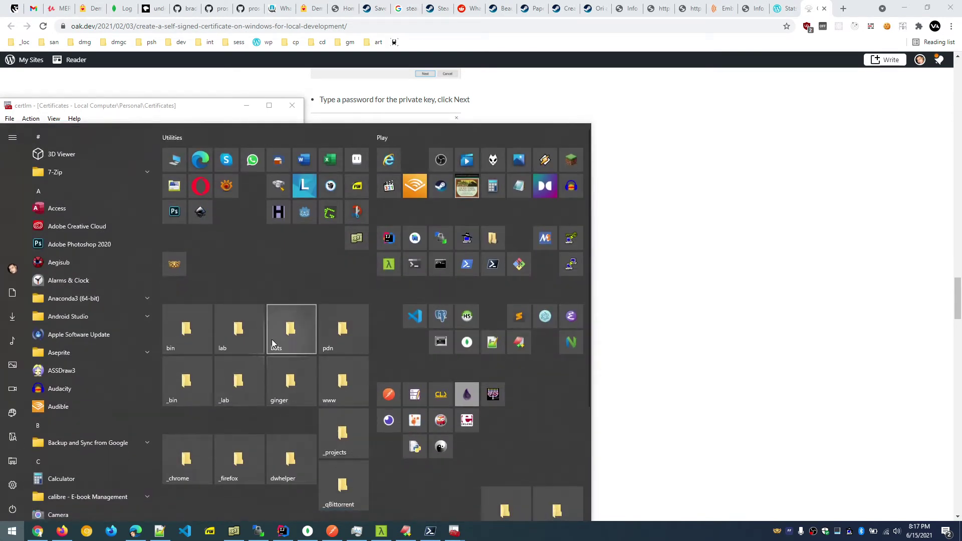
# Open the bin folder from Start and browse into nginx-1.19.2\conf.
pyautogui.click(172, 337)
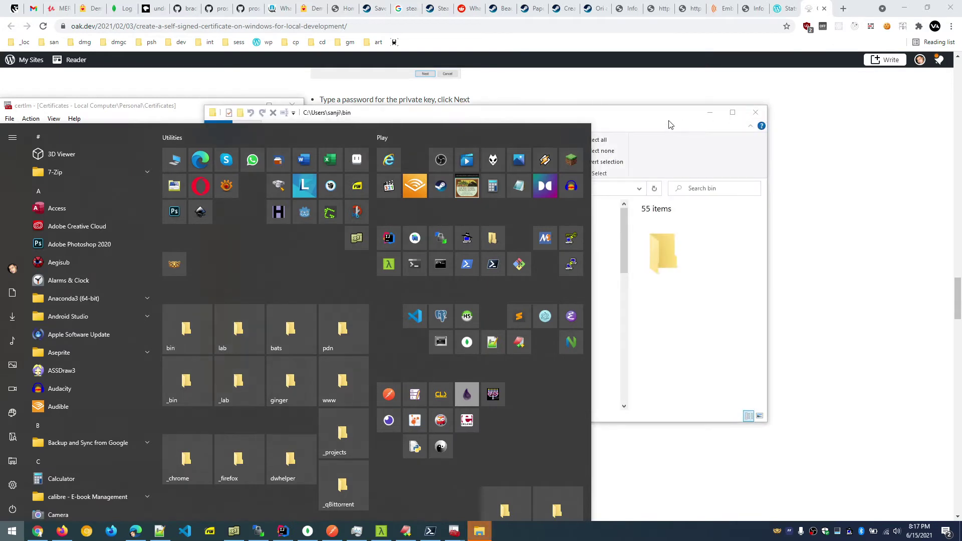
pyautogui.moveTo(615, 117); pyautogui.dragTo(789, 115)
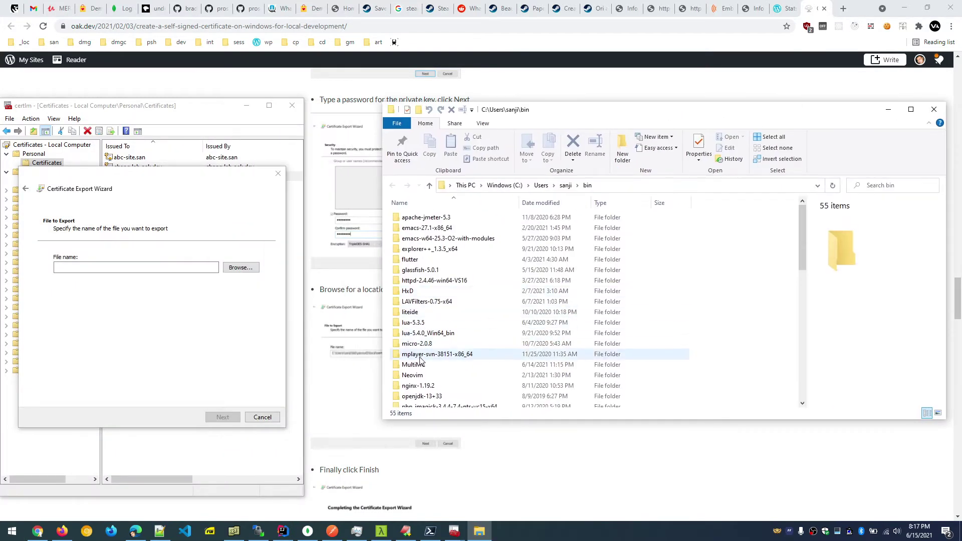
pyautogui.doubleClick(422, 387)
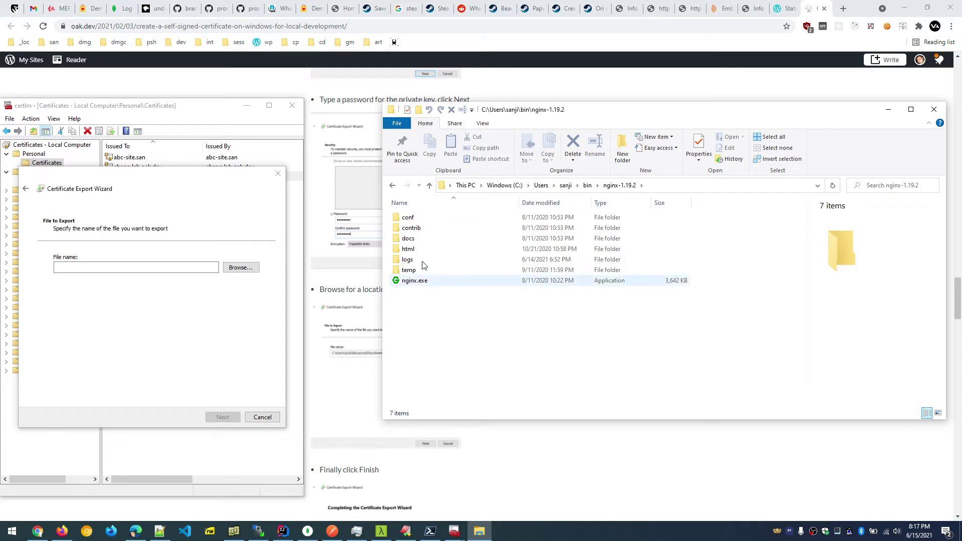
pyautogui.doubleClick(408, 219)
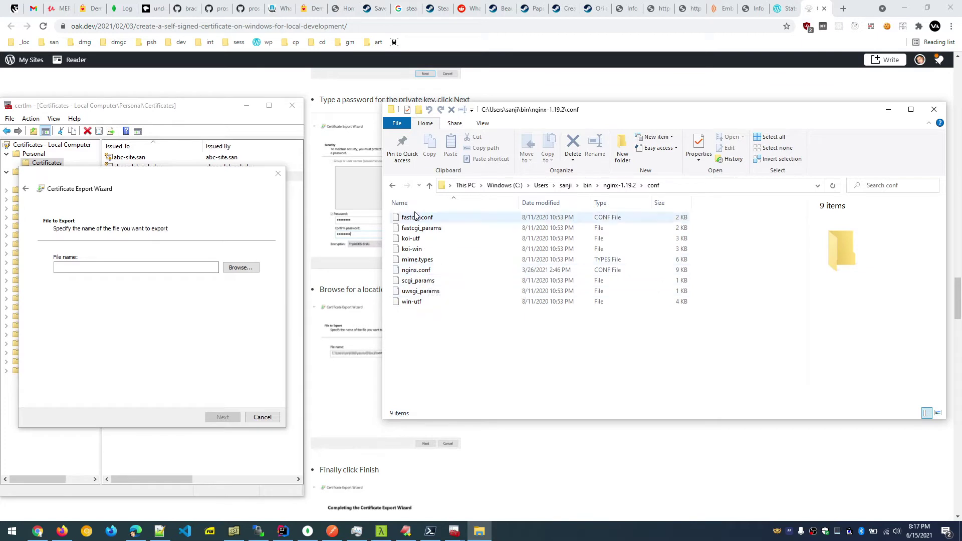
# Open nginx.conf in EditPlus.
pyautogui.click(423, 218)
pyautogui.click(443, 345)
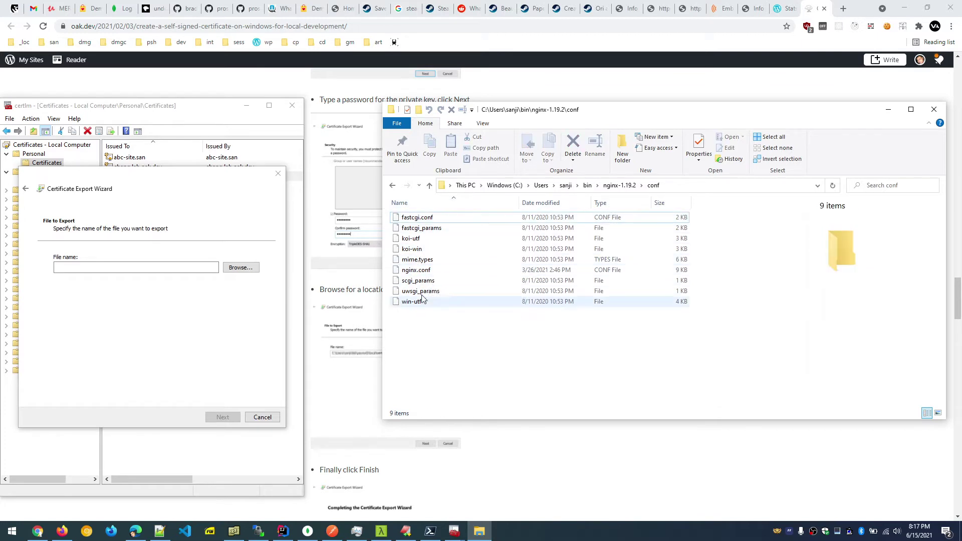
pyautogui.click(434, 270)
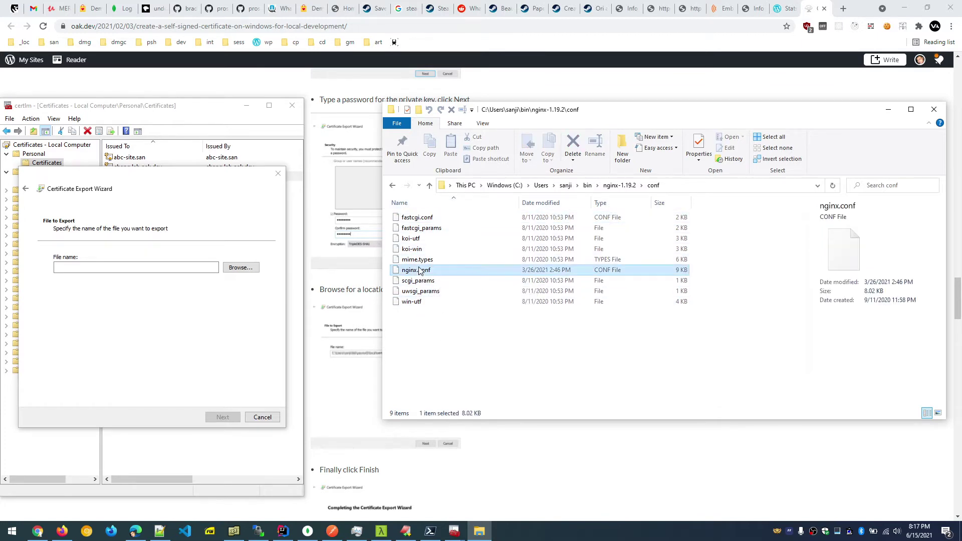
pyautogui.rightClick(414, 270)
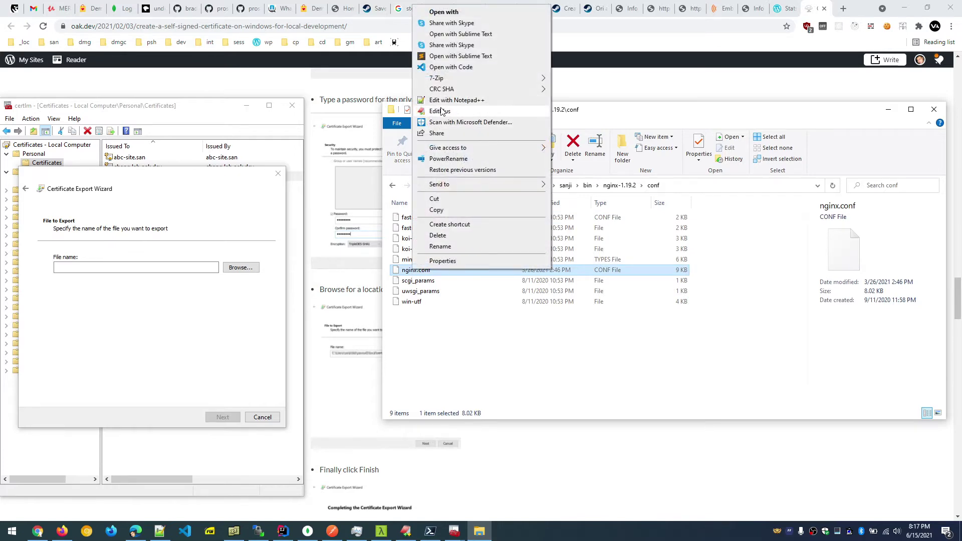
pyautogui.click(440, 111)
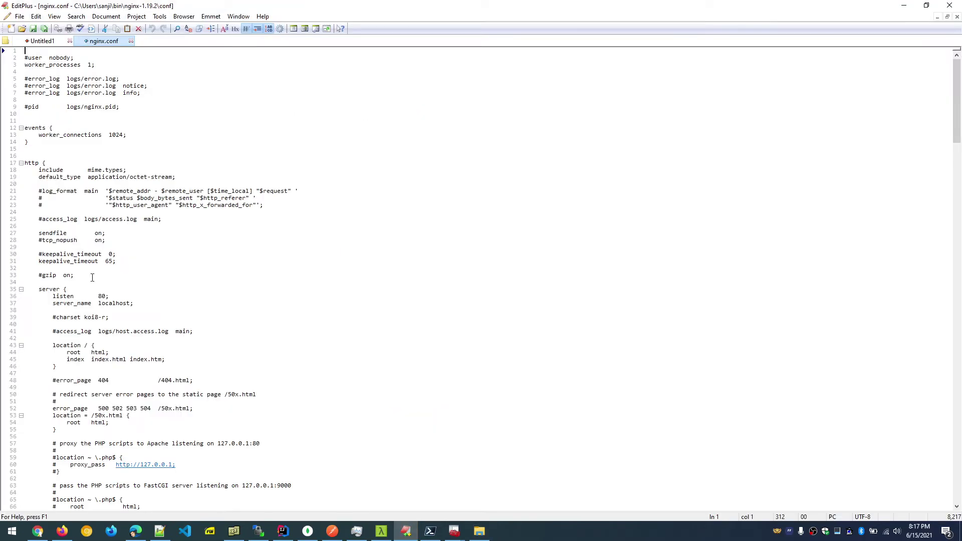
pyautogui.scroll(-5, 92, 277)
pyautogui.scroll(-4, 132, 256)
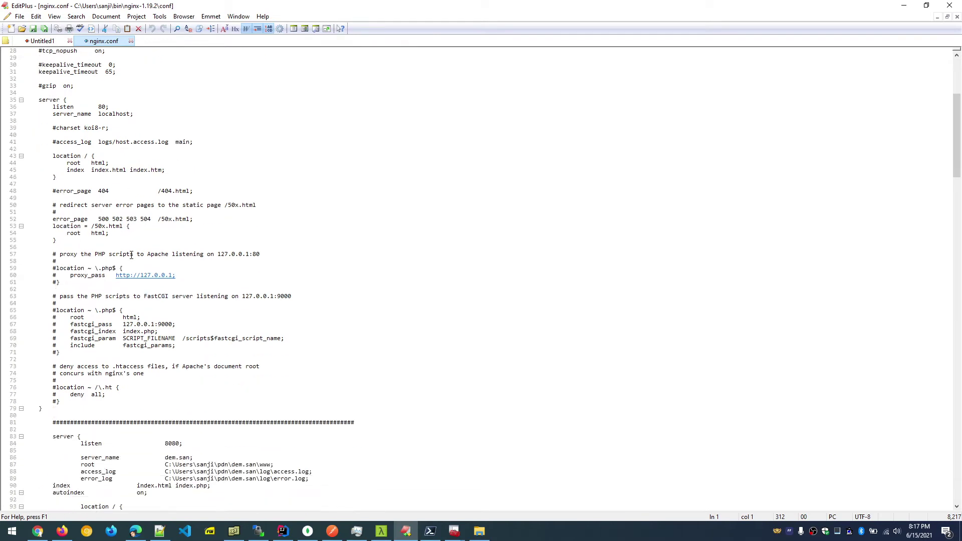
pyautogui.scroll(-6, 285, 285)
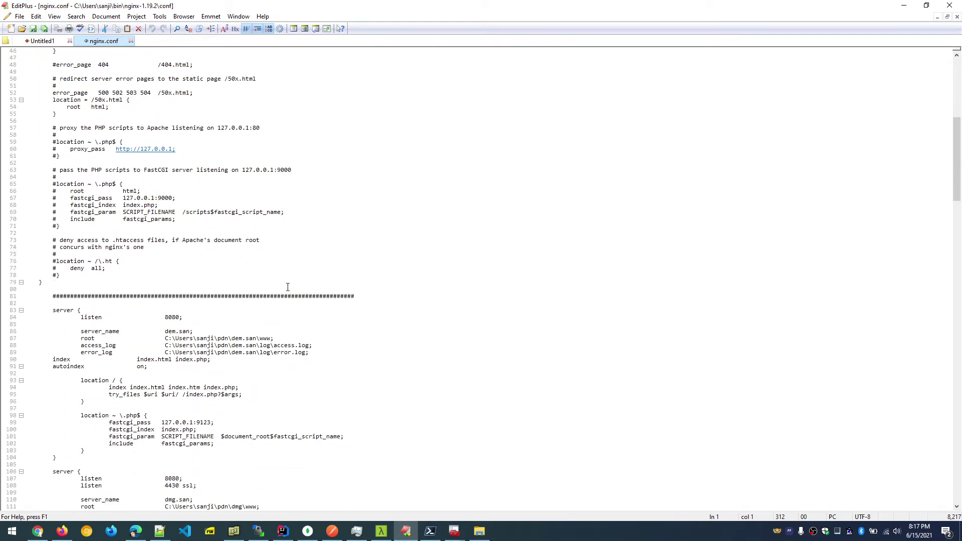
pyautogui.scroll(-6, 273, 354)
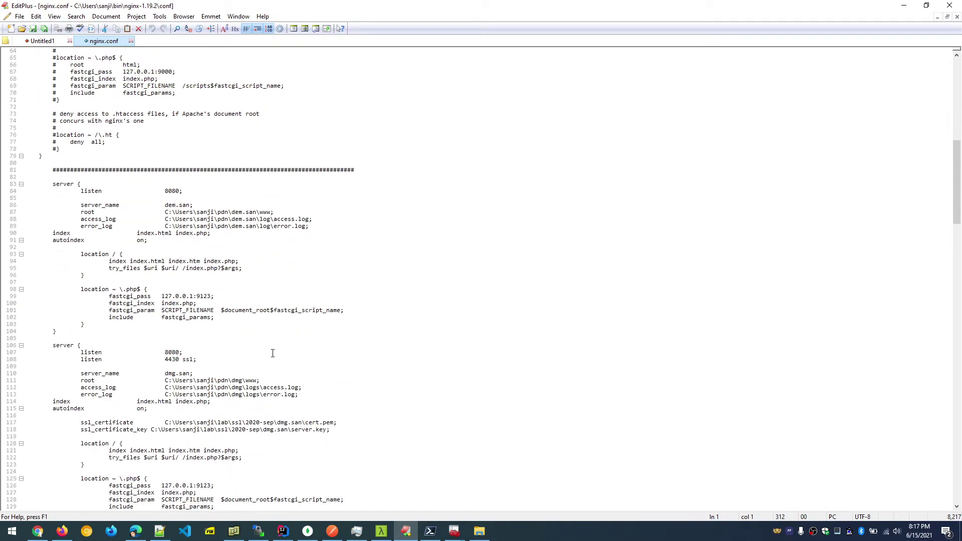
pyautogui.scroll(-13, 126, 283)
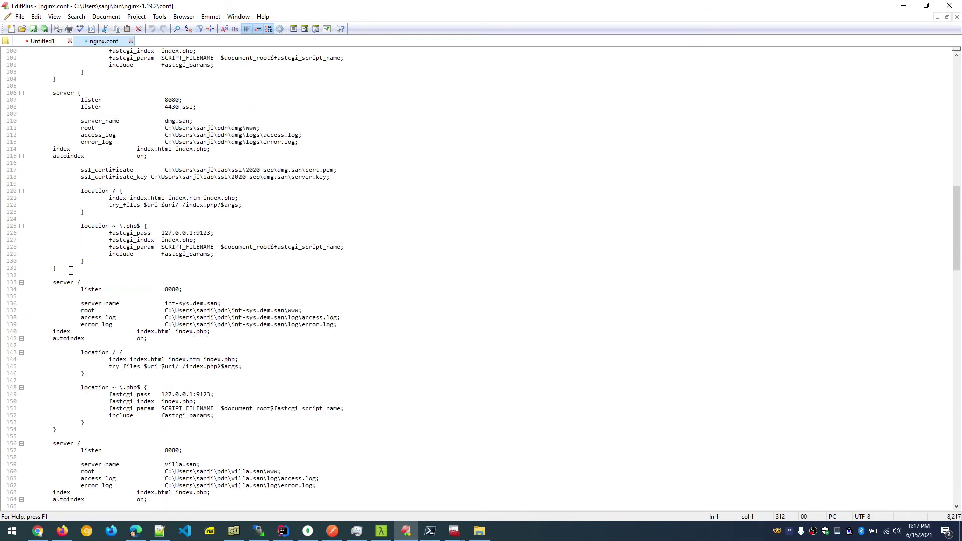
pyautogui.scroll(-5, 179, 290)
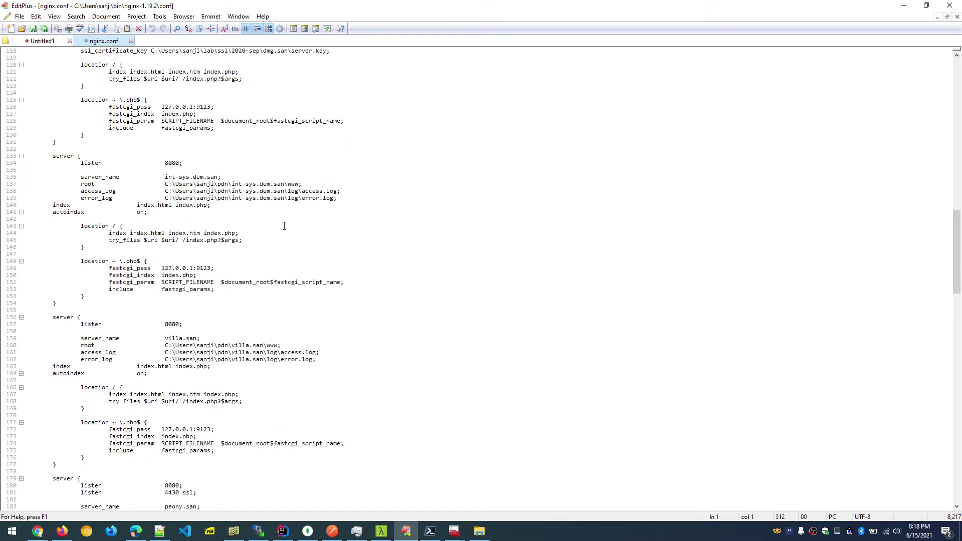
pyautogui.scroll(-7, 285, 226)
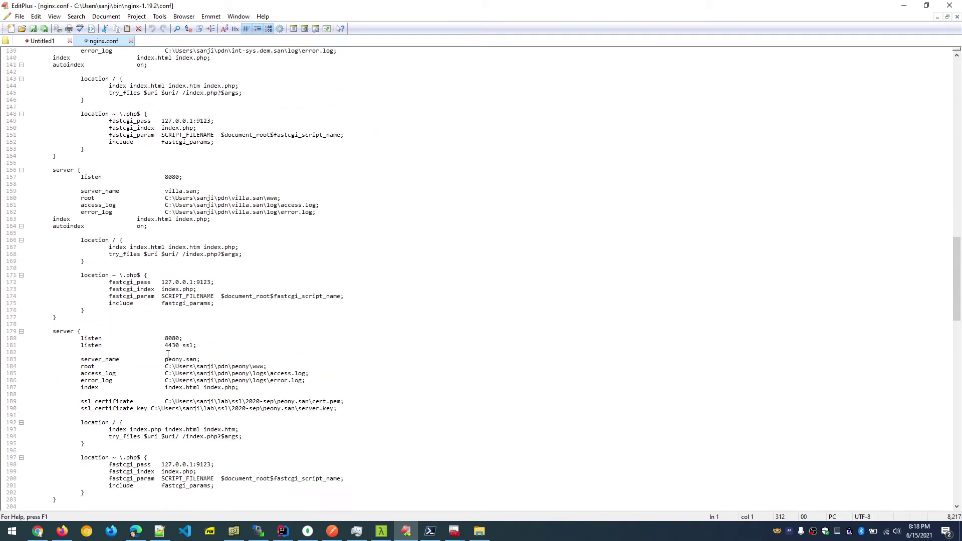
pyautogui.click(169, 345)
pyautogui.click(267, 206)
pyautogui.scroll(1, 174, 227)
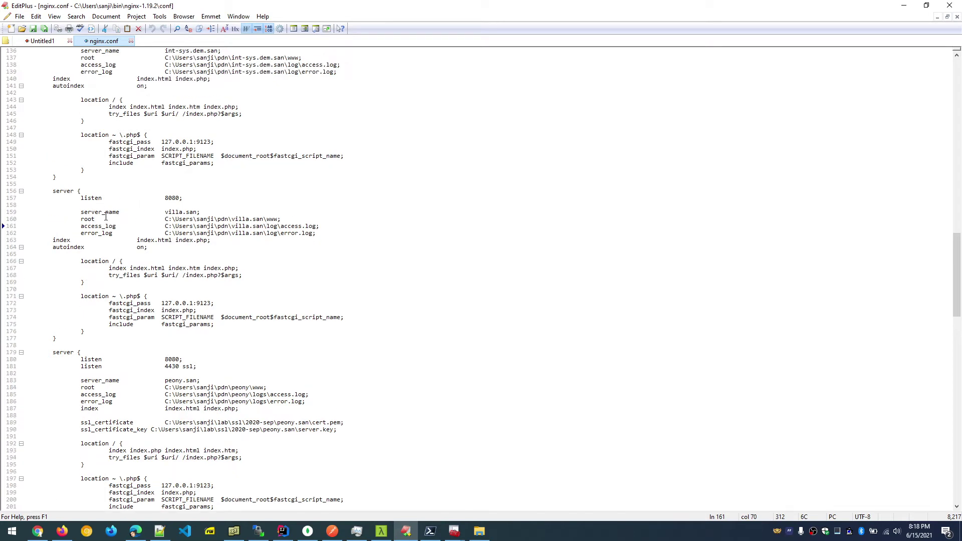
pyautogui.scroll(-12, 92, 236)
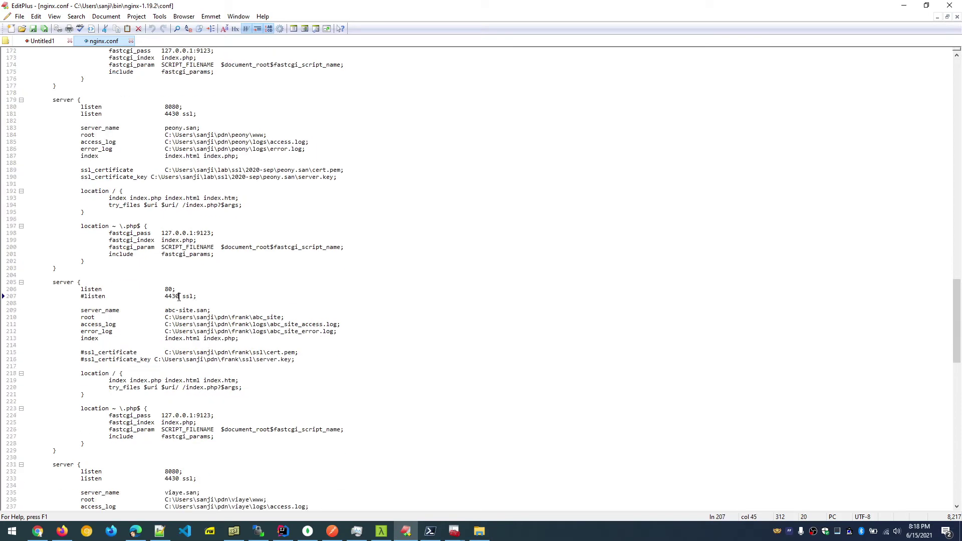
pyautogui.scroll(-4, 256, 318)
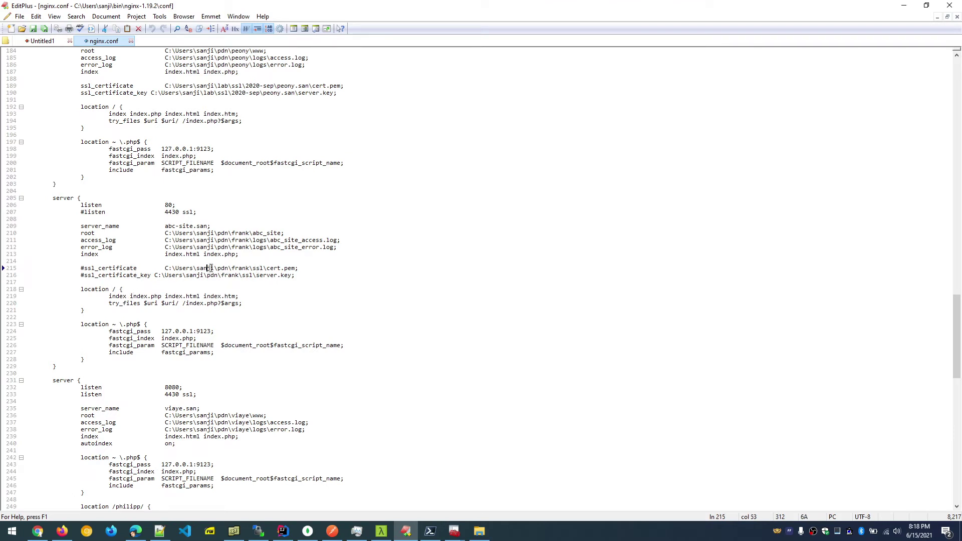
pyautogui.doubleClick(226, 268)
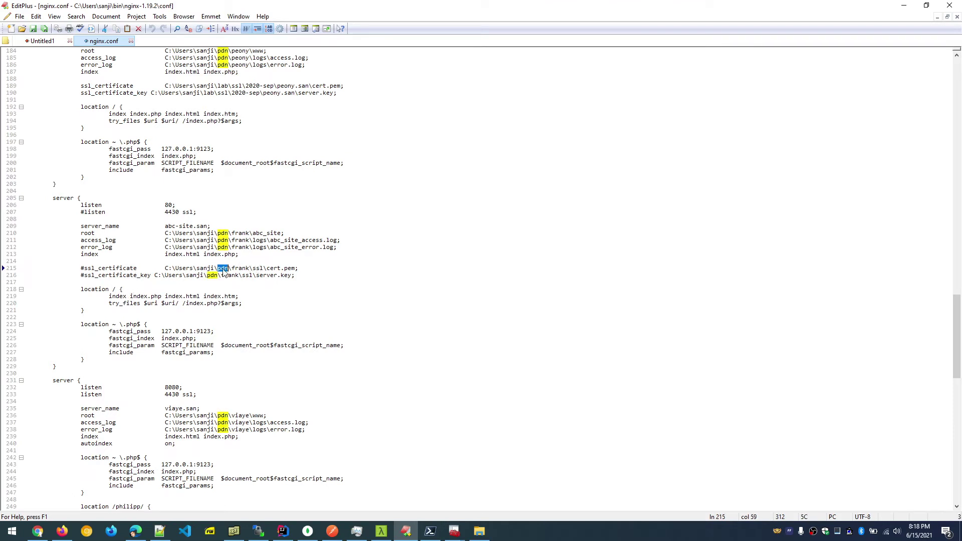
# Open the pdn folder and look inside the dev.dictm.san and dem.san site folders.
pyautogui.click(12, 531)
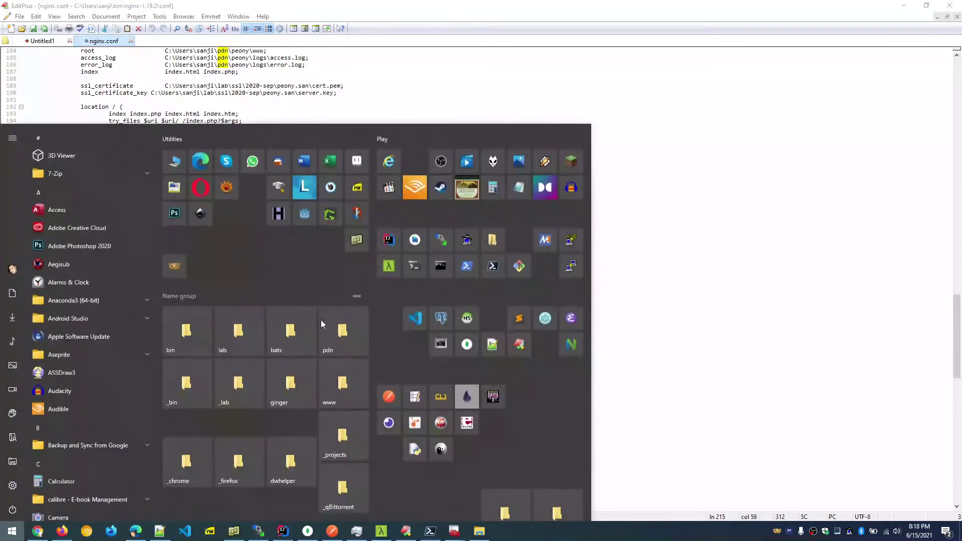
pyautogui.click(335, 329)
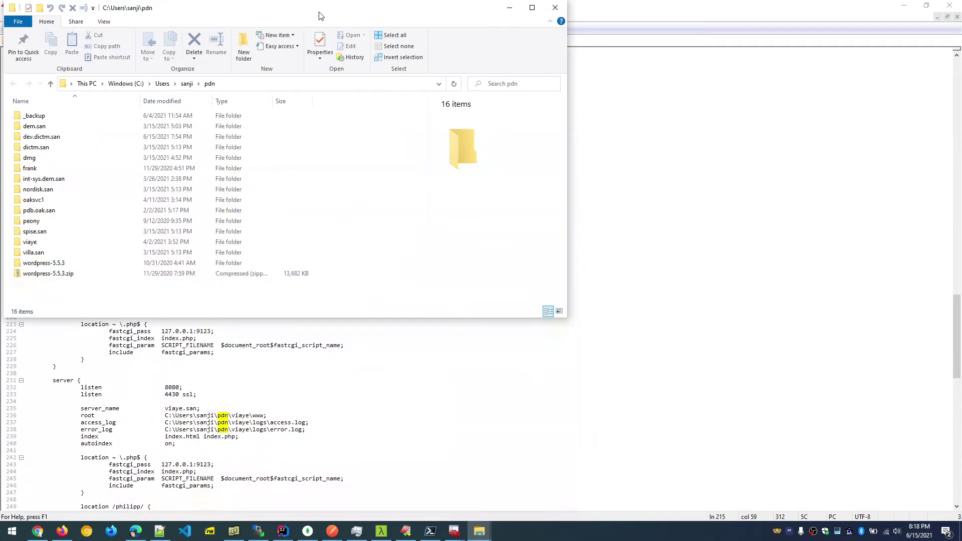
pyautogui.moveTo(299, 12); pyautogui.dragTo(632, 136)
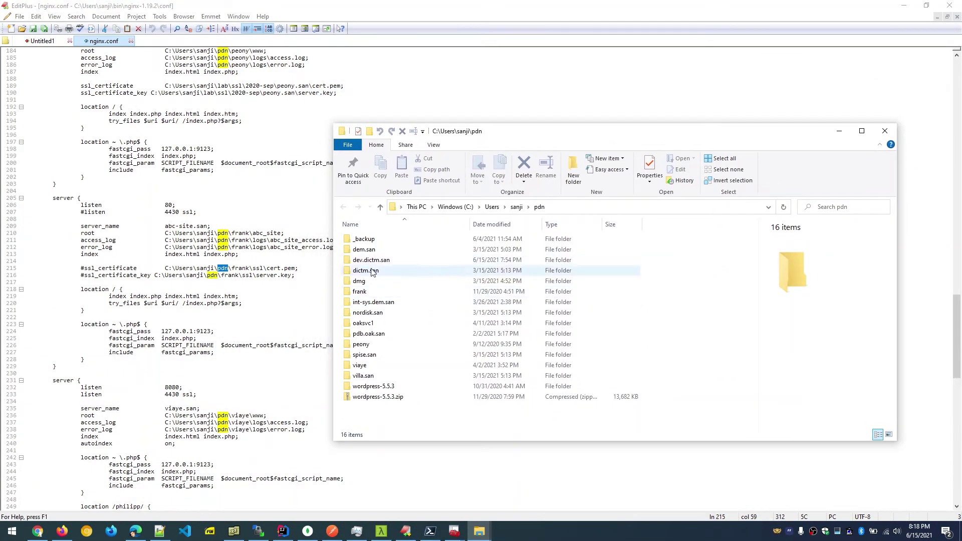
pyautogui.doubleClick(371, 261)
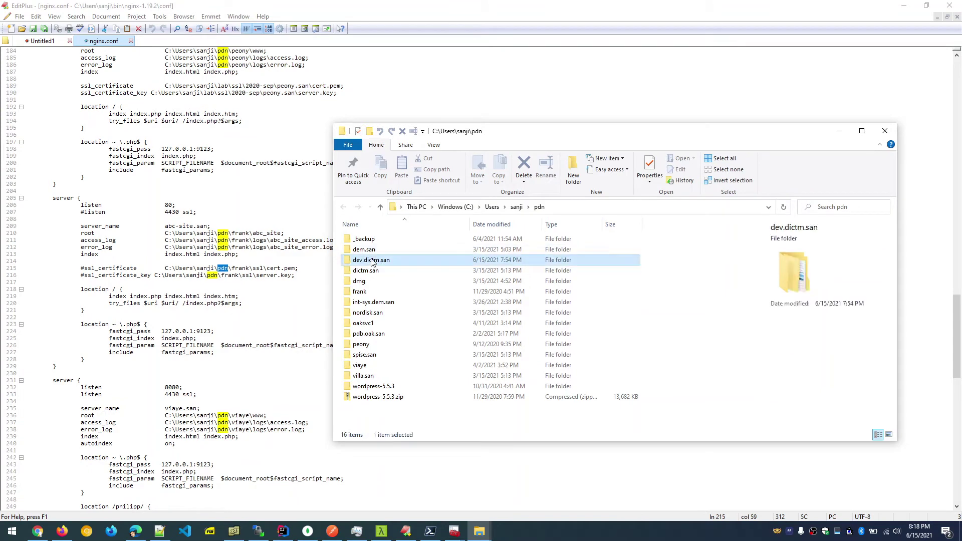
pyautogui.click(539, 207)
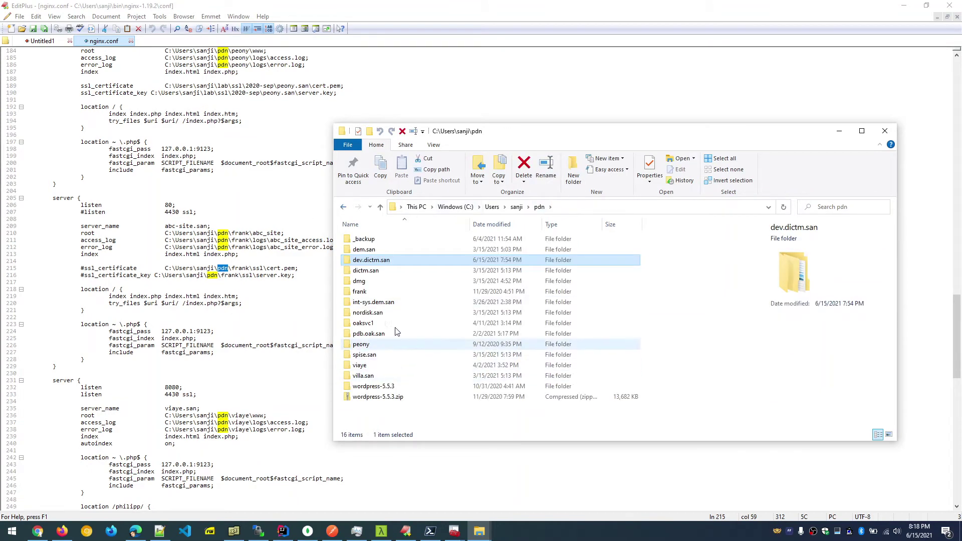
pyautogui.doubleClick(365, 250)
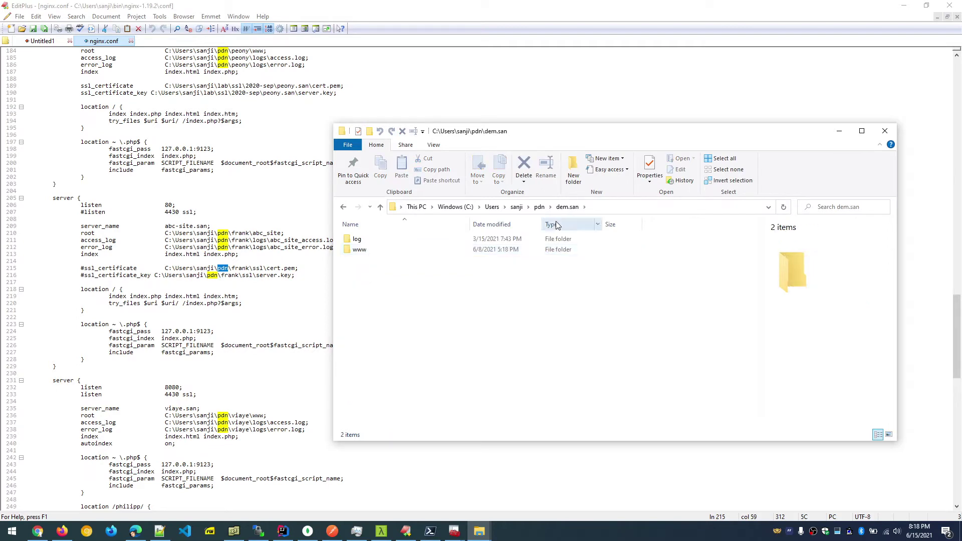
pyautogui.click(539, 207)
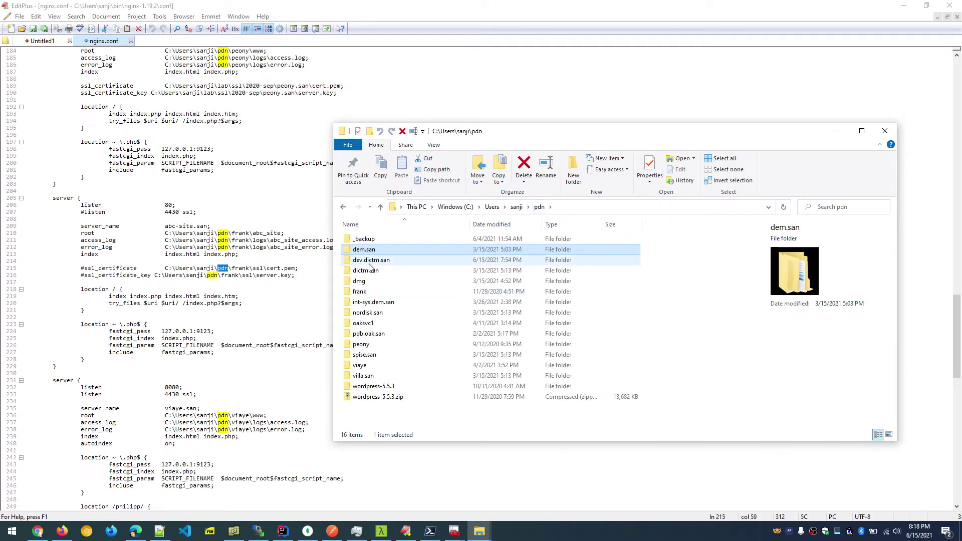
# Review the pdn listing and show dem.san's info tip listing its log and www subfolders.
pyautogui.scroll(2, 220, 271)
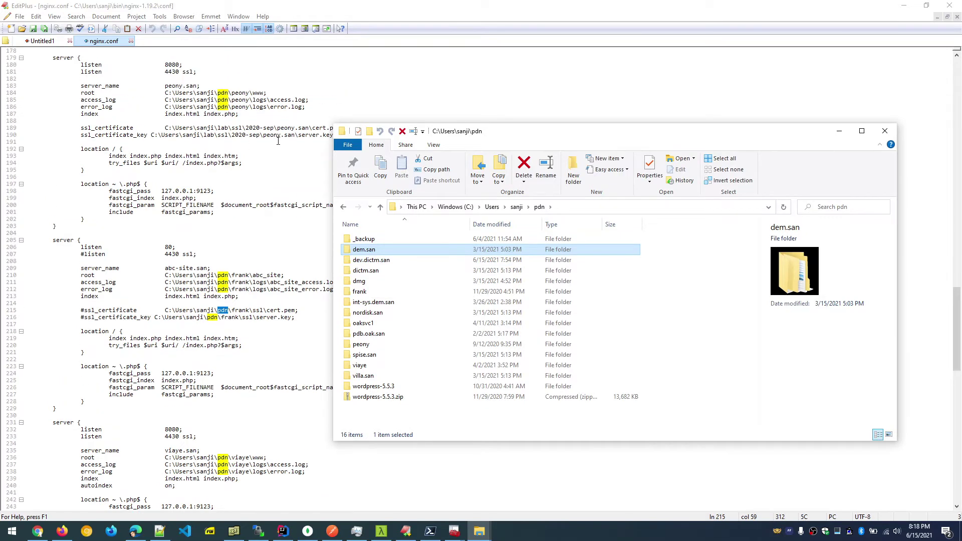
pyautogui.scroll(1, 280, 179)
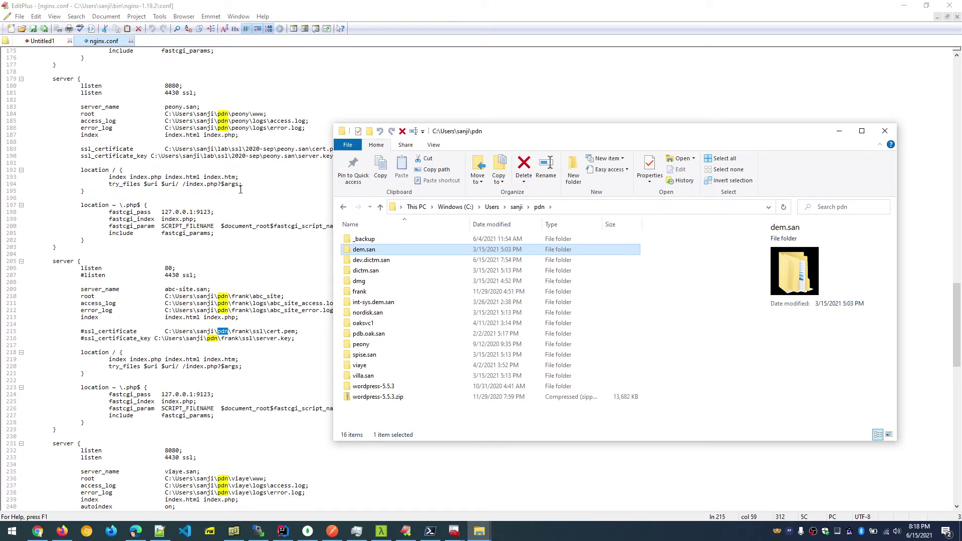
pyautogui.scroll(-1, 247, 200)
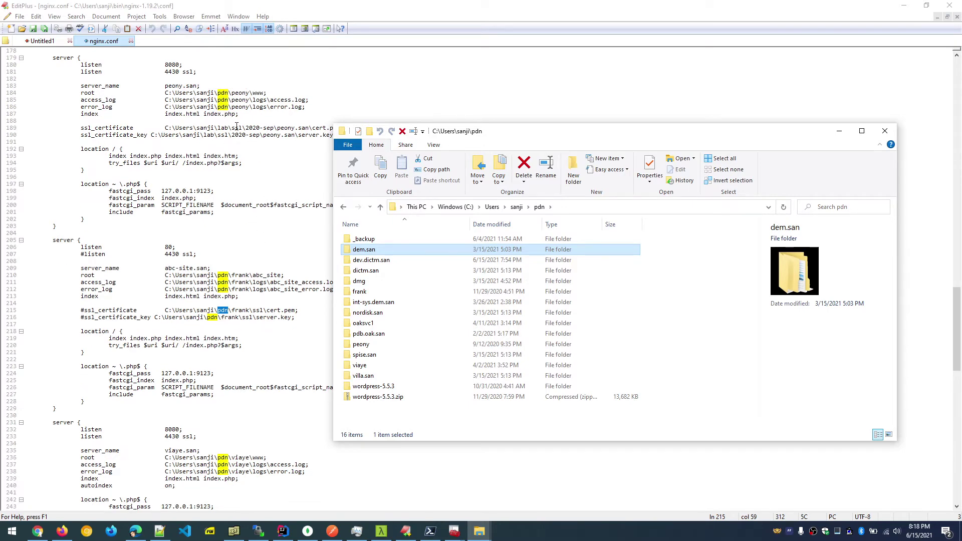
pyautogui.scroll(-4, 236, 127)
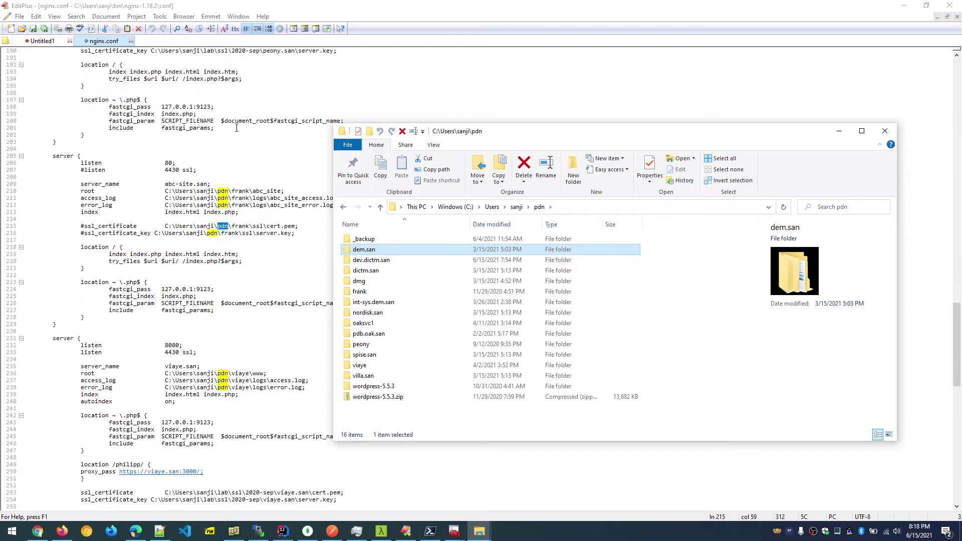
pyautogui.scroll(-3, 237, 129)
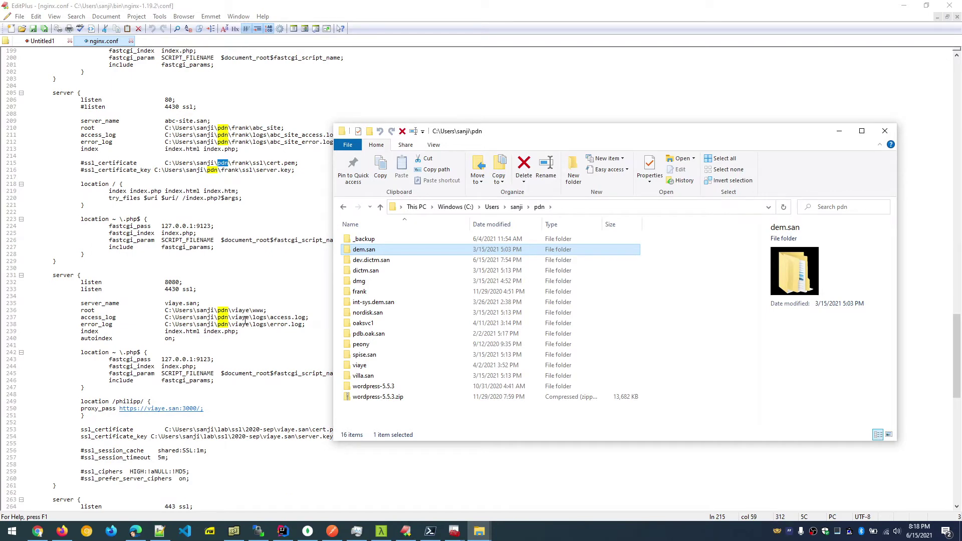
pyautogui.scroll(-3, 245, 320)
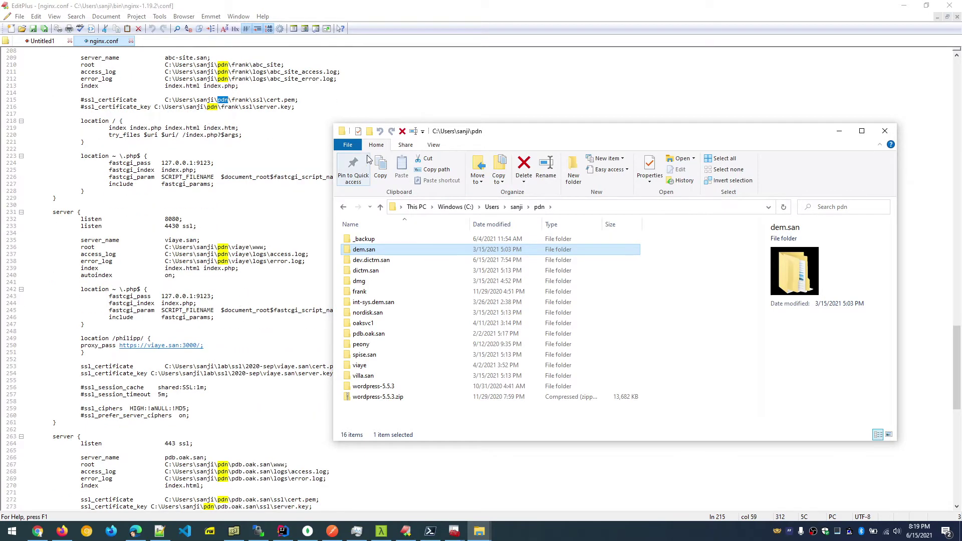
pyautogui.moveTo(470, 133)
pyautogui.mouseDown()
pyautogui.moveTo(572, 131)
pyautogui.moveTo(460, 138)
pyautogui.moveTo(485, 137)
pyautogui.mouseUp()
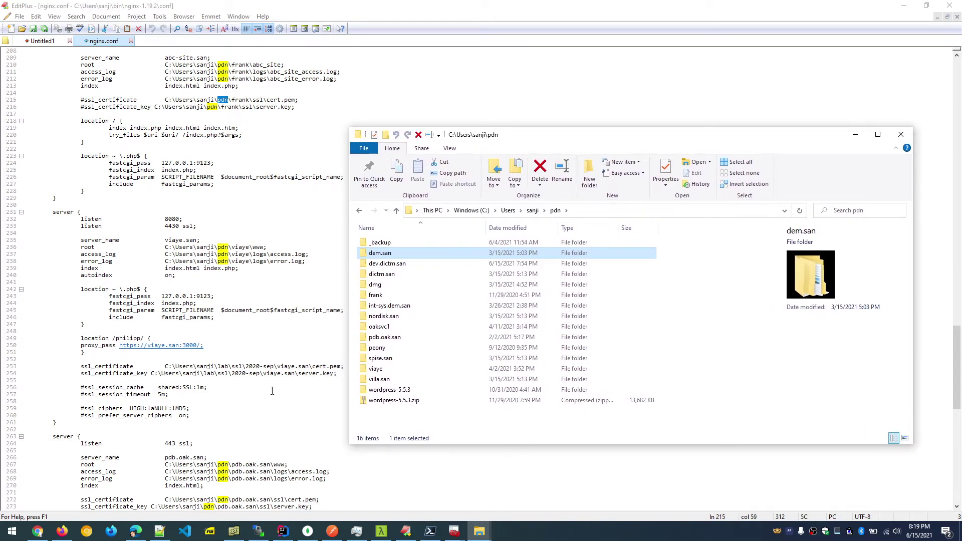
pyautogui.doubleClick(223, 368)
pyautogui.hotkey('alt', 'Tab')
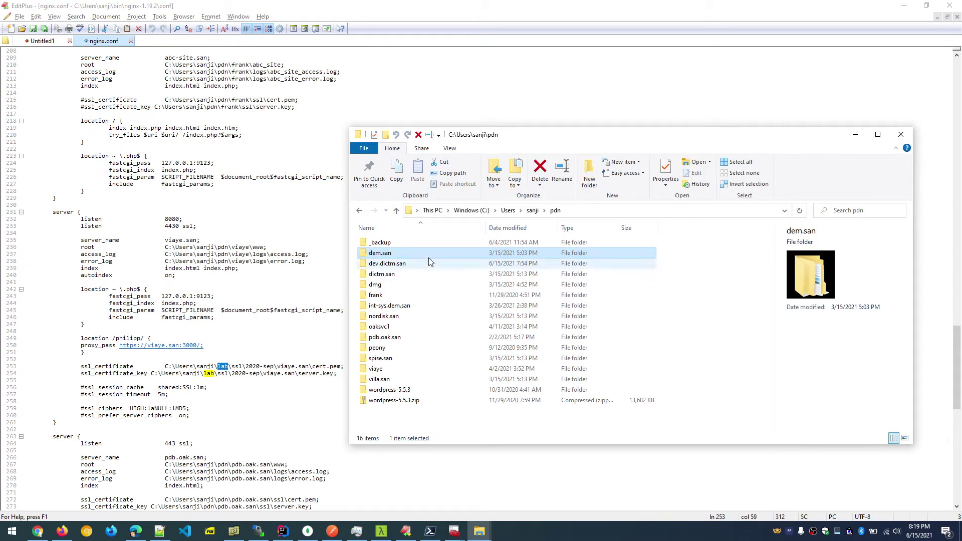
pyautogui.moveTo(411, 262)
# In dev.dictm.san, create a www folder and move the rss folder into it.
pyautogui.doubleClick(390, 262)
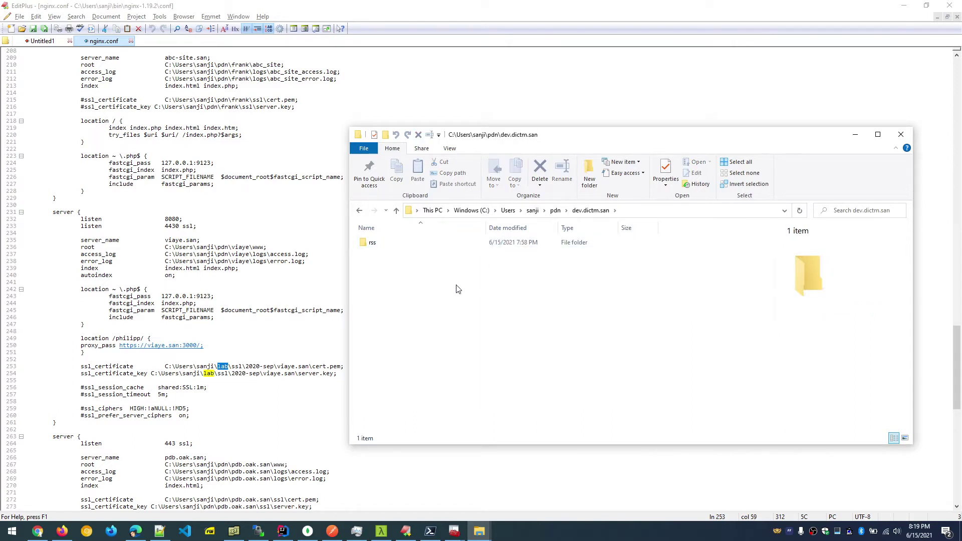
pyautogui.rightClick(456, 289)
pyautogui.click(424, 236)
pyautogui.rightClick(377, 285)
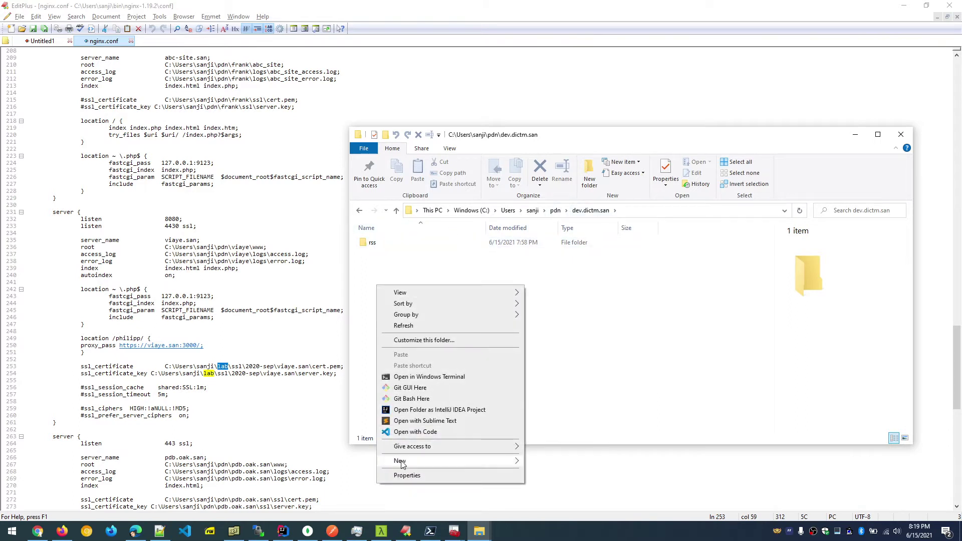
pyautogui.moveTo(401, 461)
pyautogui.click(541, 324)
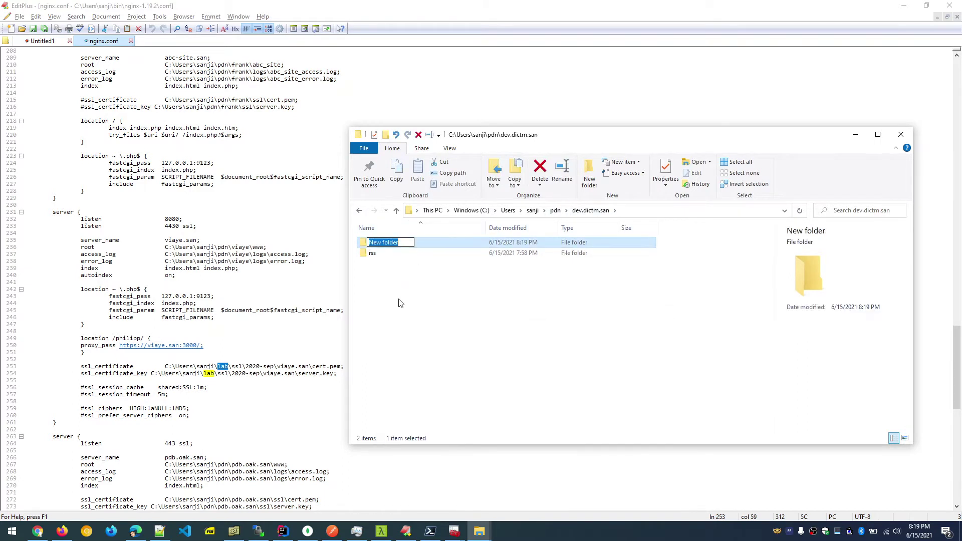
pyautogui.write('www')
pyautogui.press('Return')
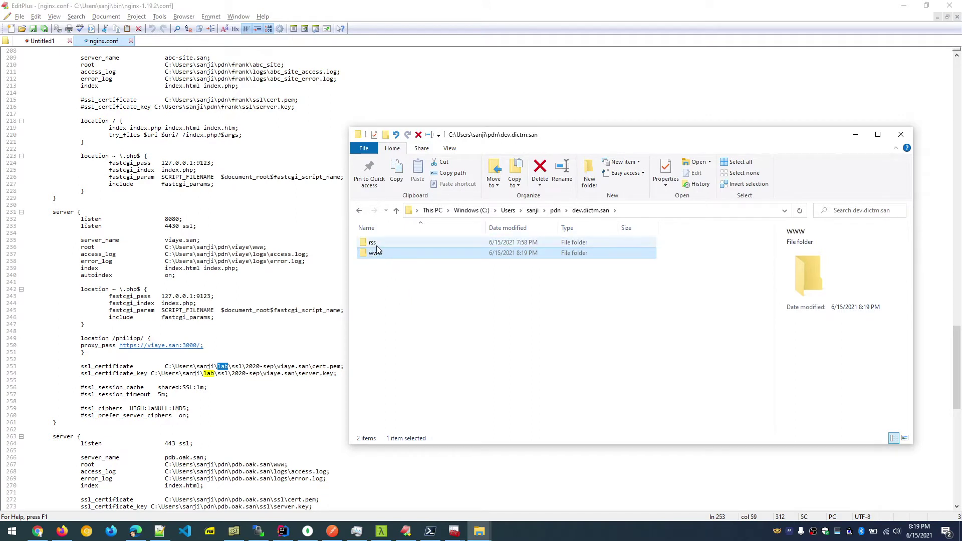
pyautogui.click(375, 244)
pyautogui.moveTo(376, 244); pyautogui.dragTo(391, 253)
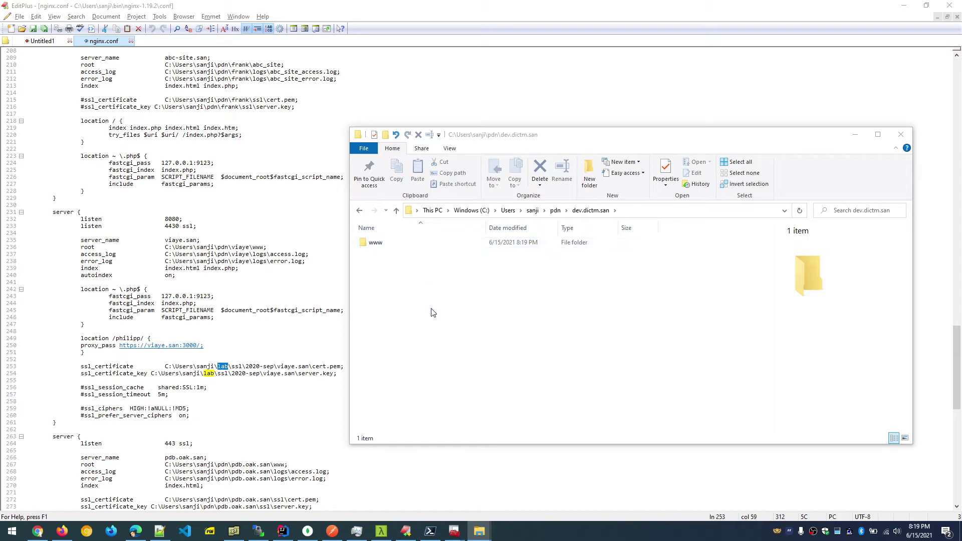
pyautogui.rightClick(416, 280)
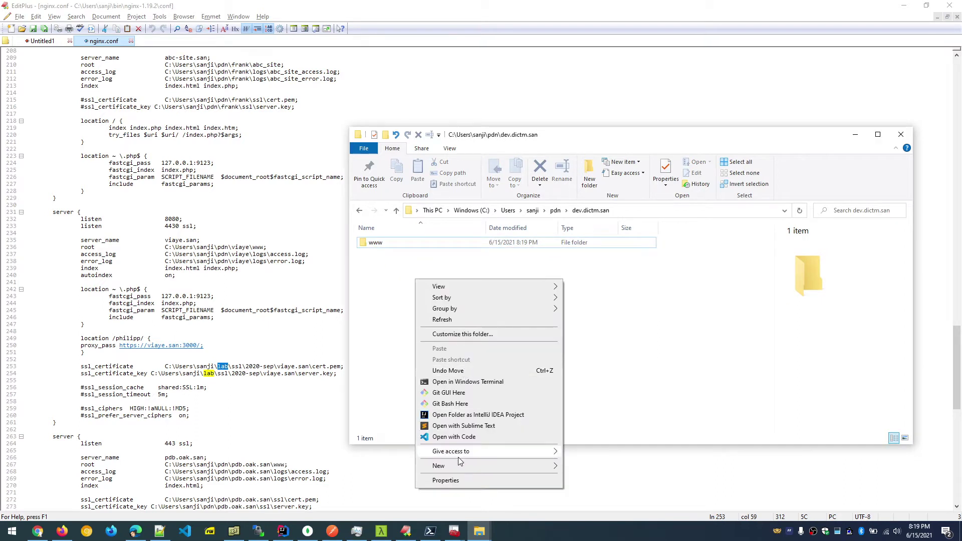
pyautogui.moveTo(476, 466)
pyautogui.click(602, 329)
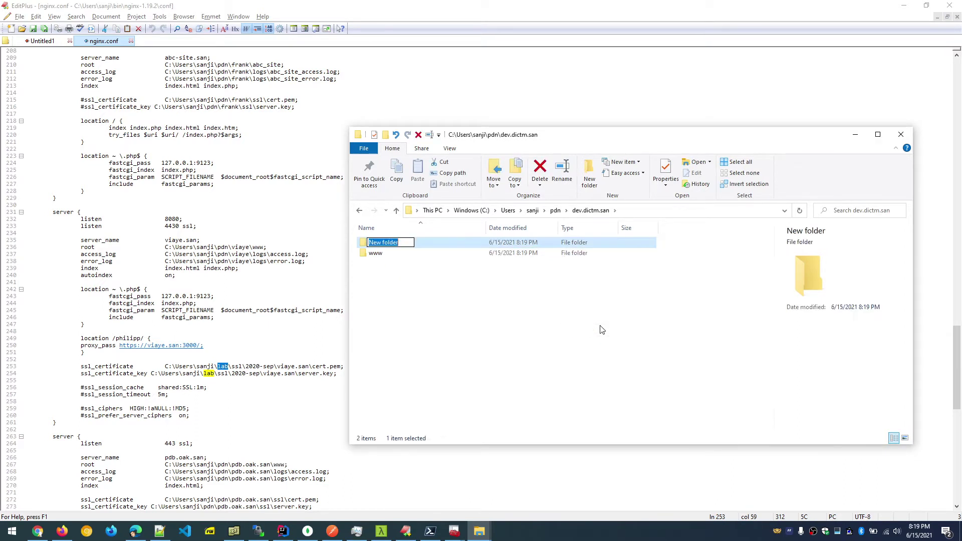
pyautogui.write('keys')
pyautogui.press('Return')
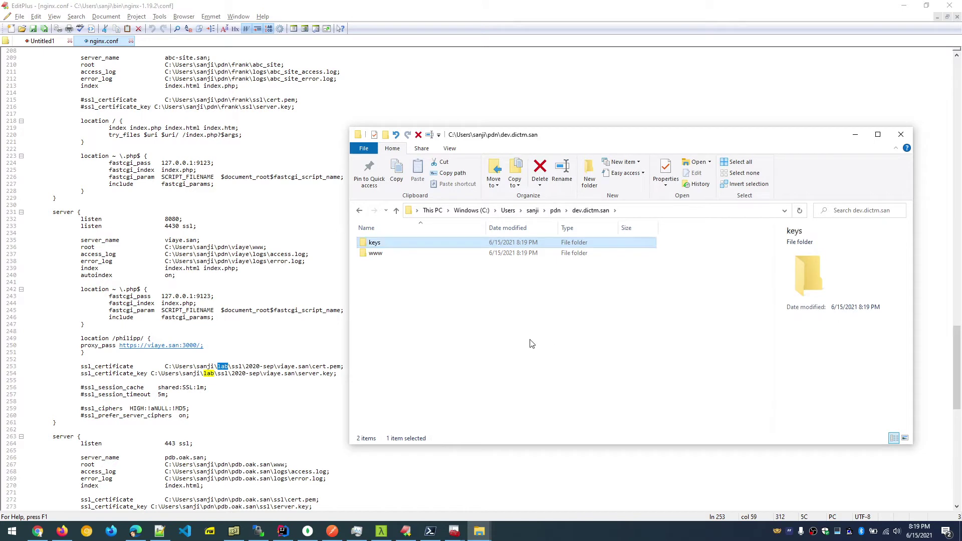
pyautogui.rightClick(438, 288)
pyautogui.moveTo(503, 476)
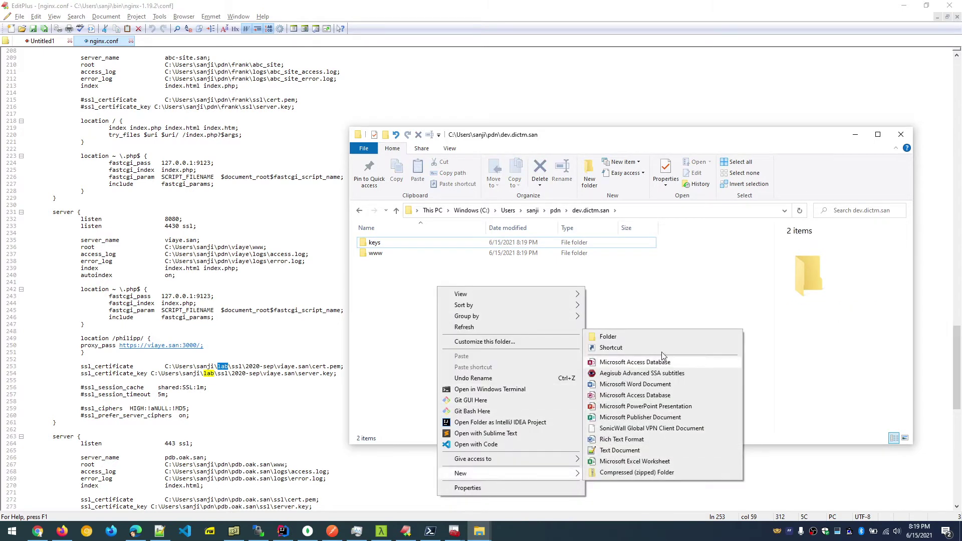
pyautogui.click(608, 335)
pyautogui.write('log')
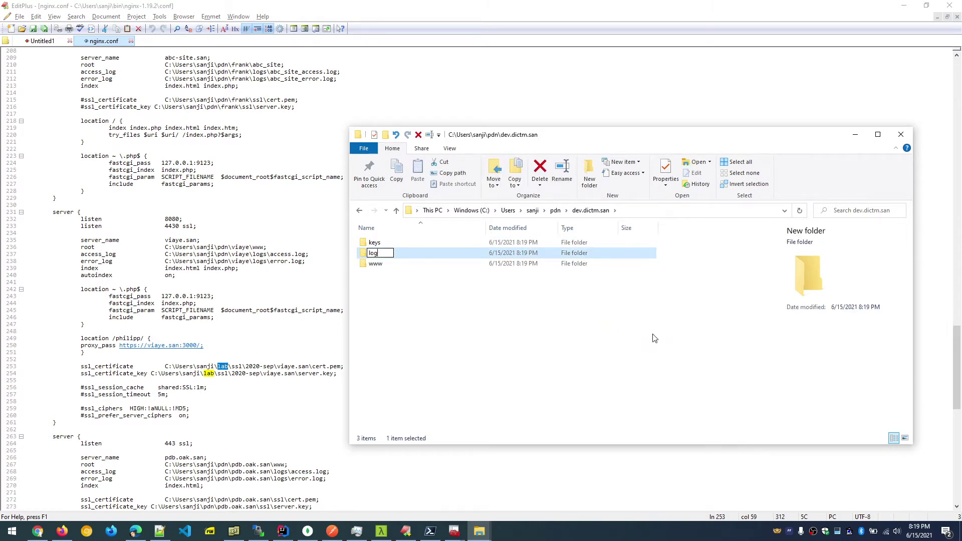
pyautogui.press('Return')
# Open the empty keys folder and copy its address-bar path.
pyautogui.doubleClick(398, 240)
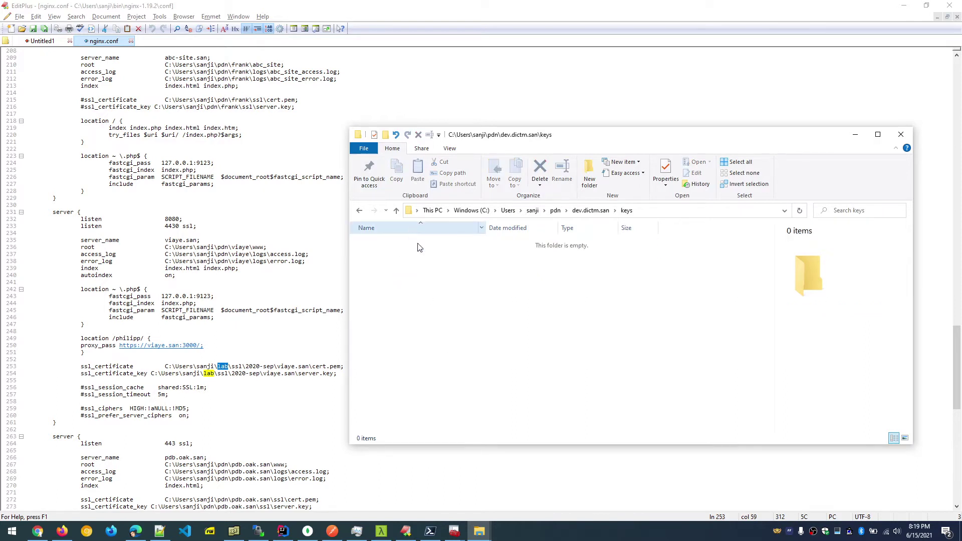
pyautogui.click(679, 214)
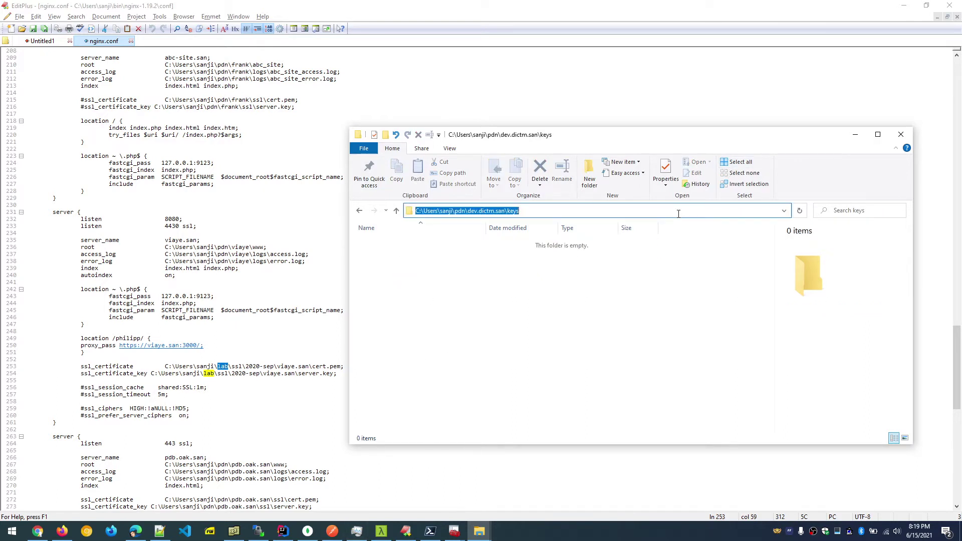
pyautogui.click(455, 531)
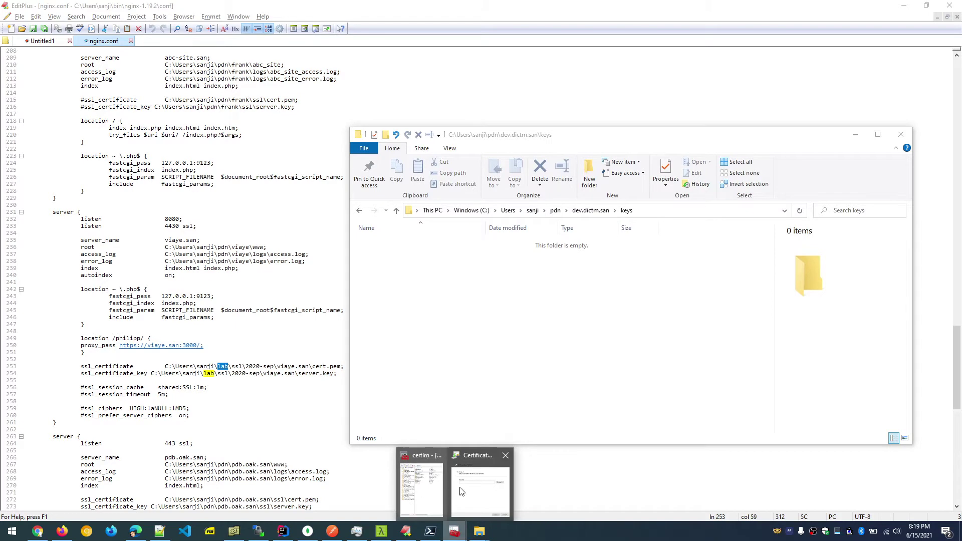
# Check the tutorial in Chrome, then bring the certificate export wizard back to the front.
pyautogui.click(483, 479)
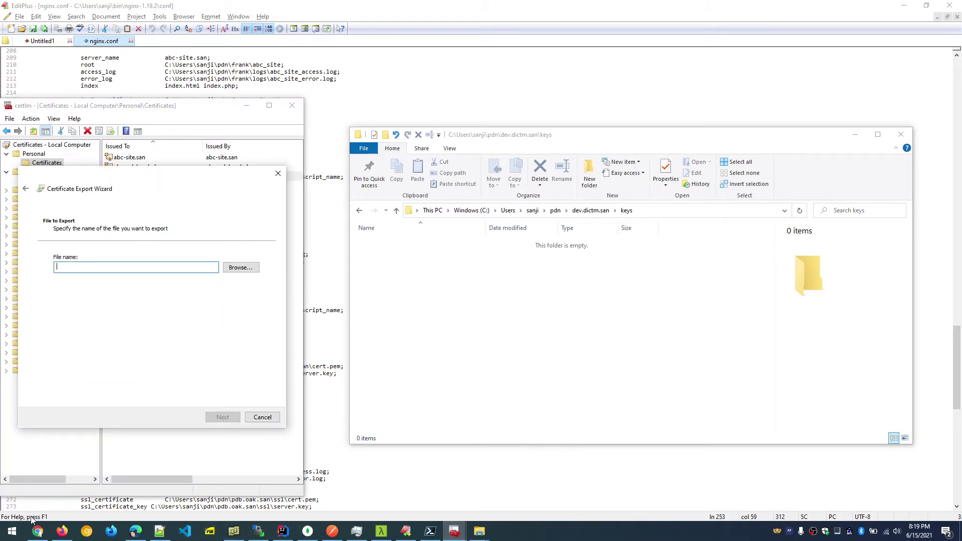
pyautogui.click(38, 531)
pyautogui.scroll(7, 209, 346)
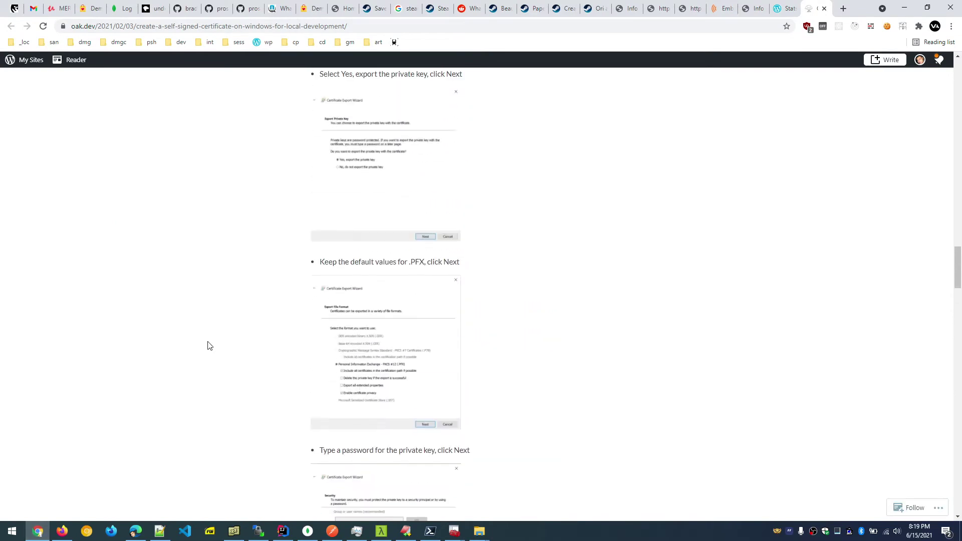
pyautogui.scroll(10, 210, 345)
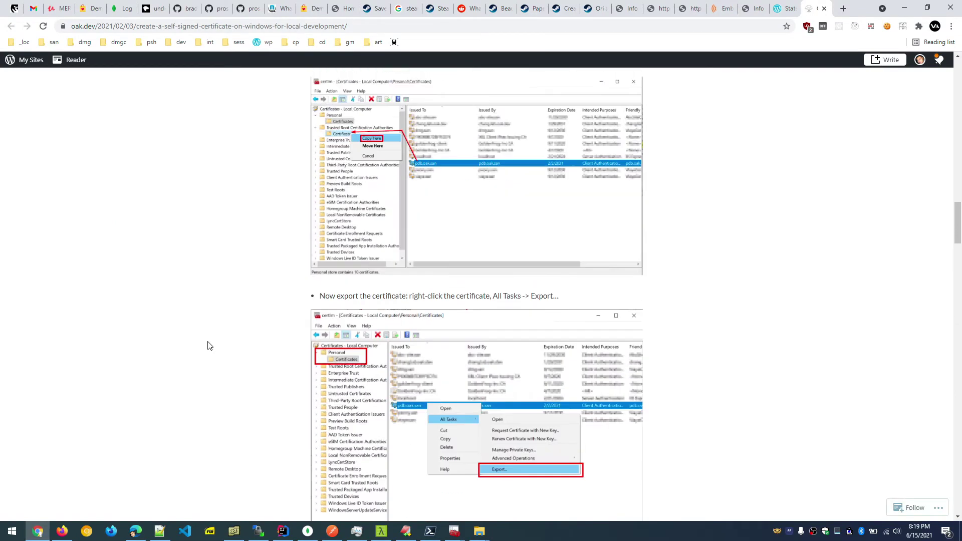
pyautogui.scroll(2, 426, 295)
pyautogui.scroll(-20, 425, 298)
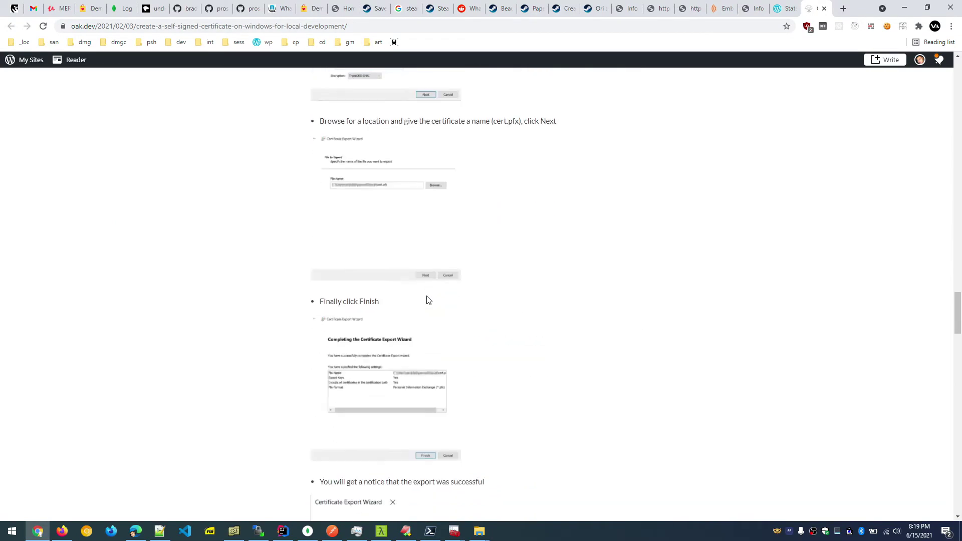
pyautogui.click(904, 8)
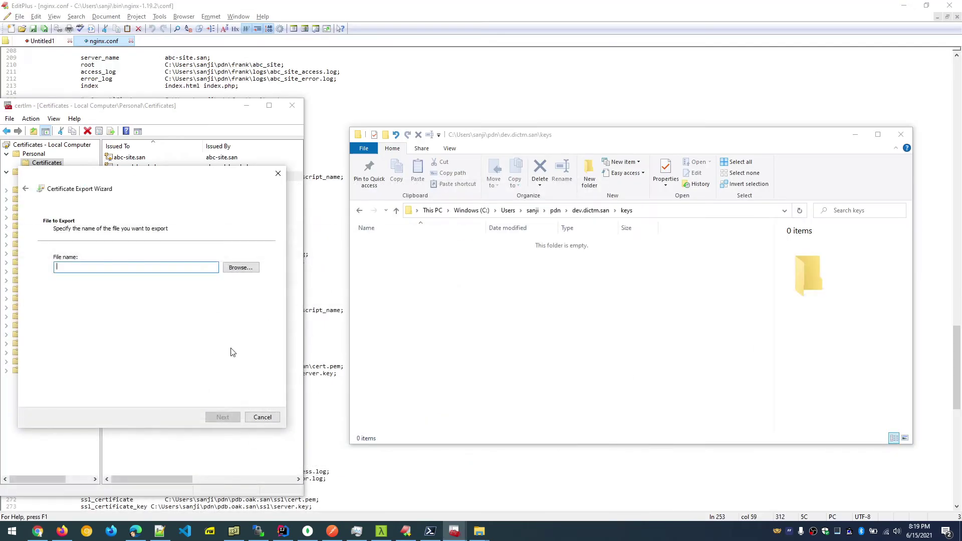
# Browse for the save location and jump to the dev.dictm.san keys folder path.
pyautogui.click(245, 266)
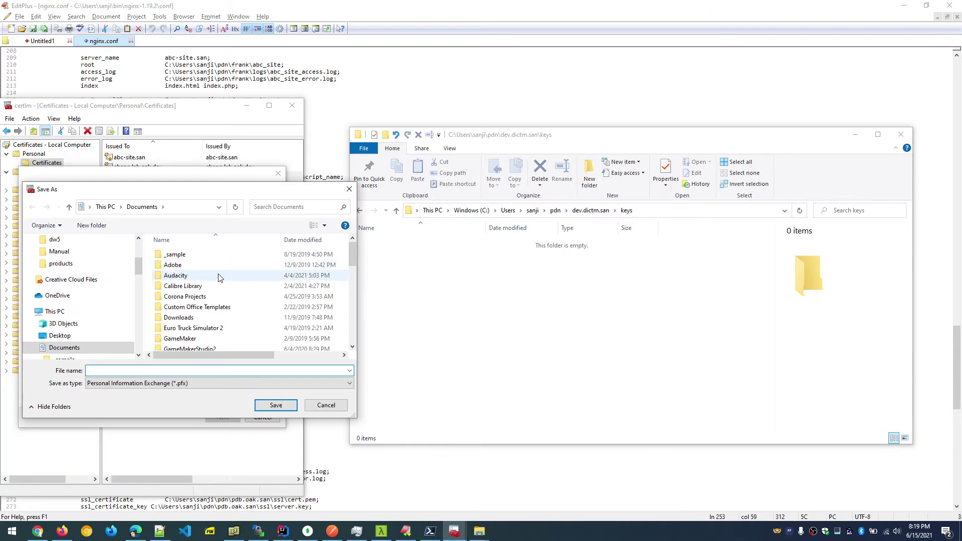
pyautogui.click(196, 207)
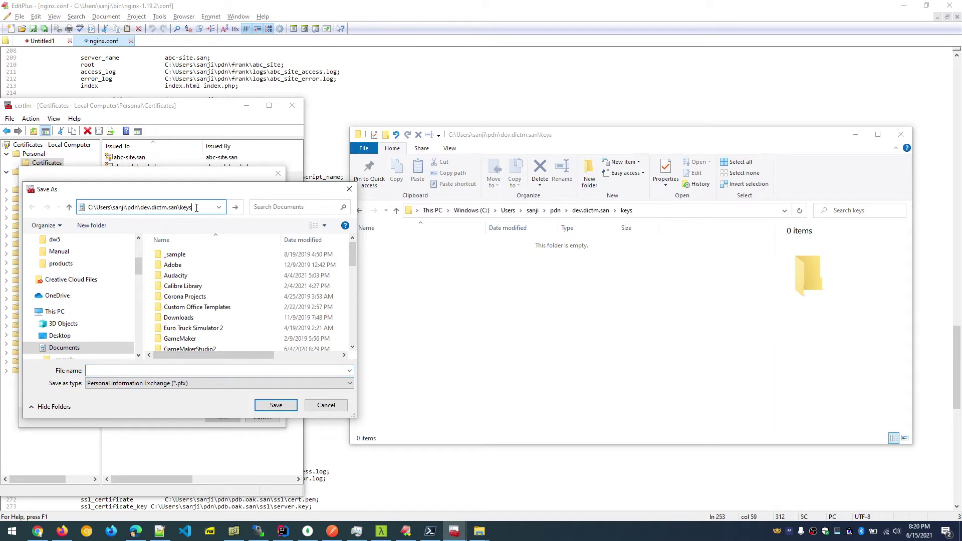
pyautogui.press('Return')
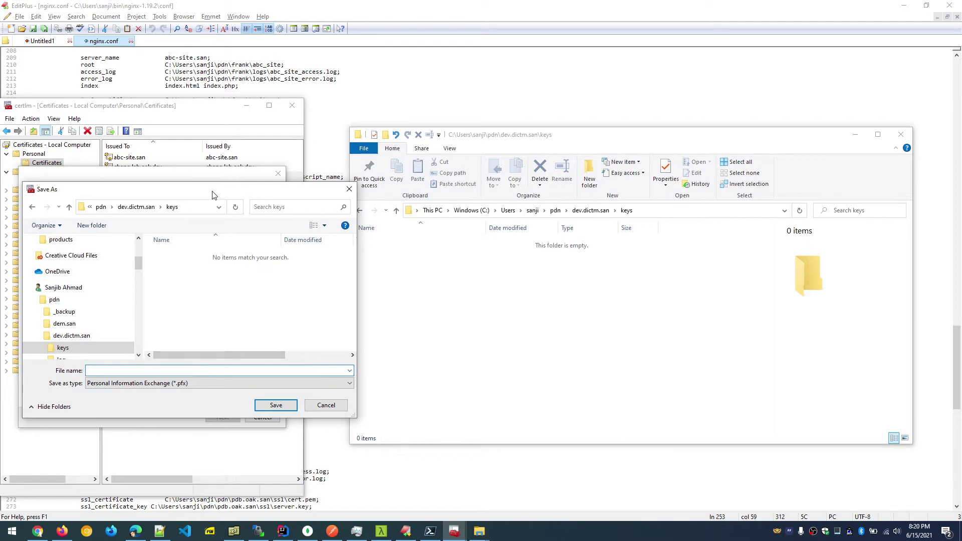
pyautogui.moveTo(214, 194); pyautogui.dragTo(488, 215)
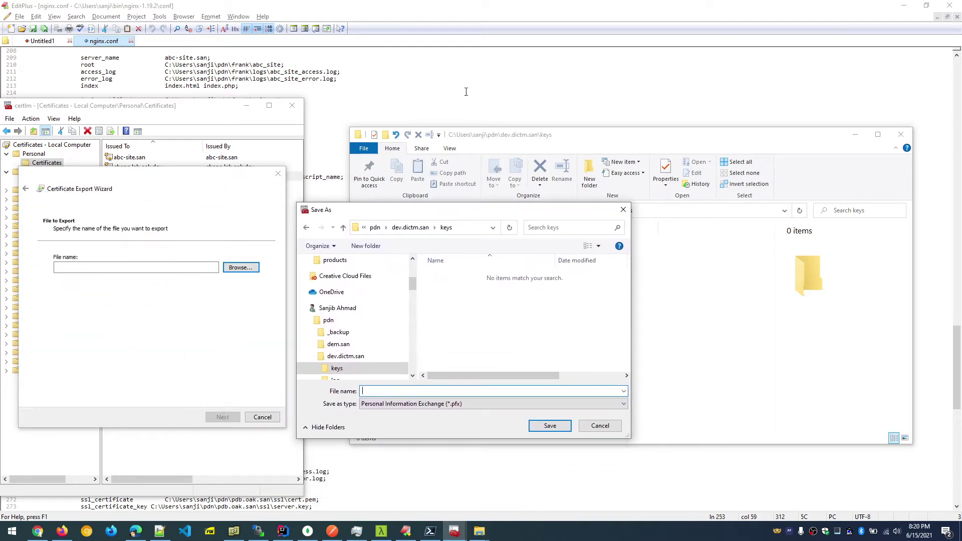
pyautogui.click(38, 531)
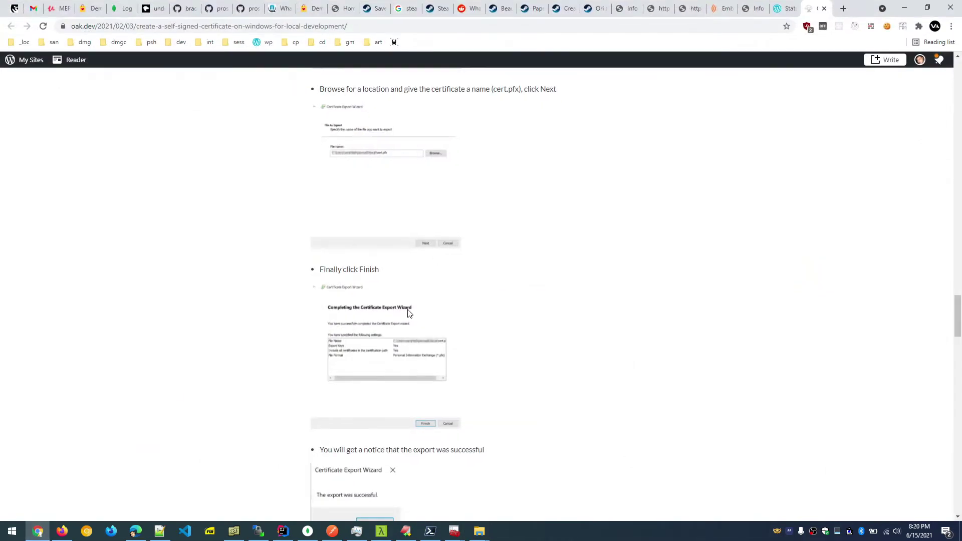
# Copy the suggested file name cert.pfx from the tutorial and return to the Save As dialog.
pyautogui.scroll(2, 408, 314)
pyautogui.scroll(4, 408, 314)
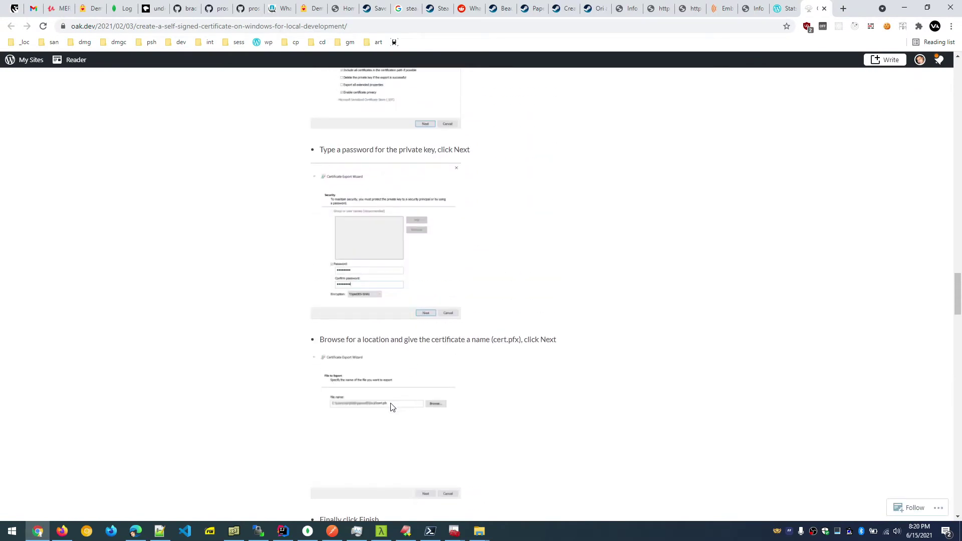
pyautogui.scroll(-1, 390, 409)
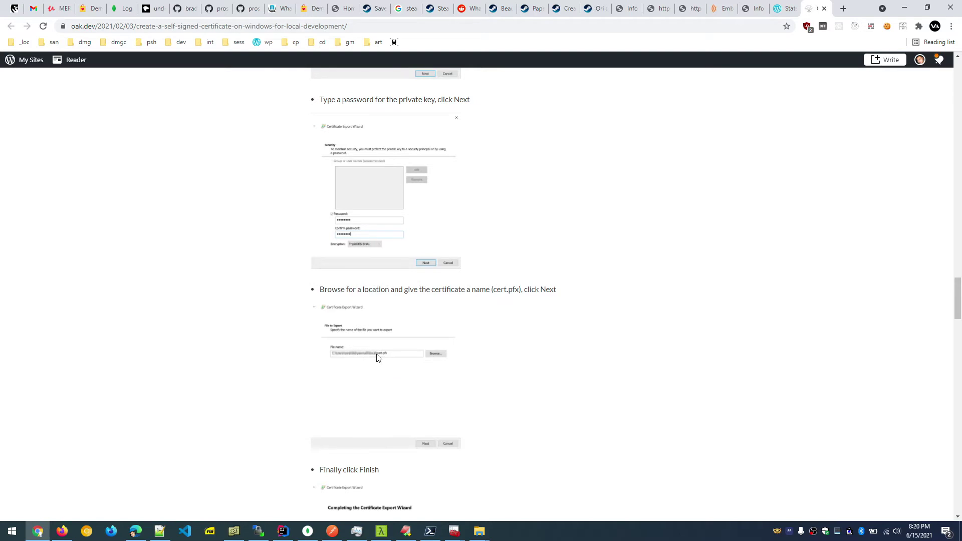
pyautogui.rightClick(377, 357)
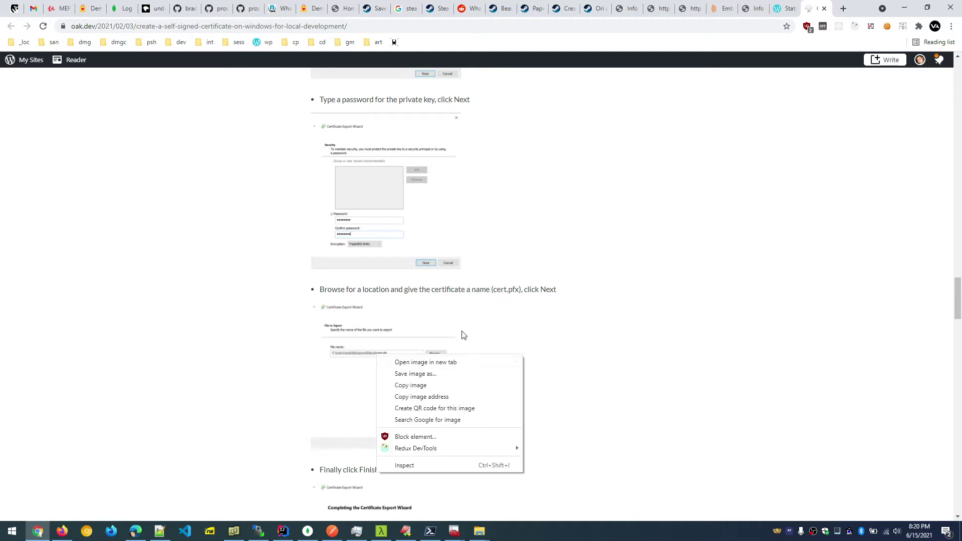
pyautogui.click(505, 309)
pyautogui.moveTo(494, 291); pyautogui.dragTo(520, 289)
pyautogui.hotkey('ctrl', 'c')
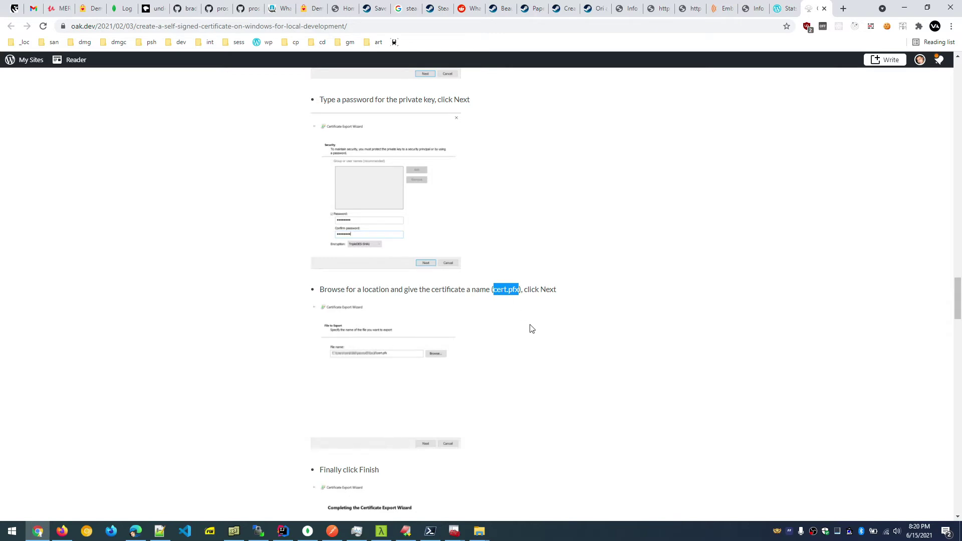
pyautogui.hotkey('alt', 'Tab')
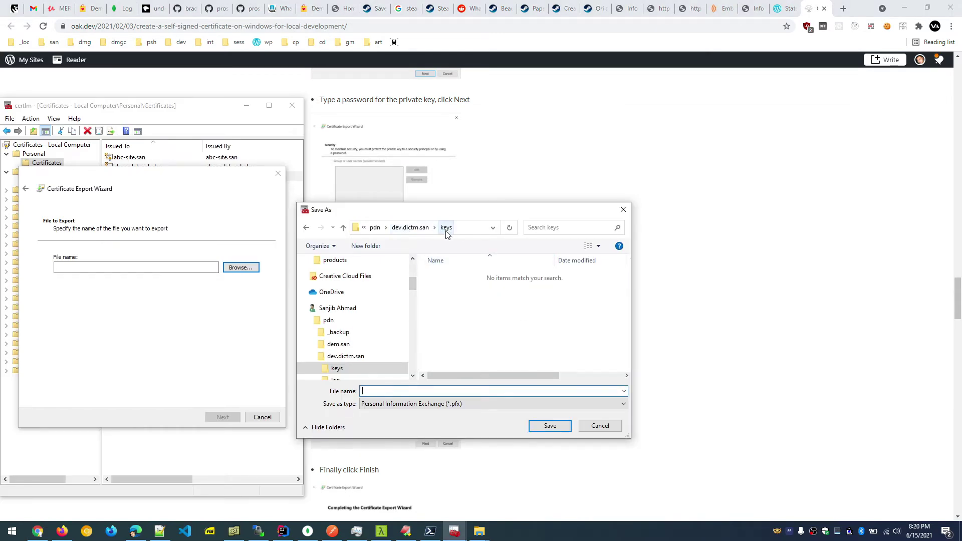
# Name the export cert.pfx in the keys folder and finish the export wizard.
pyautogui.hotkey('ctrl', 'v')
pyautogui.click(533, 426)
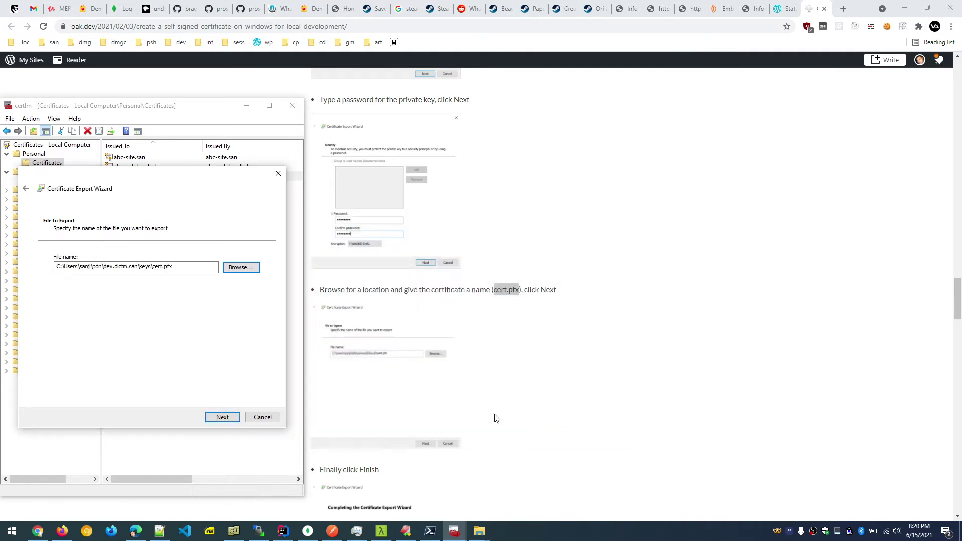
pyautogui.click(220, 418)
pyautogui.click(220, 418)
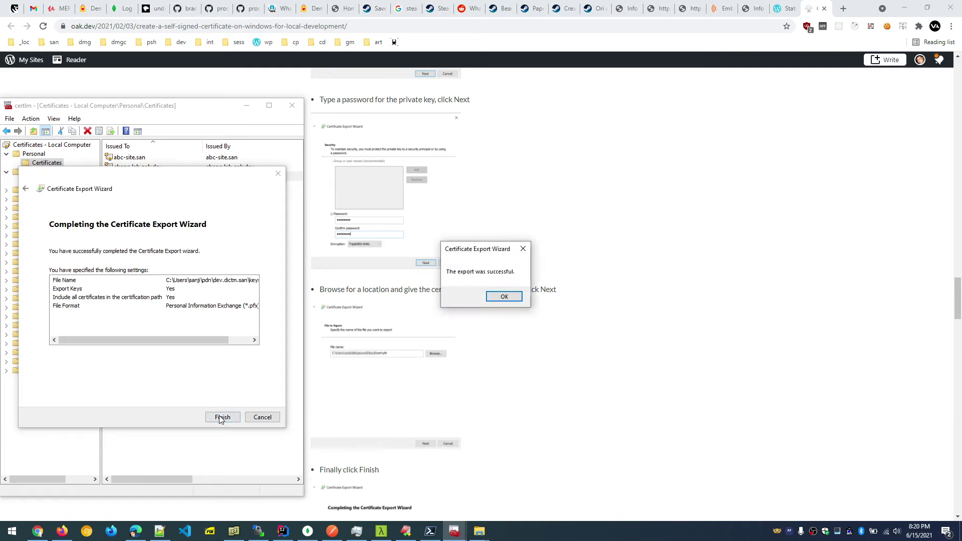
pyautogui.click(489, 293)
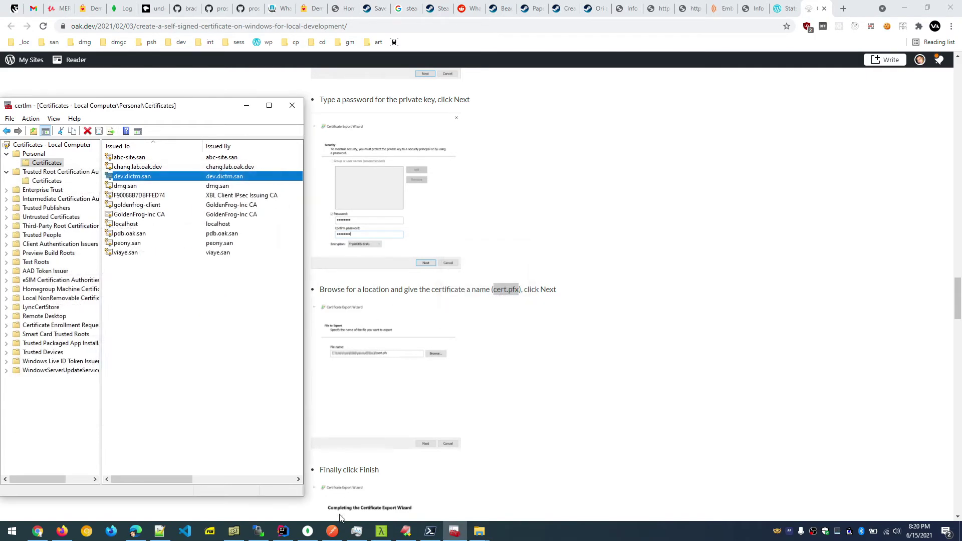
# Check the keys folder for cert.pfx, then return to the tutorial.
pyautogui.moveTo(479, 530)
pyautogui.click(531, 495)
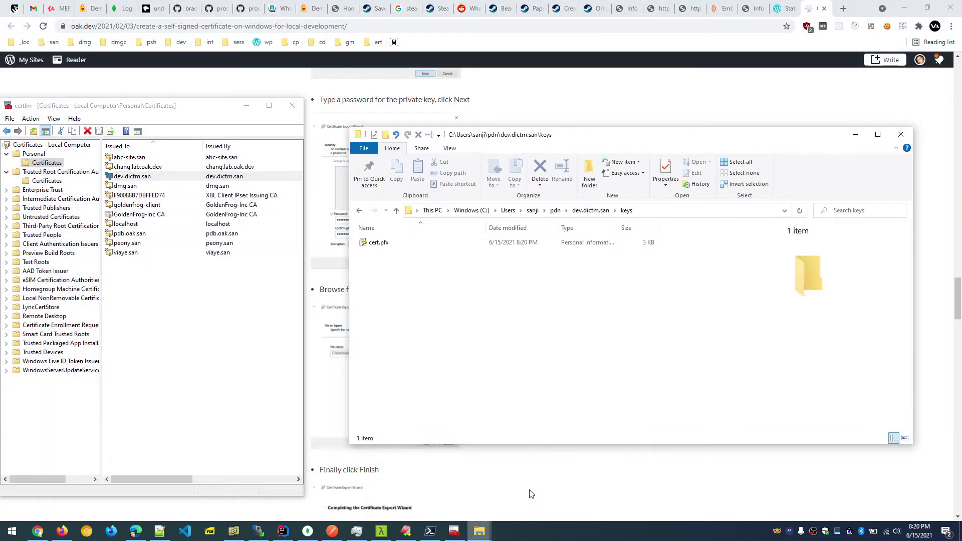
pyautogui.click(315, 433)
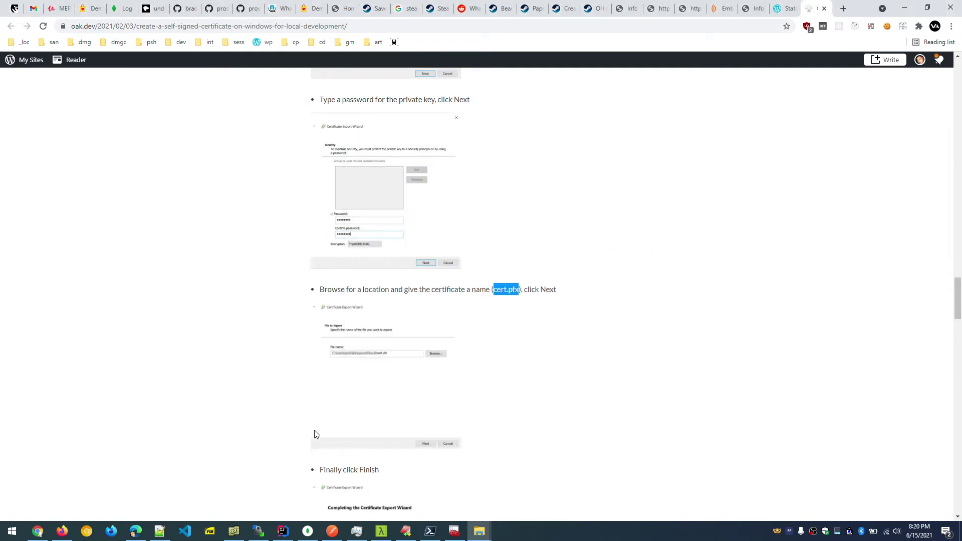
# Scroll to Step 4 and copy its three openssl commands for cert.pem and server.key.
pyautogui.scroll(-9, 316, 434)
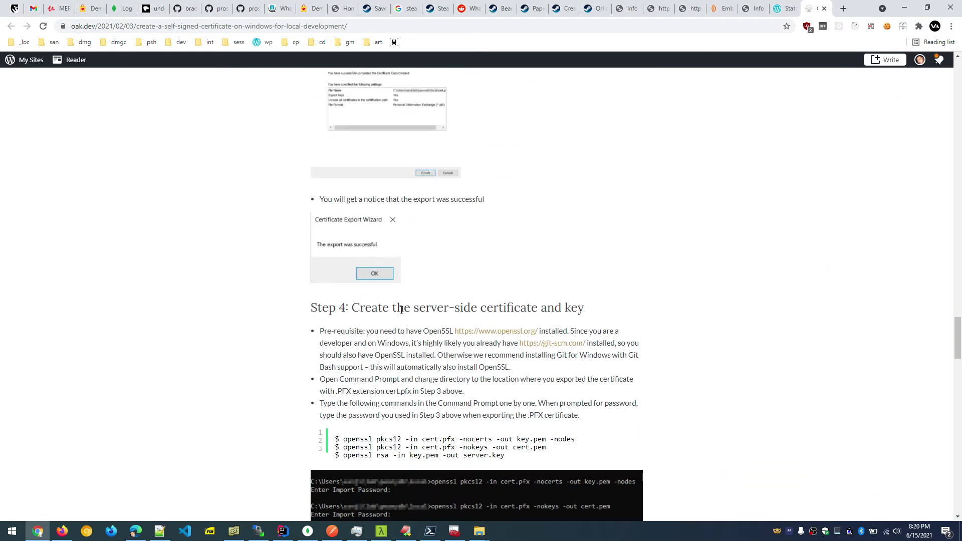
pyautogui.scroll(-2, 400, 311)
pyautogui.moveTo(354, 208); pyautogui.dragTo(573, 207)
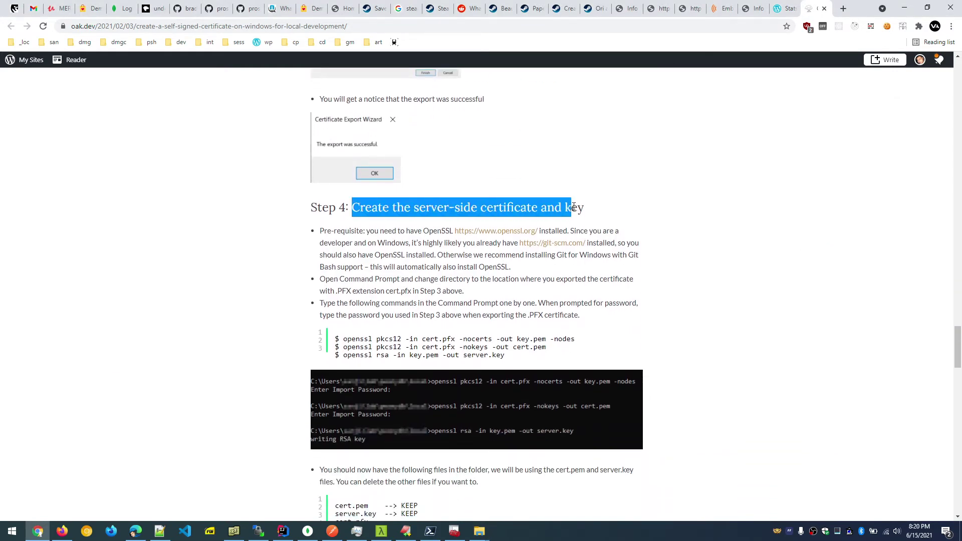
pyautogui.scroll(-2, 533, 303)
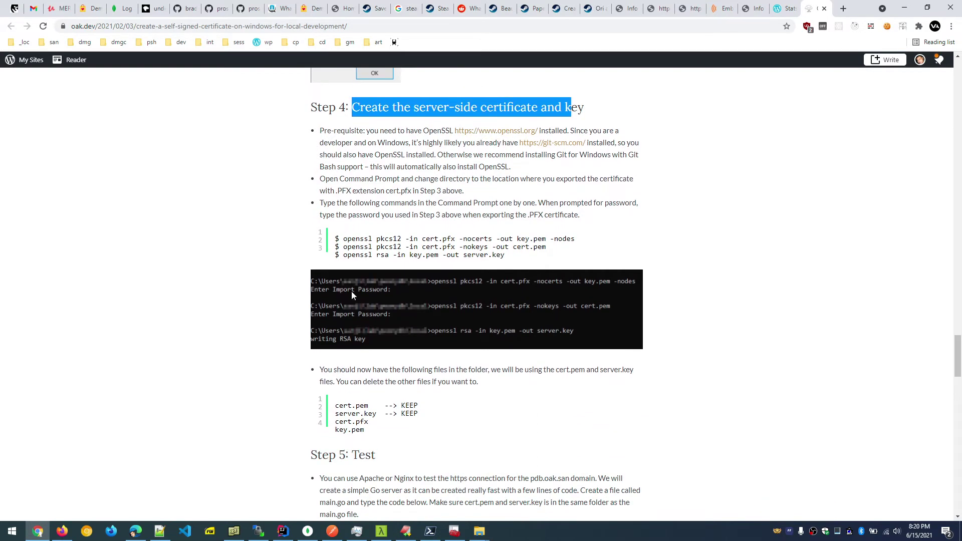
pyautogui.scroll(-1, 326, 278)
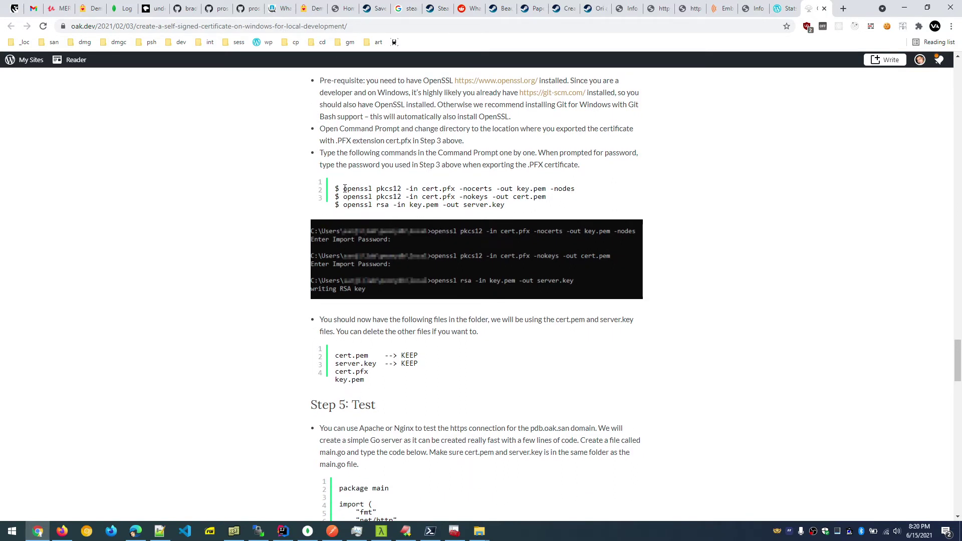
pyautogui.moveTo(343, 189); pyautogui.dragTo(535, 213)
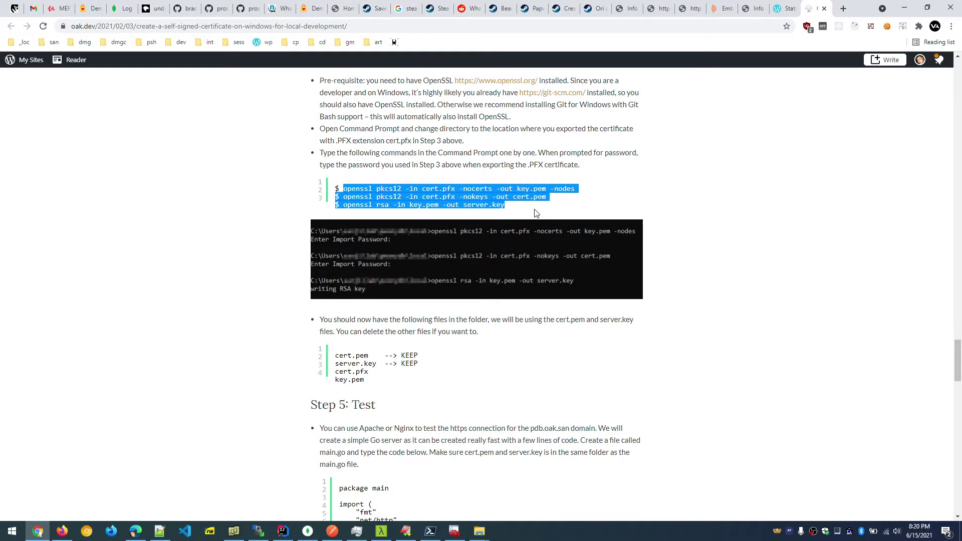
pyautogui.click(358, 183)
pyautogui.moveTo(335, 188); pyautogui.dragTo(544, 204)
pyautogui.hotkey('ctrl', 'c')
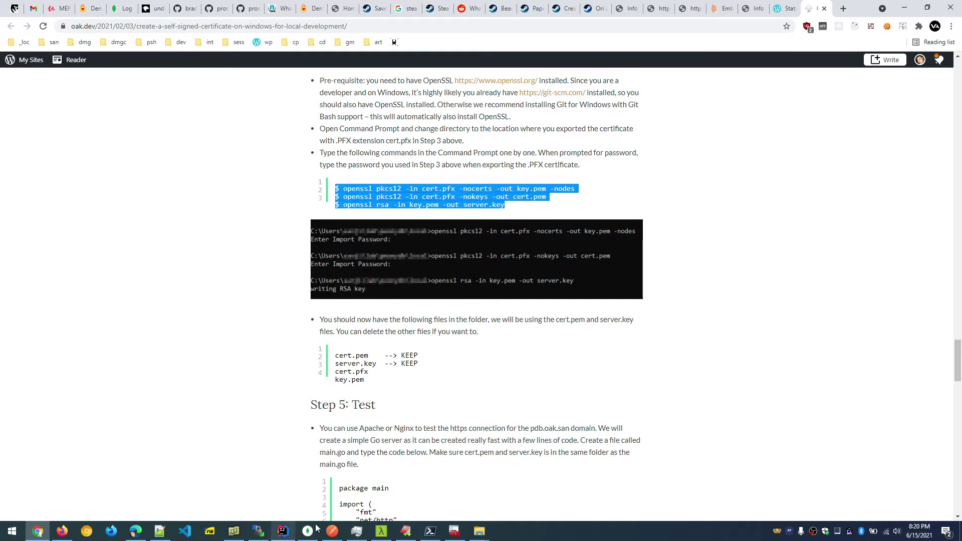
# Paste the three openssl commands into Untitled1 as lines 6–8 and strip the leading $ prompts.
pyautogui.click(405, 531)
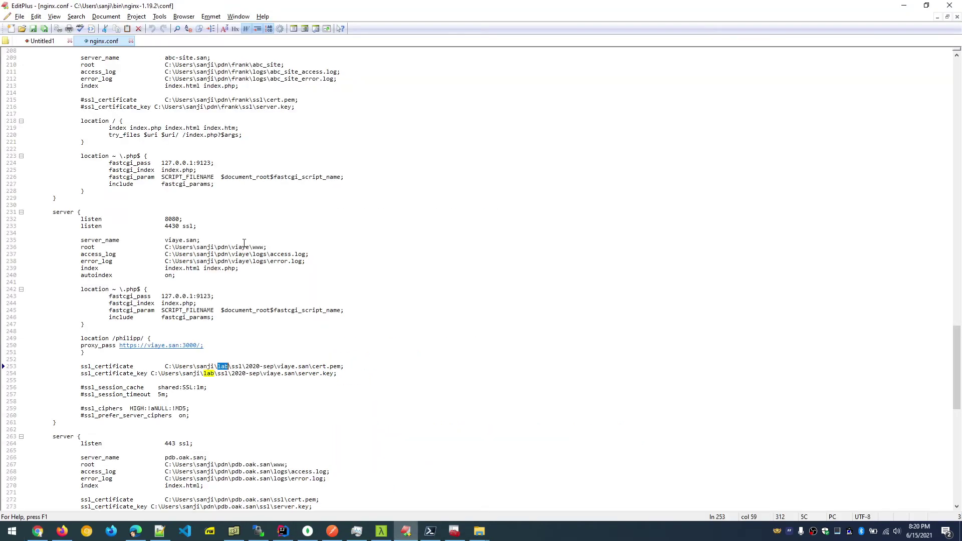
pyautogui.click(42, 40)
pyautogui.hotkey('ctrl', 'v')
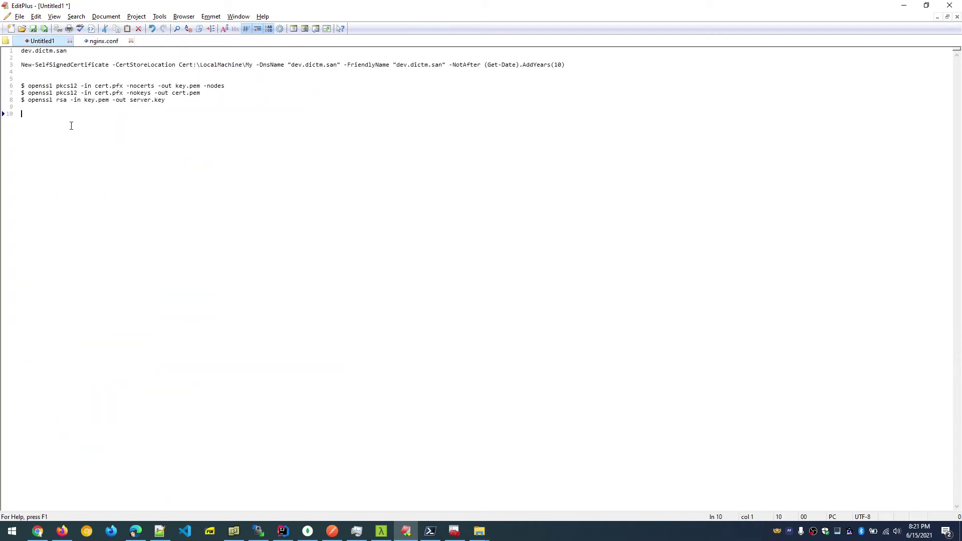
pyautogui.press('Up')
pyautogui.press('Delete')
pyautogui.press('Delete')
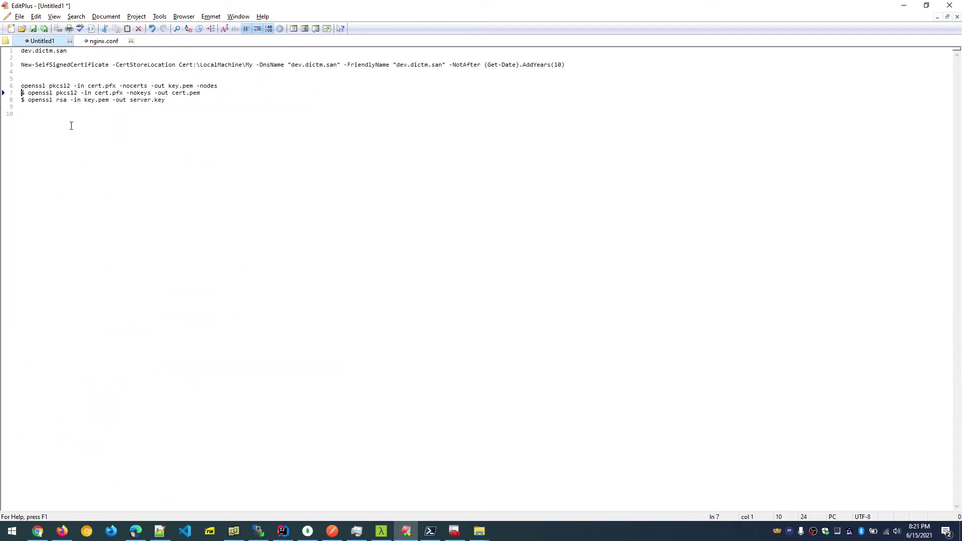
pyautogui.press('Delete')
pyautogui.press('Delete')
pyautogui.press('Delete')
pyautogui.press('Delete')
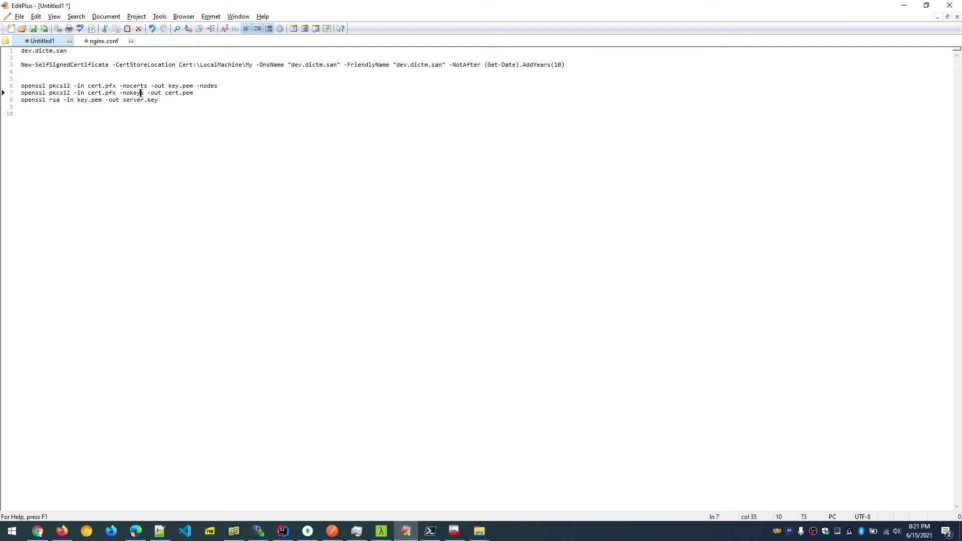
pyautogui.click(105, 100)
pyautogui.hotkey('ctrl', 'z')
pyautogui.hotkey('ctrl', 'z')
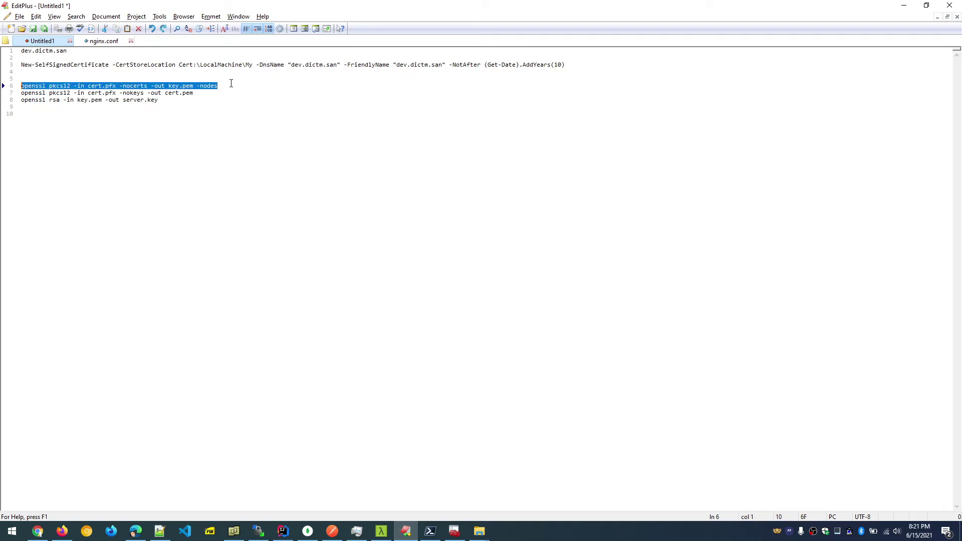
pyautogui.hotkey('shift', 'End')
pyautogui.press('super+c')
# Open Windows Terminal in the keys folder and run the first openssl command with the export password.
pyautogui.moveTo(480, 530)
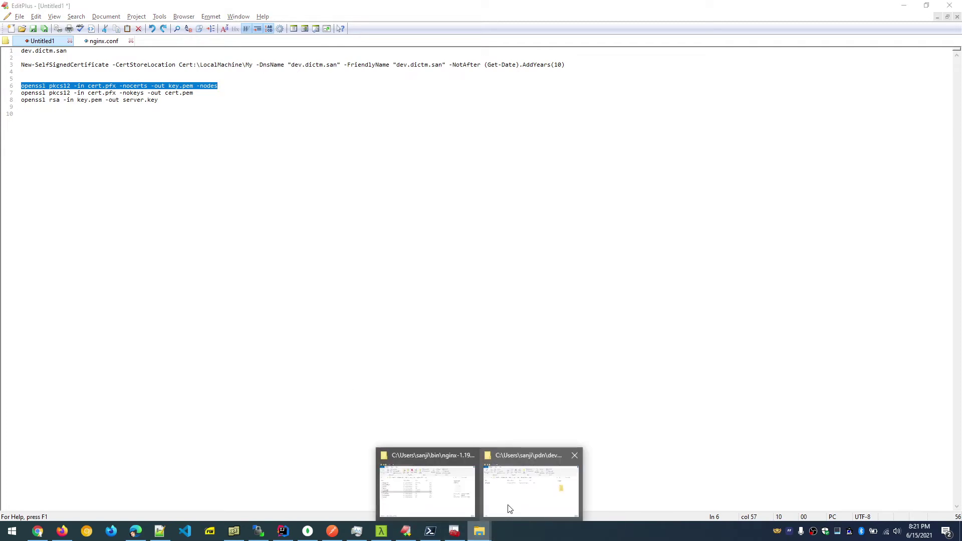
pyautogui.click(509, 506)
pyautogui.rightClick(452, 265)
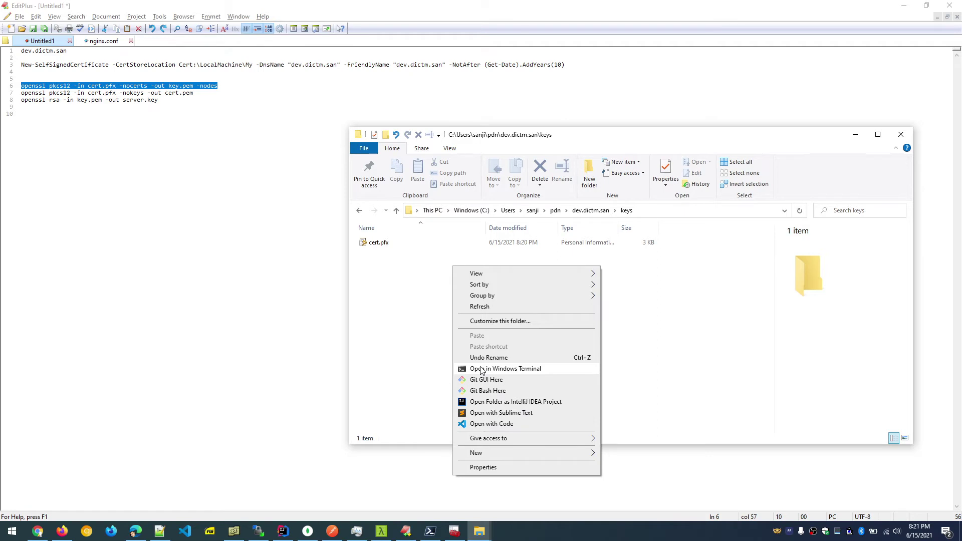
pyautogui.click(481, 370)
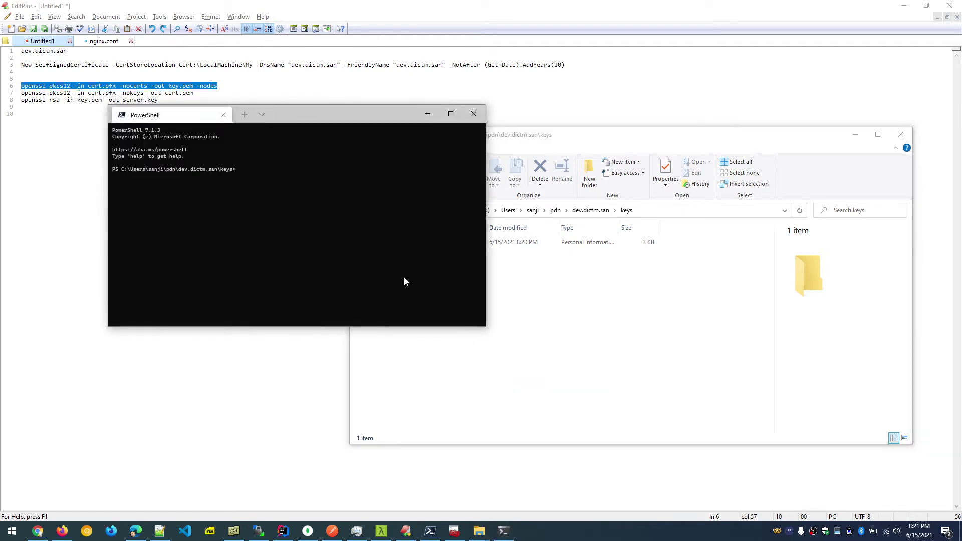
pyautogui.moveTo(307, 115); pyautogui.dragTo(336, 194)
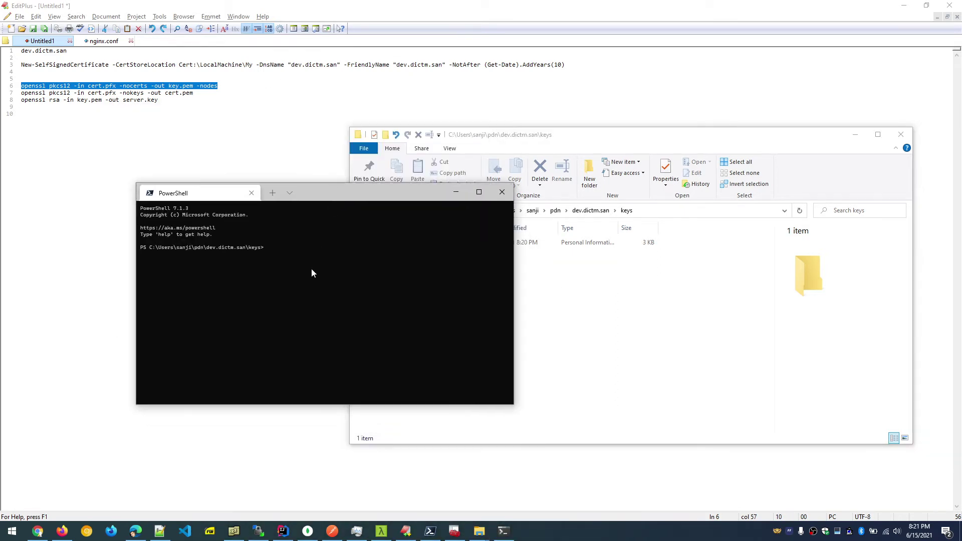
pyautogui.rightClick(311, 271)
pyautogui.press('Return')
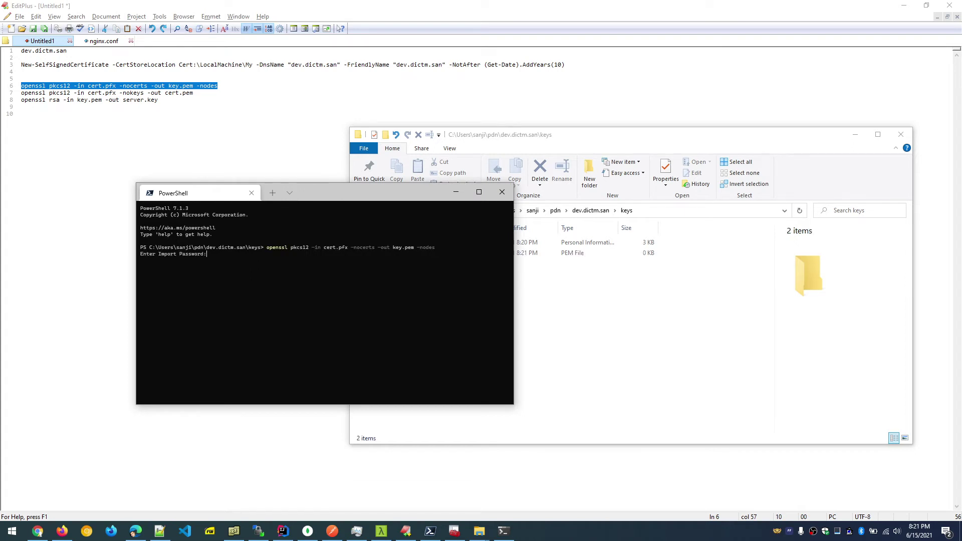
pyautogui.press('Return')
# Copy the second openssl command from the notes and run it in the terminal.
pyautogui.click(197, 93)
pyautogui.hotkey('shift', 'Home')
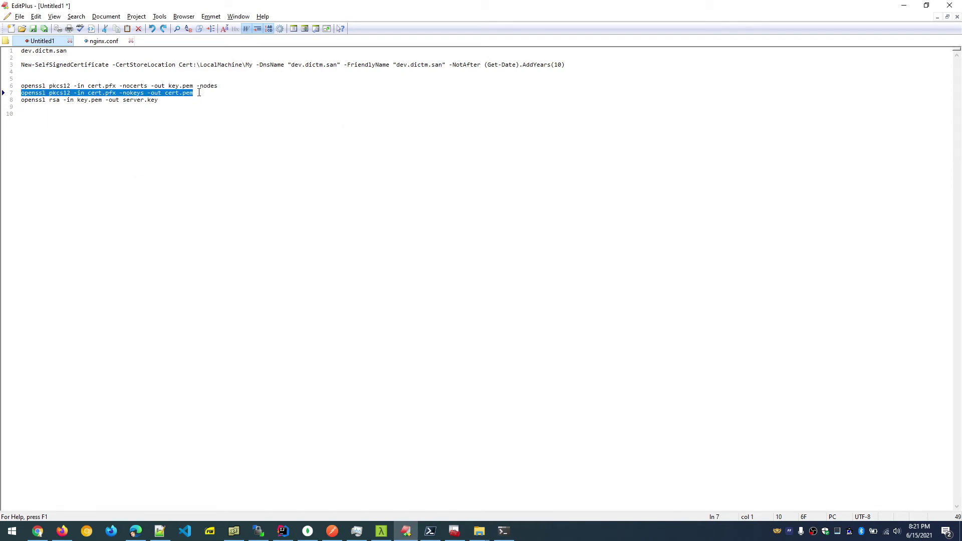
pyautogui.hotkey('ctrl', 'c')
pyautogui.hotkey('alt', 'Tab')
pyautogui.hotkey('ctrl', 'v')
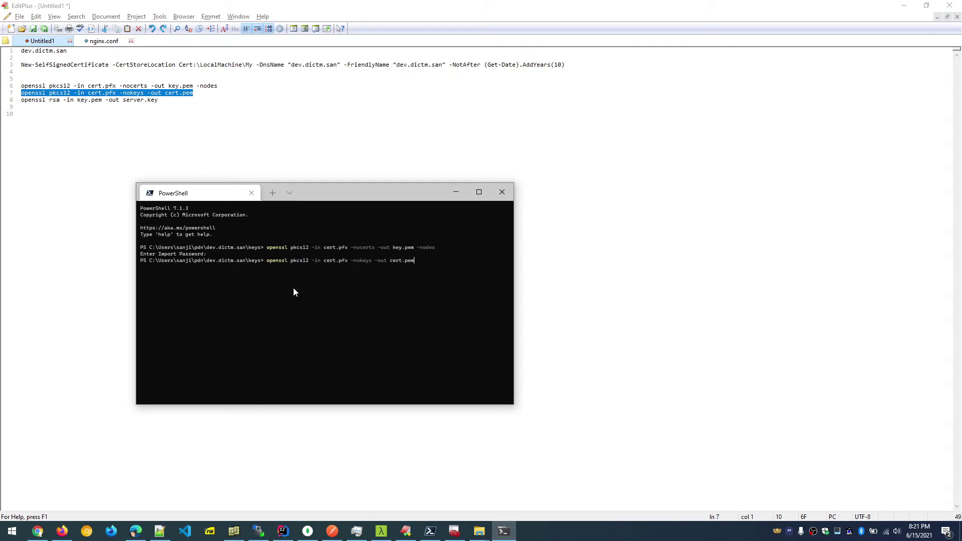
pyautogui.press('Return')
pyautogui.press('Return')
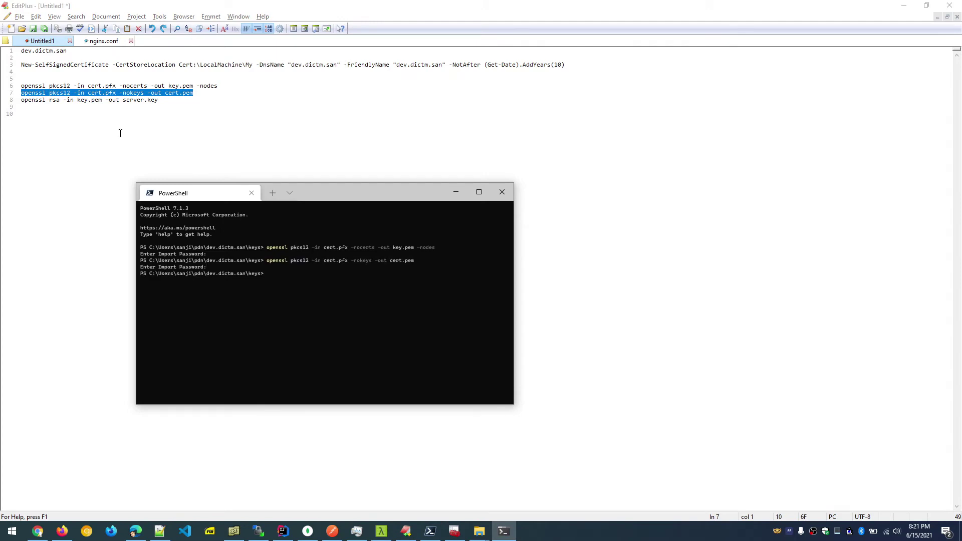
# Run the third openssl command to write server.key.
pyautogui.click(180, 98)
pyautogui.hotkey('shift', 'Home')
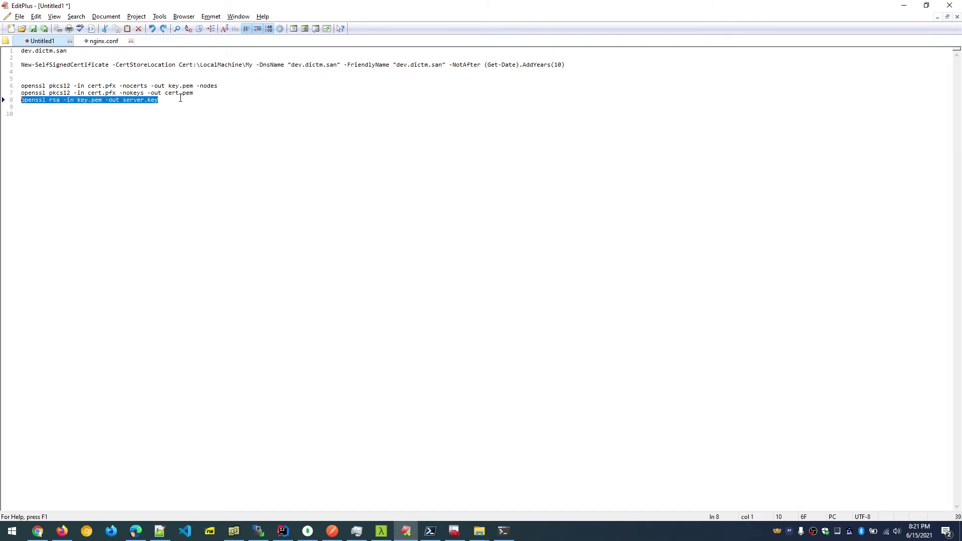
pyautogui.hotkey('alt', 'Tab')
pyautogui.press('Return')
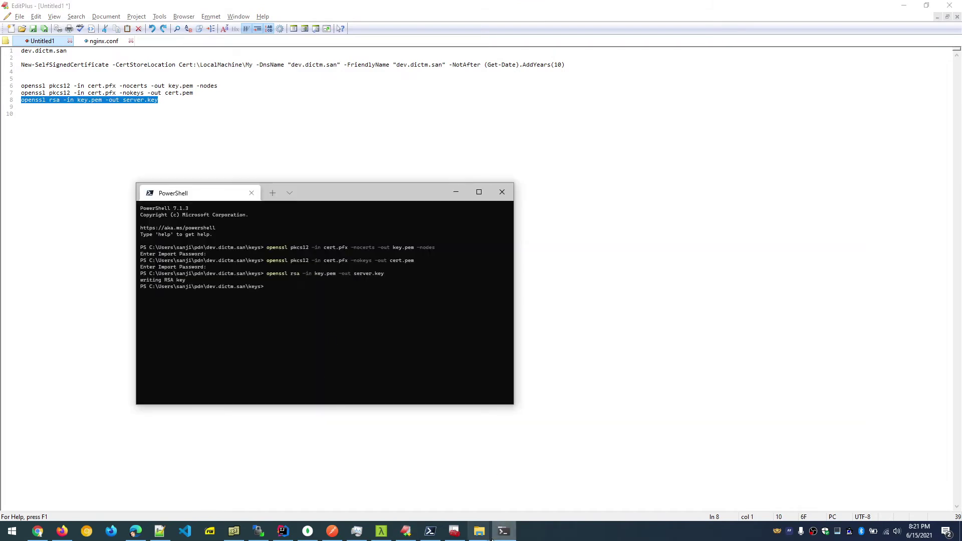
# Verify the keys folder holds cert.pfx, cert.pem, key.pem and server.key.
pyautogui.moveTo(480, 531)
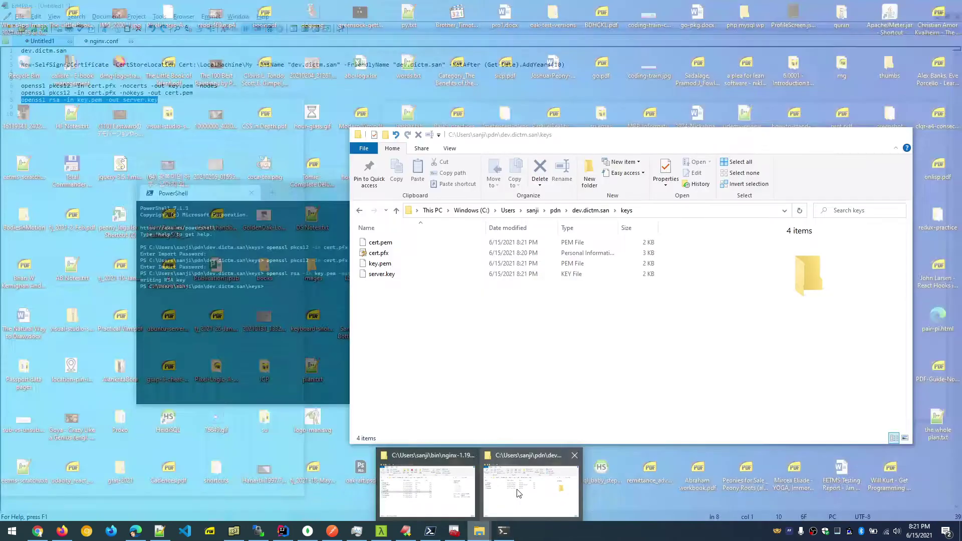
pyautogui.click(519, 494)
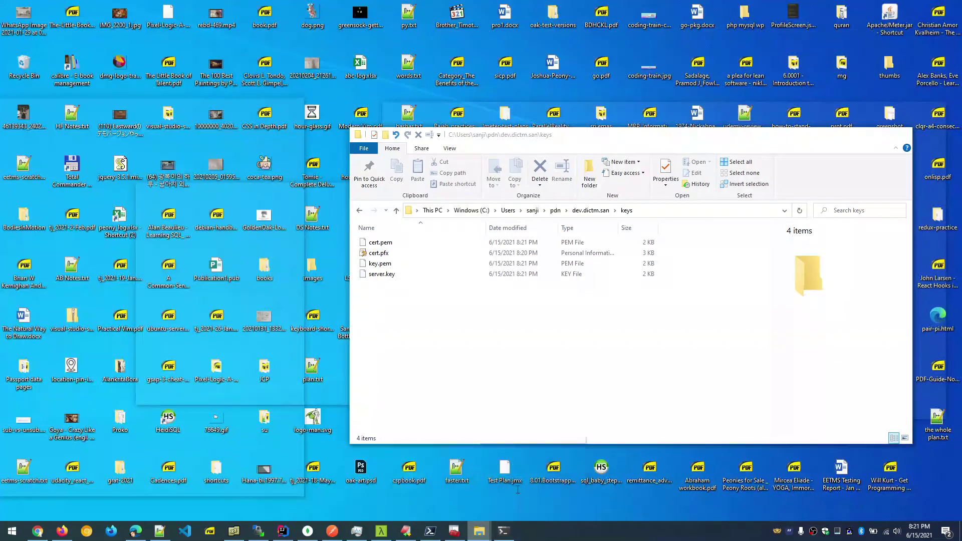
pyautogui.click(389, 255)
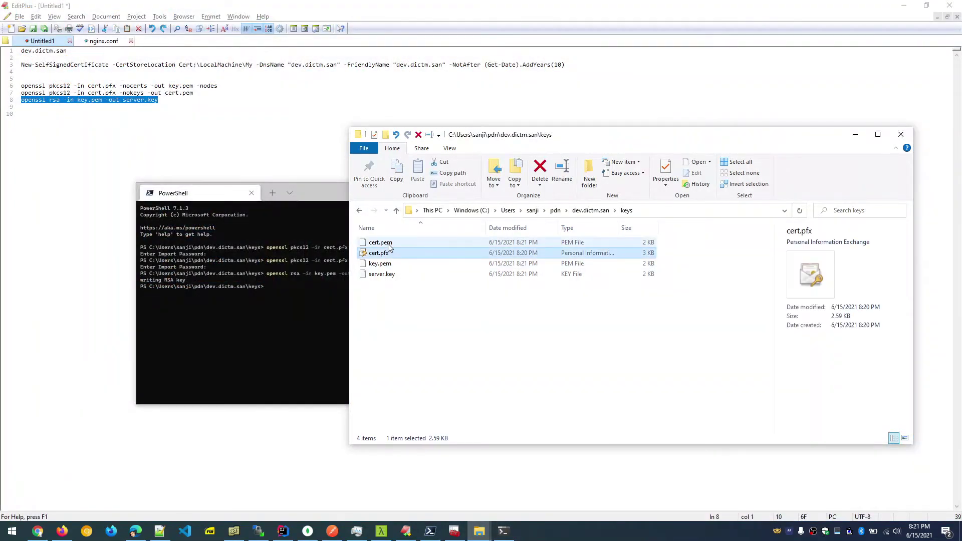
pyautogui.click(386, 243)
pyautogui.click(387, 264)
pyautogui.click(390, 275)
pyautogui.click(407, 309)
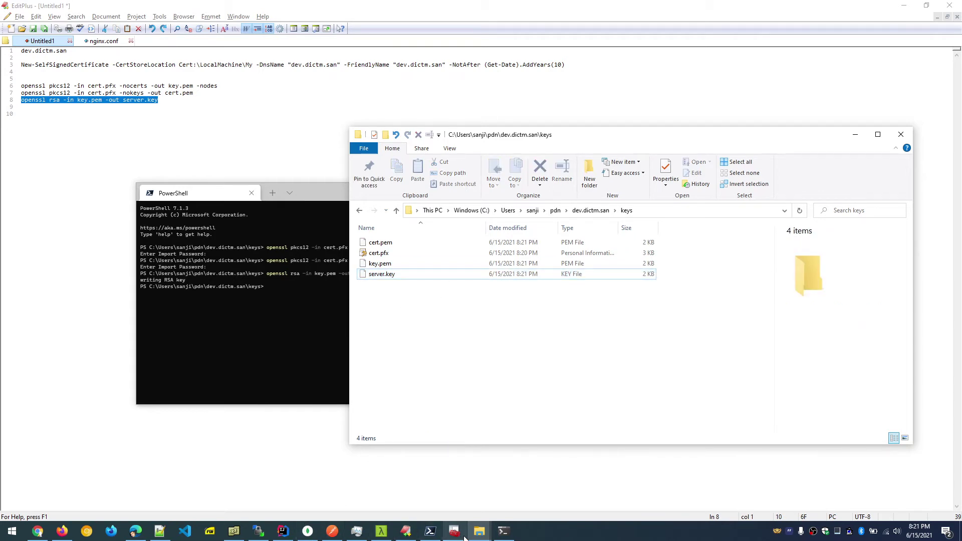
# Duplicate the pdb.oak.san server block in nginx.conf directly below the original.
pyautogui.click(101, 42)
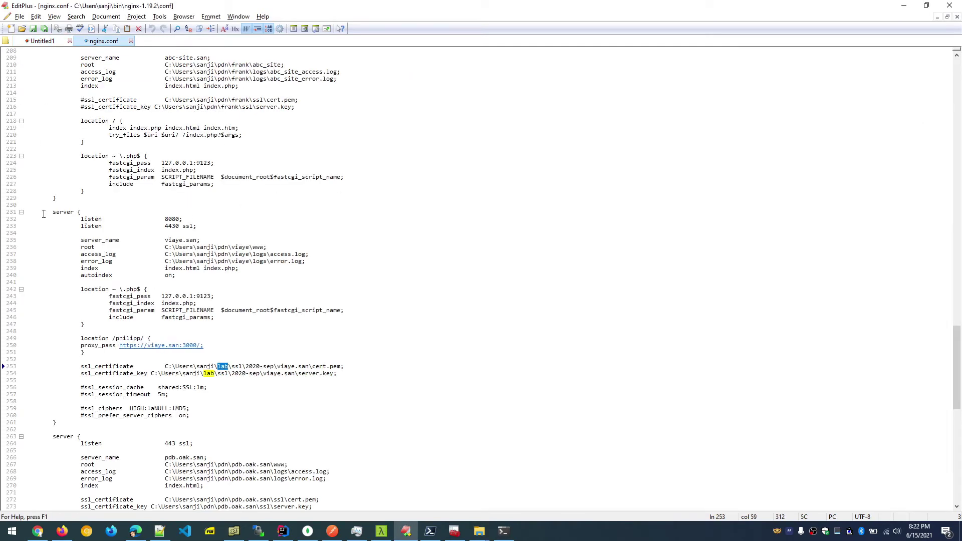
pyautogui.scroll(-9, 111, 210)
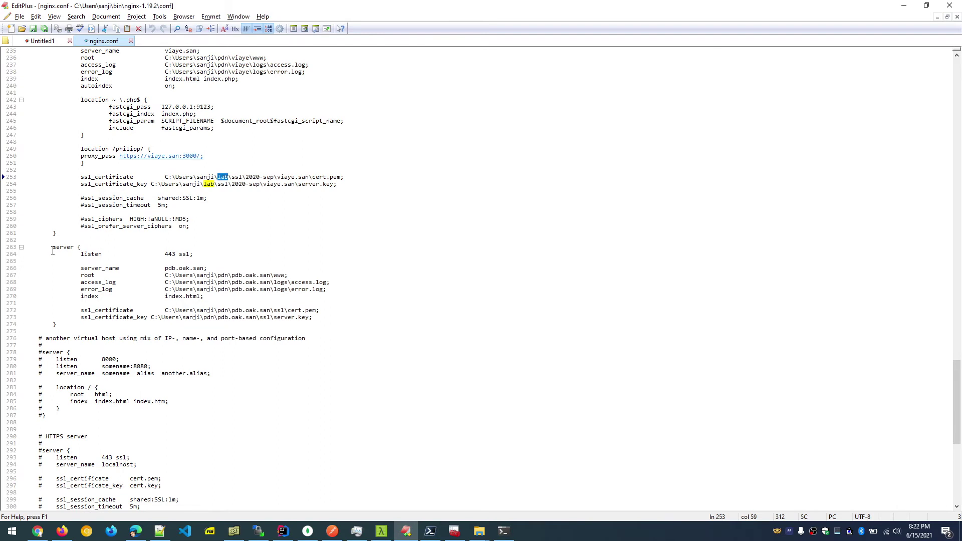
pyautogui.moveTo(52, 251); pyautogui.dragTo(65, 327)
pyautogui.hotkey('ctrl', 'c')
pyautogui.press('Right')
pyautogui.press('Return')
pyautogui.press('Return')
pyautogui.hotkey('ctrl', 'v')
pyautogui.scroll(-5, 106, 321)
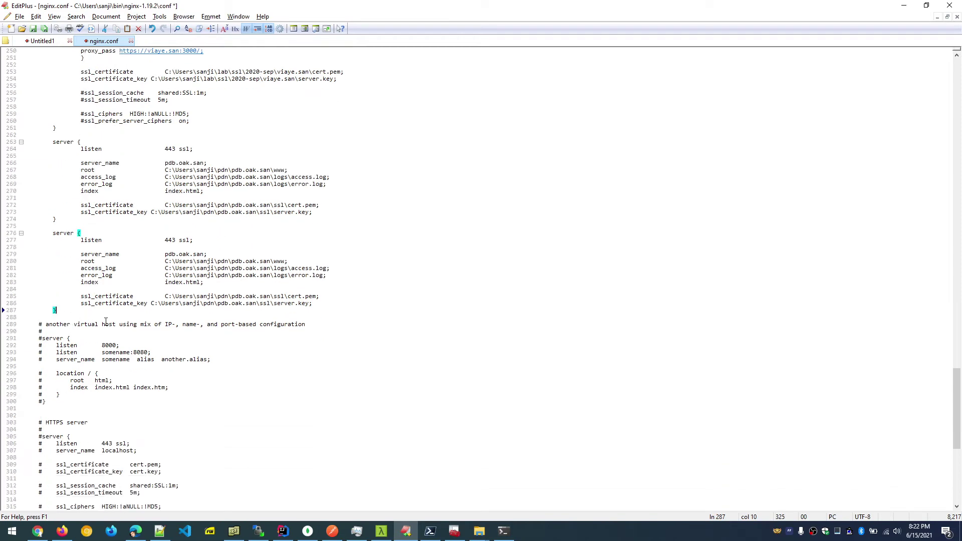
# Copy the listen 8080 line into the new block above listen 443 ssl and fix its indentation.
pyautogui.click(102, 235)
pyautogui.scroll(4, 161, 230)
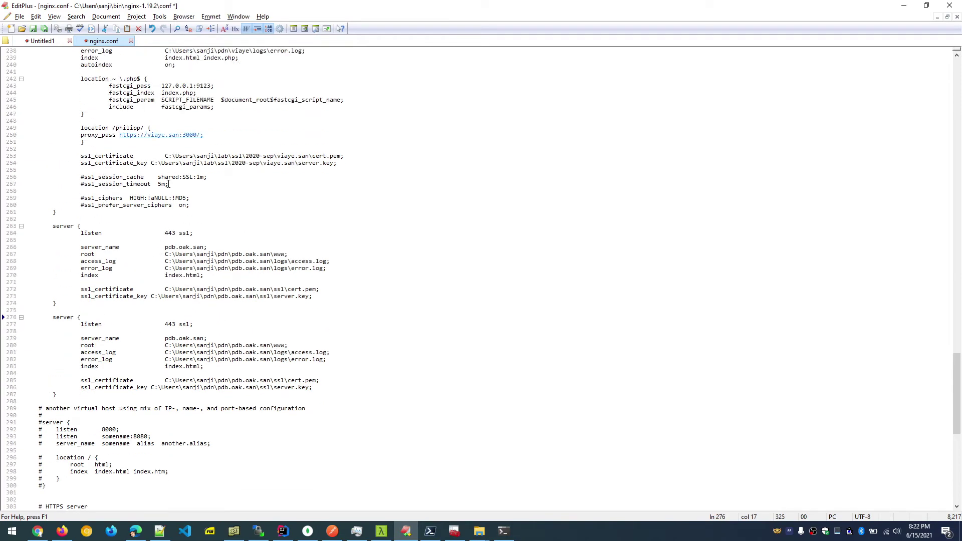
pyautogui.scroll(2, 168, 184)
pyautogui.scroll(4, 150, 170)
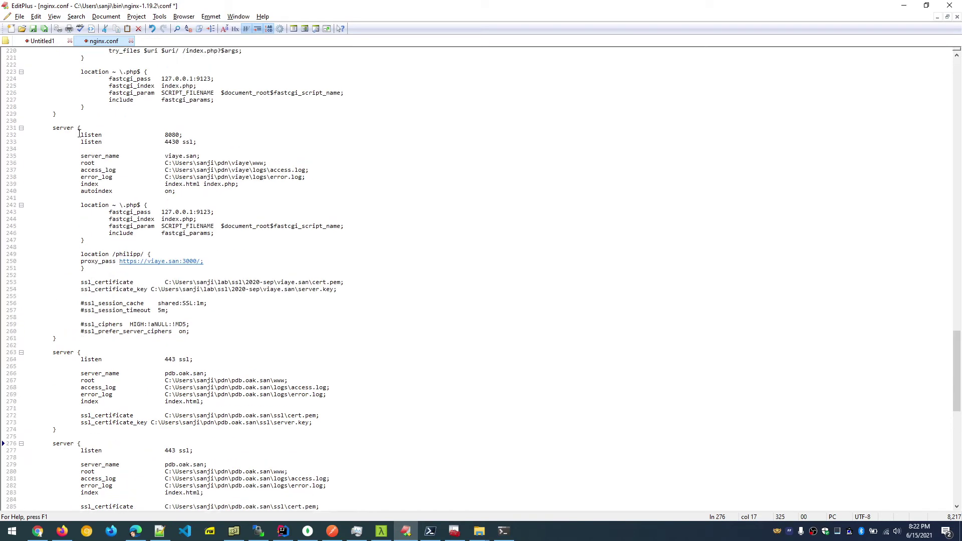
pyautogui.moveTo(79, 134); pyautogui.dragTo(211, 135)
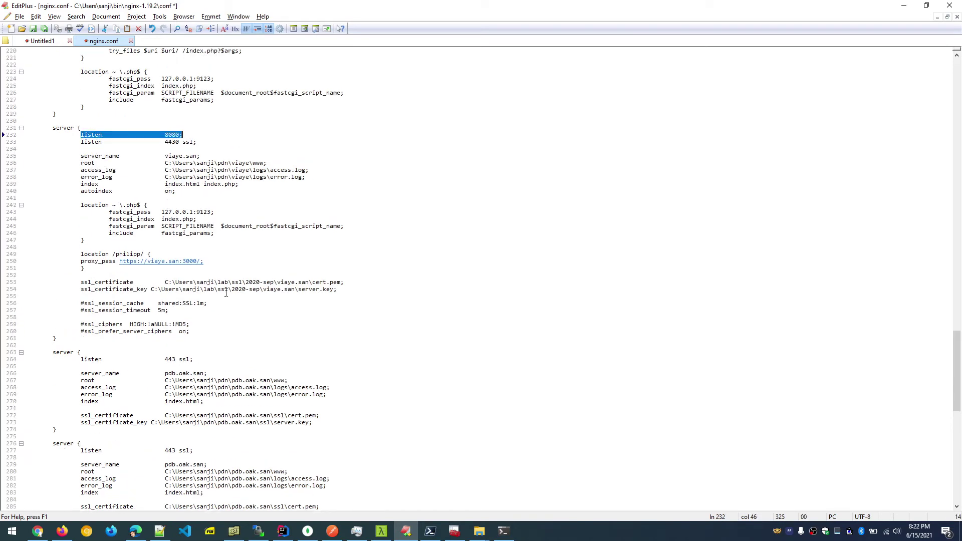
pyautogui.scroll(-7, 226, 293)
pyautogui.click(172, 297)
pyautogui.press('Return')
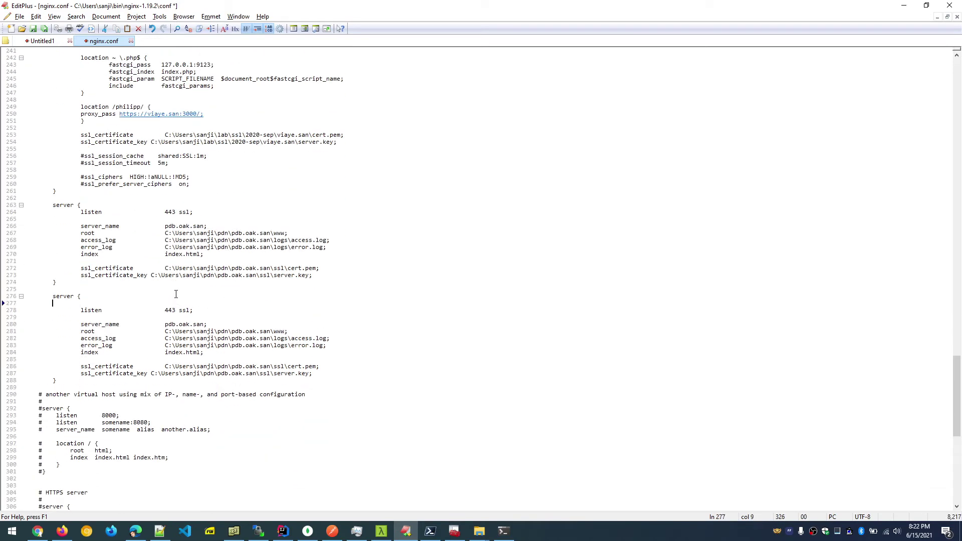
pyautogui.hotkey('ctrl', 'v')
pyautogui.click(52, 303)
pyautogui.press('Tab')
pyautogui.press('Tab')
pyautogui.press('BackSpace')
pyautogui.scroll(-2, 215, 317)
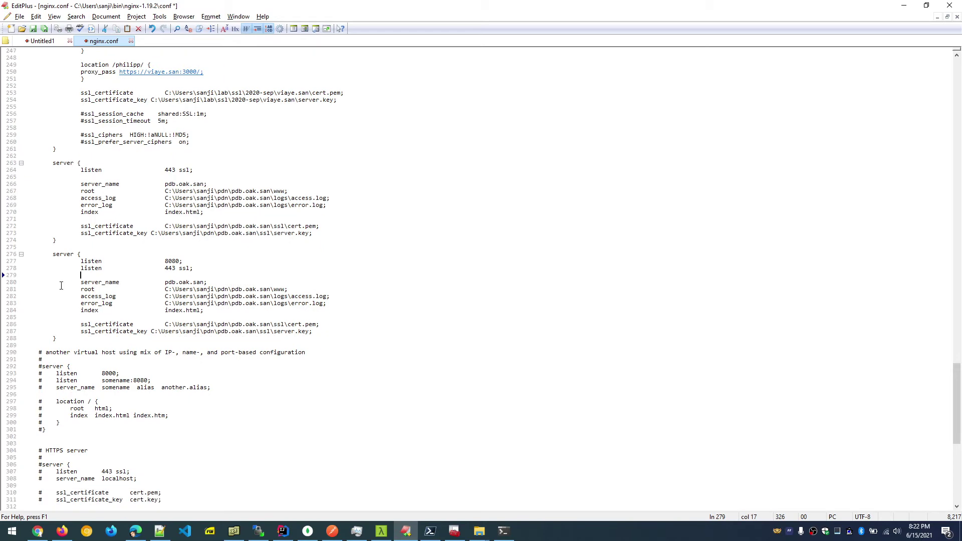
pyautogui.doubleClick(171, 282)
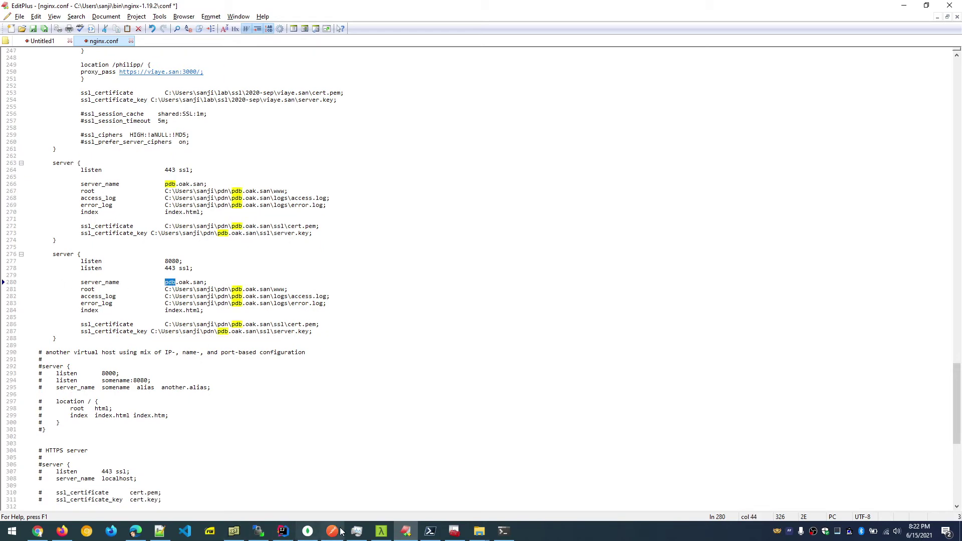
# Replace the new block's server name pdb.oak.san with dev.dictm.san from the notes.
pyautogui.click(406, 531)
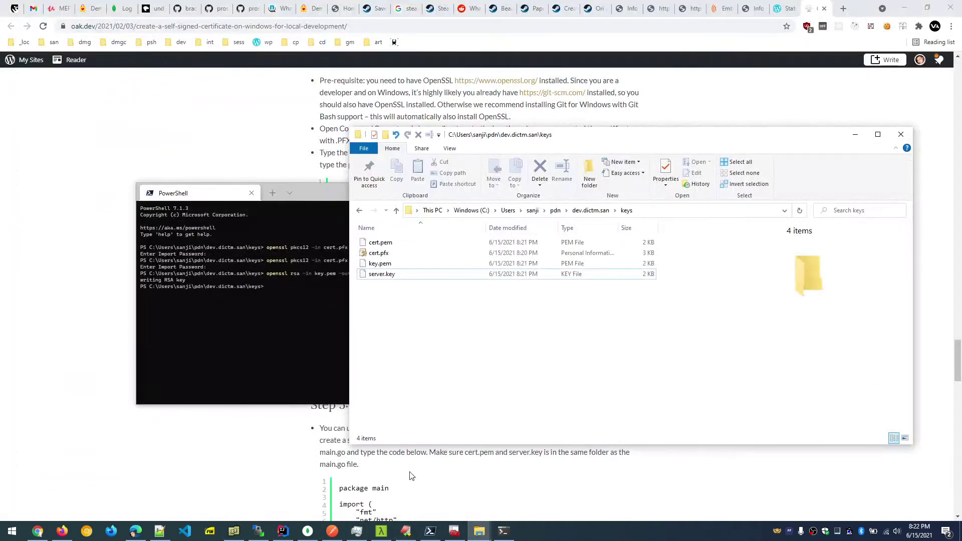
pyautogui.click(407, 532)
pyautogui.click(43, 40)
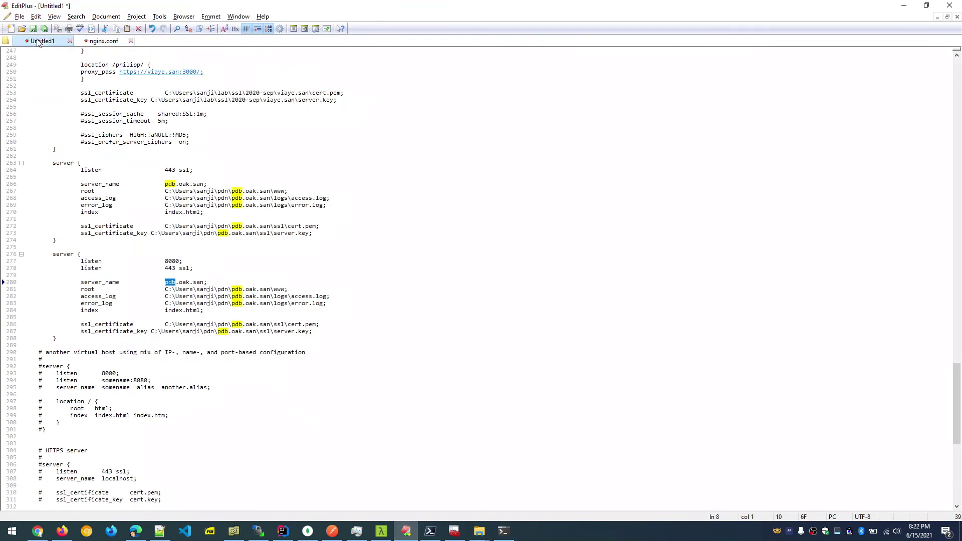
pyautogui.doubleClick(81, 54)
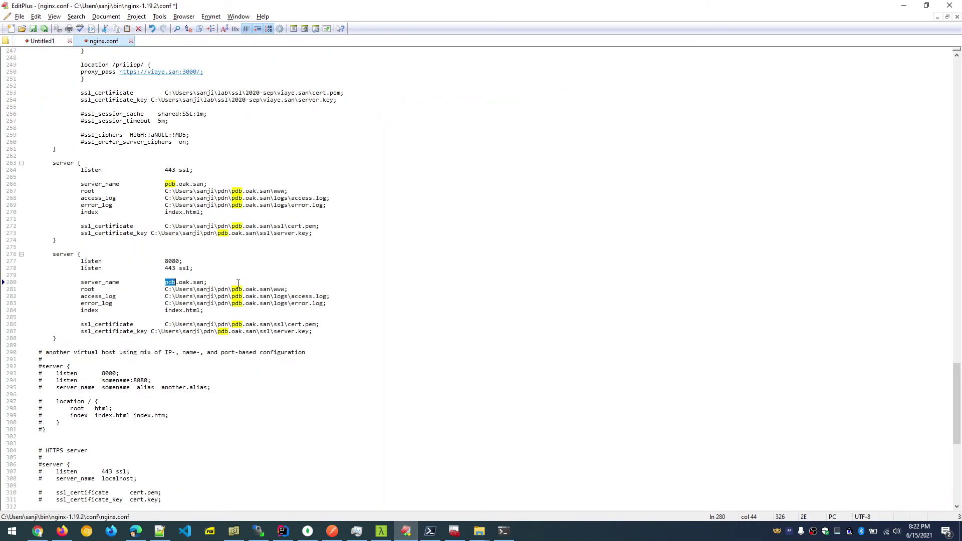
pyautogui.click(103, 41)
pyautogui.click(166, 282)
pyautogui.moveTo(166, 282); pyautogui.dragTo(205, 283)
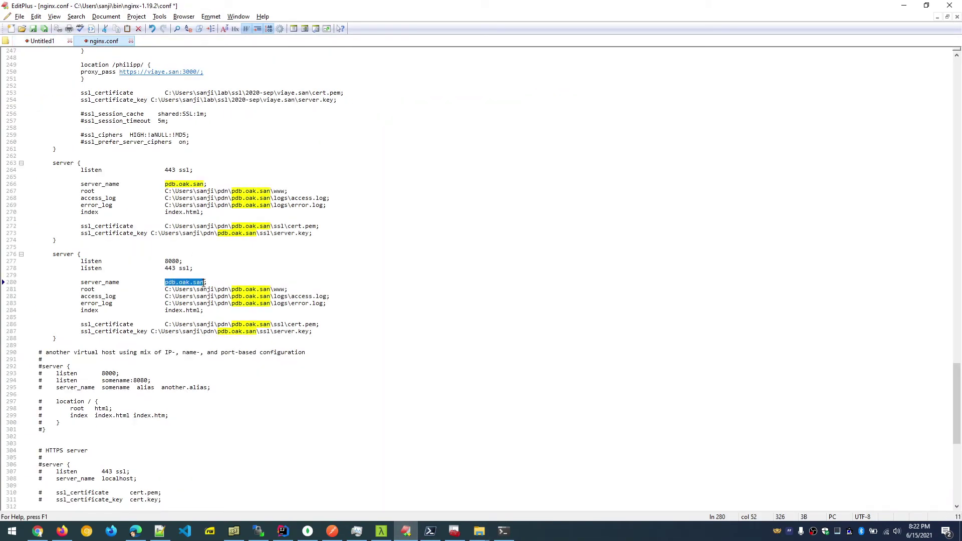
pyautogui.hotkey('ctrl', 'v')
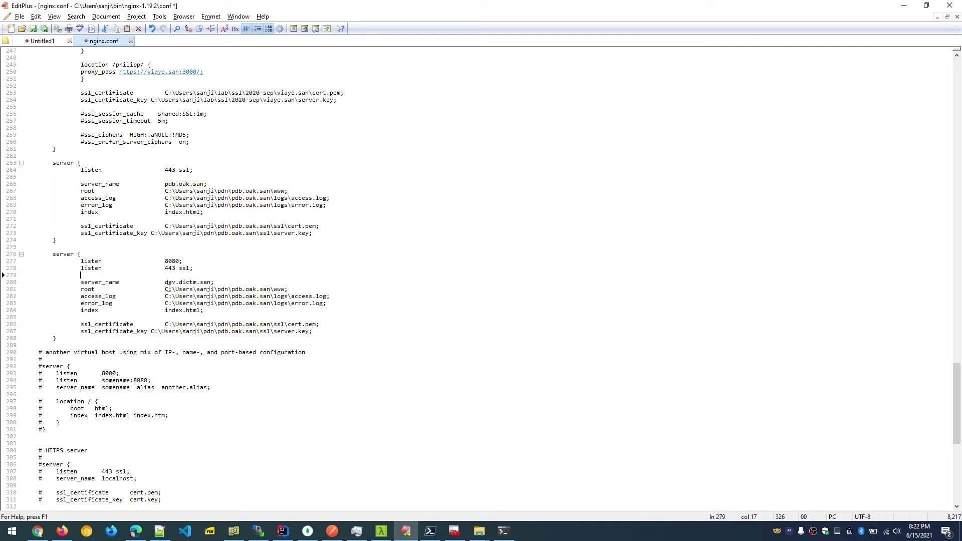
# Point the root path at the dev.dictm.san www folder copied from Explorer.
pyautogui.click(281, 289)
pyautogui.moveTo(479, 531)
pyautogui.click(505, 496)
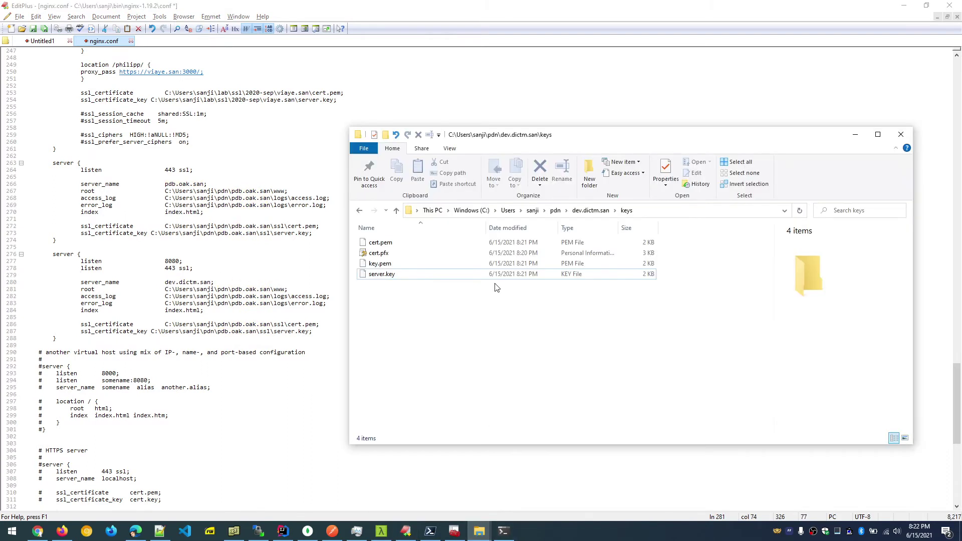
pyautogui.click(590, 210)
pyautogui.doubleClick(393, 264)
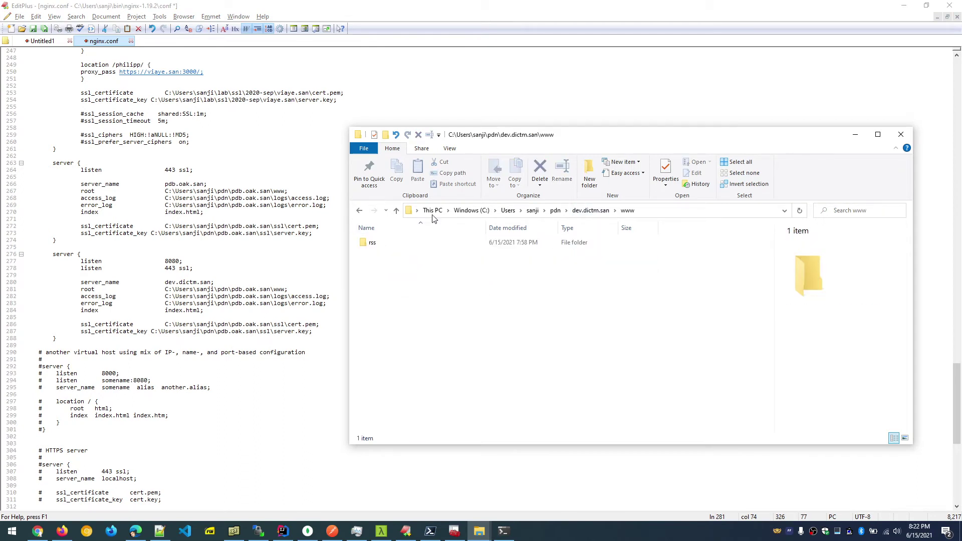
pyautogui.click(666, 211)
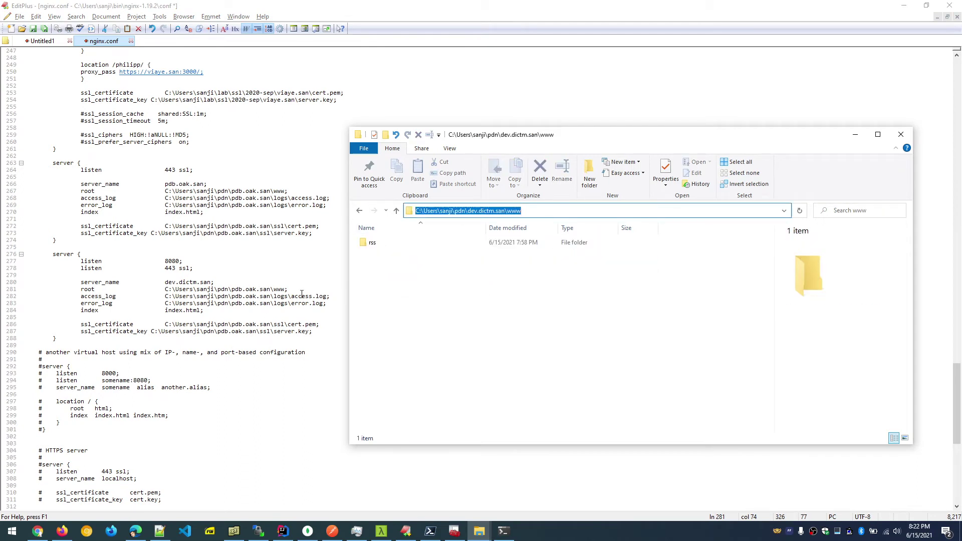
pyautogui.click(213, 296)
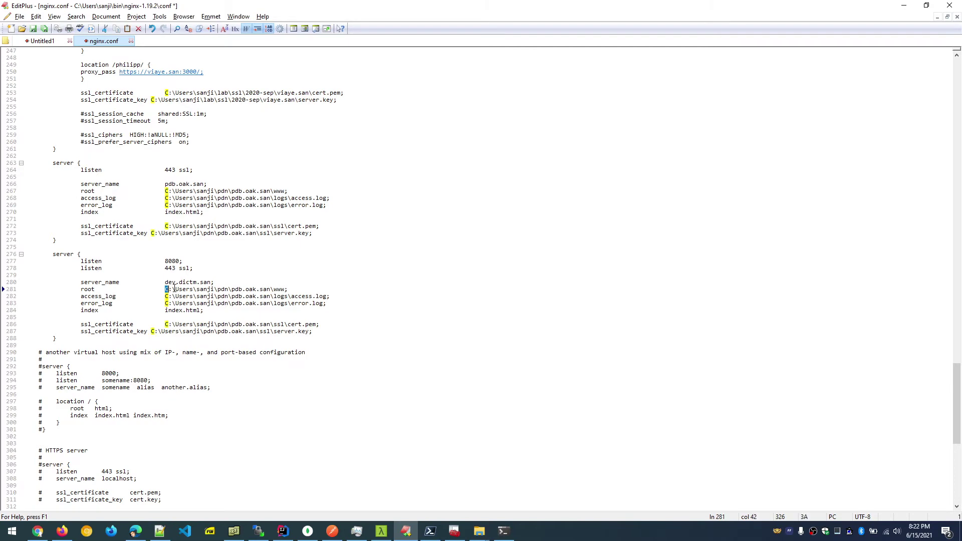
pyautogui.moveTo(166, 289); pyautogui.dragTo(284, 289)
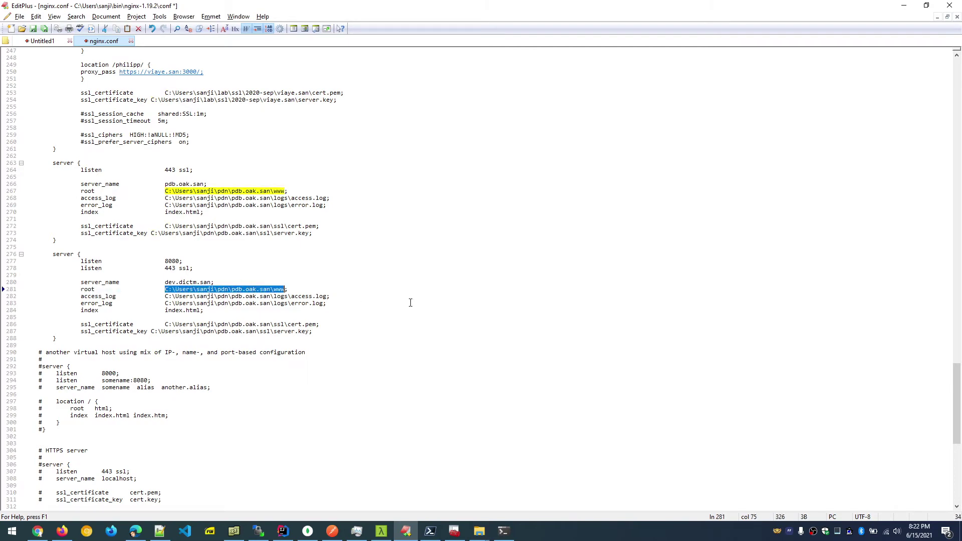
pyautogui.hotkey('ctrl', 'v')
# Rename the dev.dictm.san log folder to logs.
pyautogui.hotkey('alt', 'Tab')
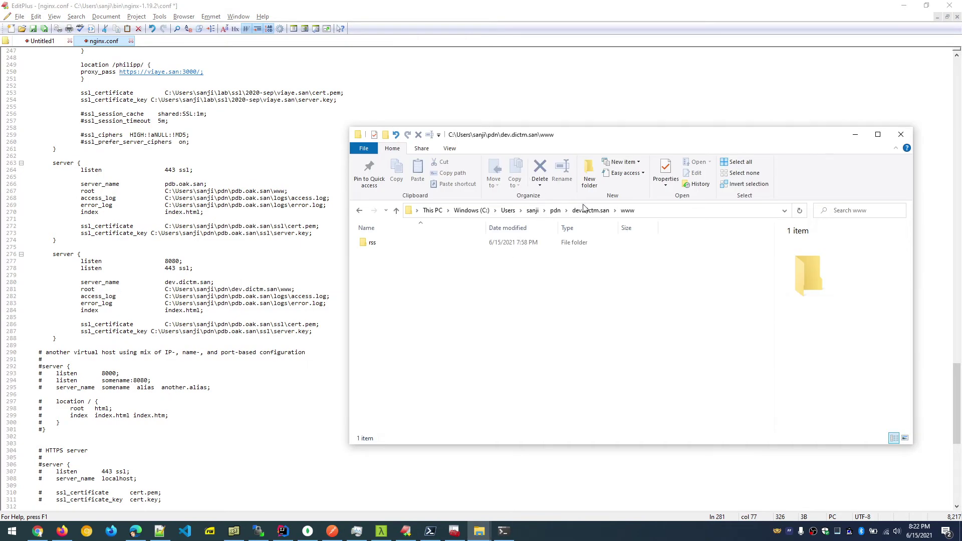
pyautogui.click(590, 210)
pyautogui.click(413, 254)
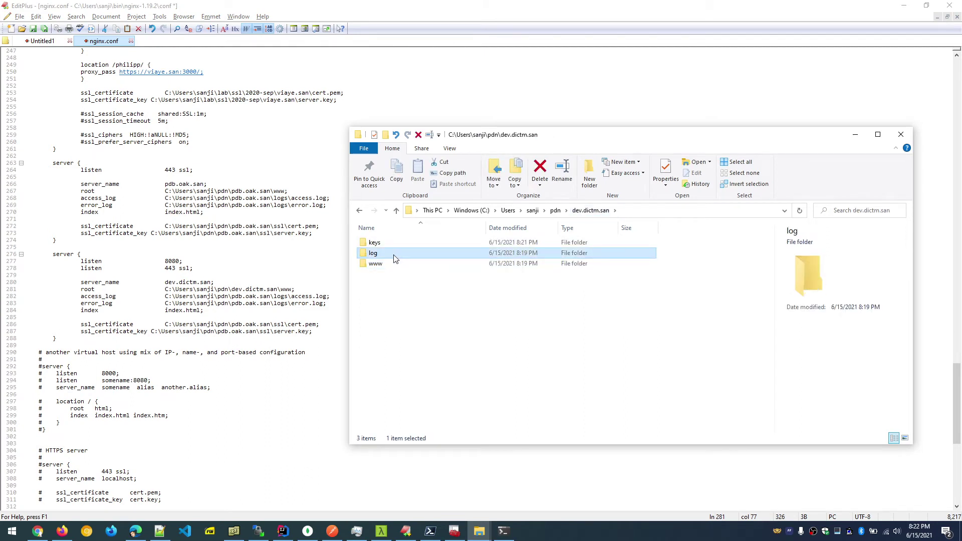
pyautogui.click(382, 253)
pyautogui.click(382, 253)
pyautogui.write('s')
pyautogui.press('Return')
# Point the access log and error log paths at the dev.dictm.san logs folder.
pyautogui.doubleClick(414, 257)
pyautogui.click(672, 207)
pyautogui.hotkey('ctrl', 'c')
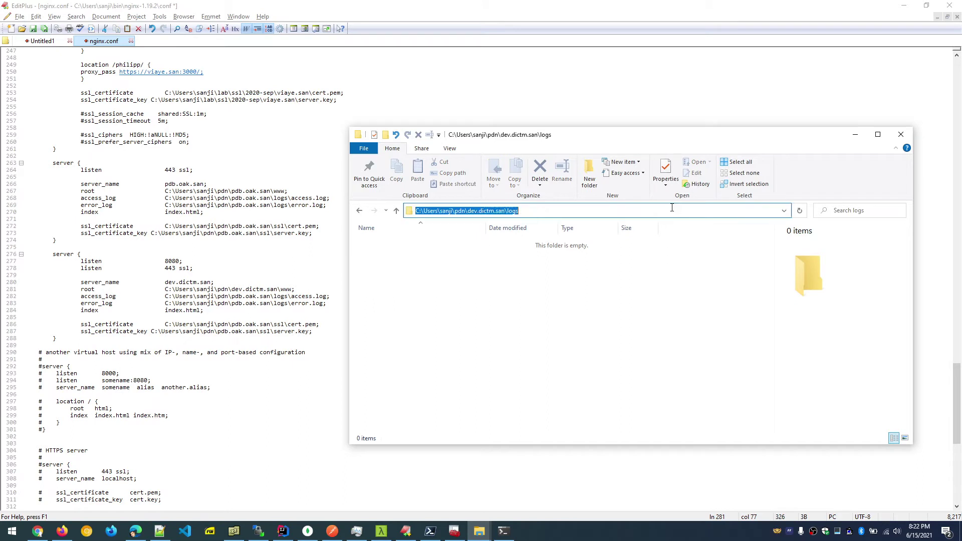
pyautogui.click(207, 290)
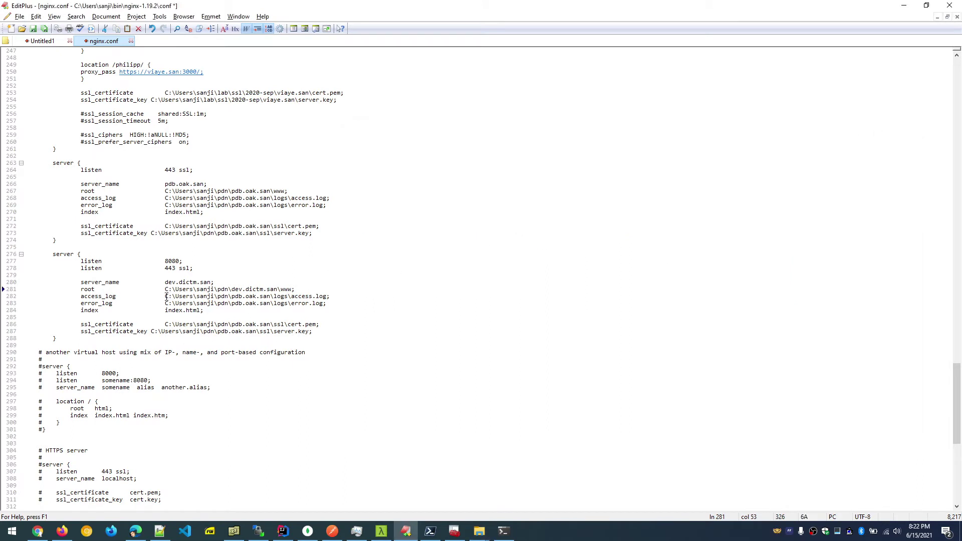
pyautogui.moveTo(166, 296); pyautogui.dragTo(288, 296)
pyautogui.hotkey('ctrl', 'v')
pyautogui.moveTo(165, 304); pyautogui.dragTo(288, 303)
pyautogui.hotkey('ctrl', 'v')
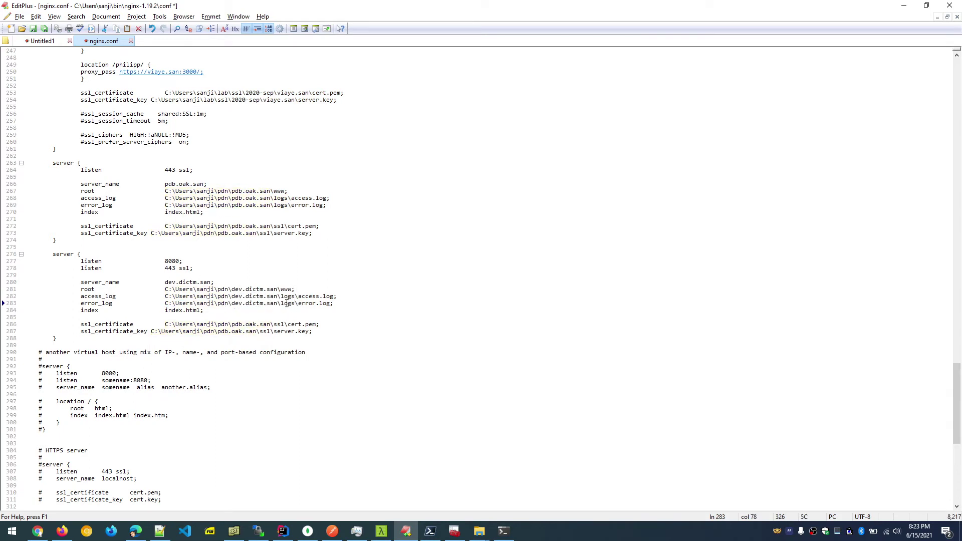
# Point the SSL certificate and certificate key paths at the dev.dictm.san keys folder.
pyautogui.click(183, 310)
pyautogui.click(165, 324)
pyautogui.press('Tab')
pyautogui.hotkey('alt', 'Tab')
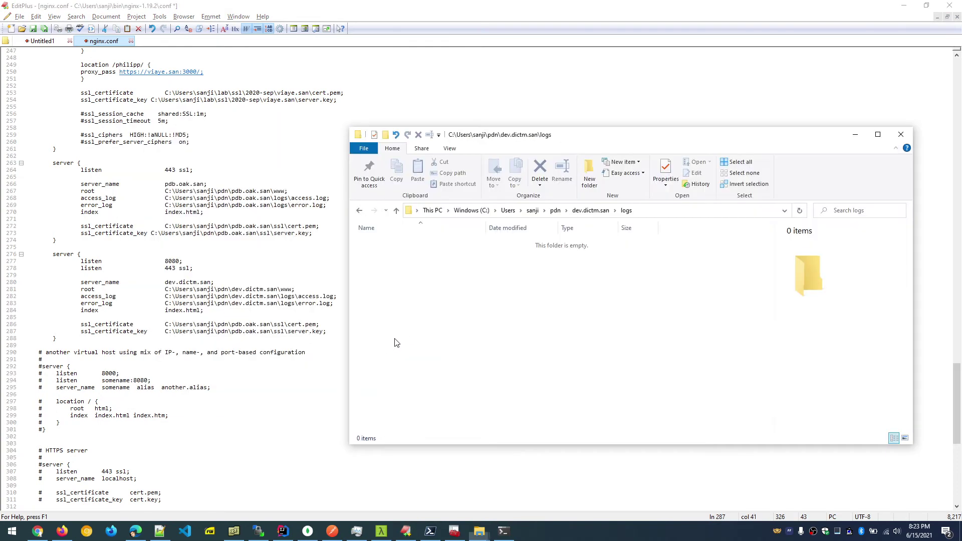
pyautogui.click(586, 211)
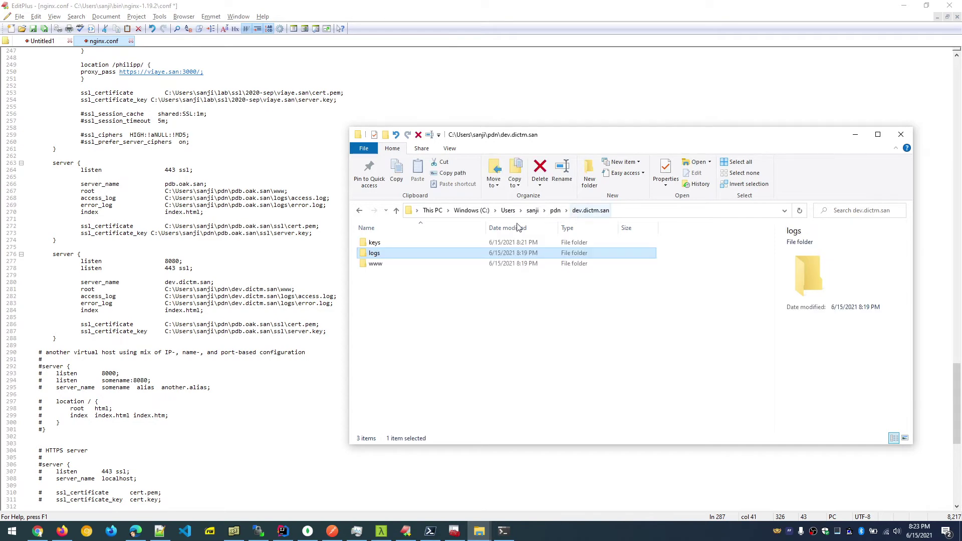
pyautogui.doubleClick(399, 244)
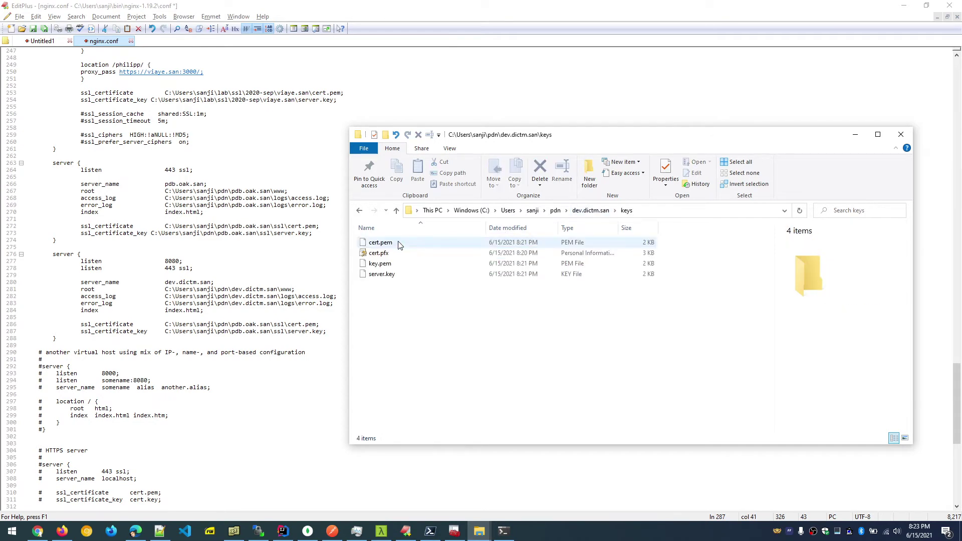
pyautogui.click(667, 215)
pyautogui.hotkey('ctrl', 'c')
pyautogui.press('super+Tab')
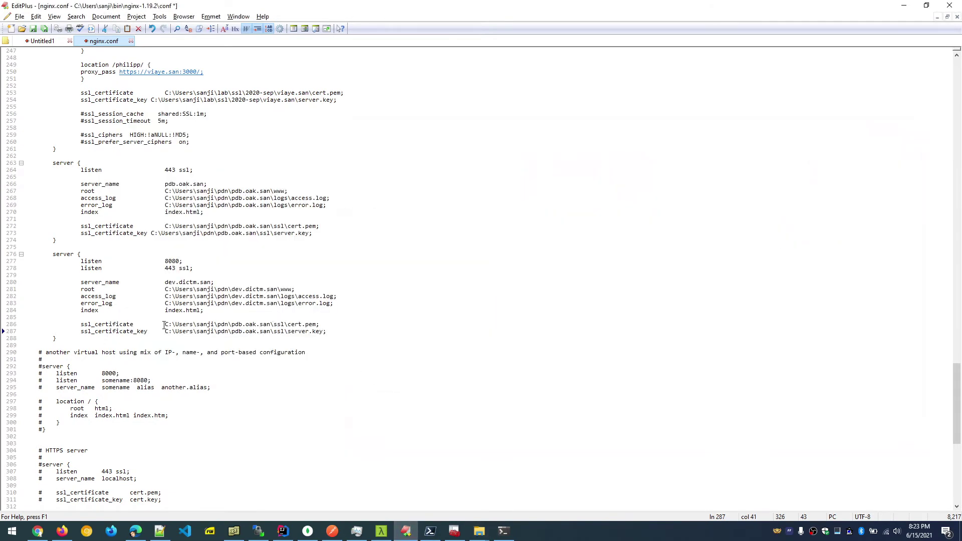
pyautogui.moveTo(164, 324); pyautogui.dragTo(288, 325)
pyautogui.write('C:\\Users\\sanji\\pdn\\dev.dictm.san\\keys\\')
pyautogui.moveTo(165, 331); pyautogui.dragTo(285, 332)
pyautogui.hotkey('ctrl', 'v')
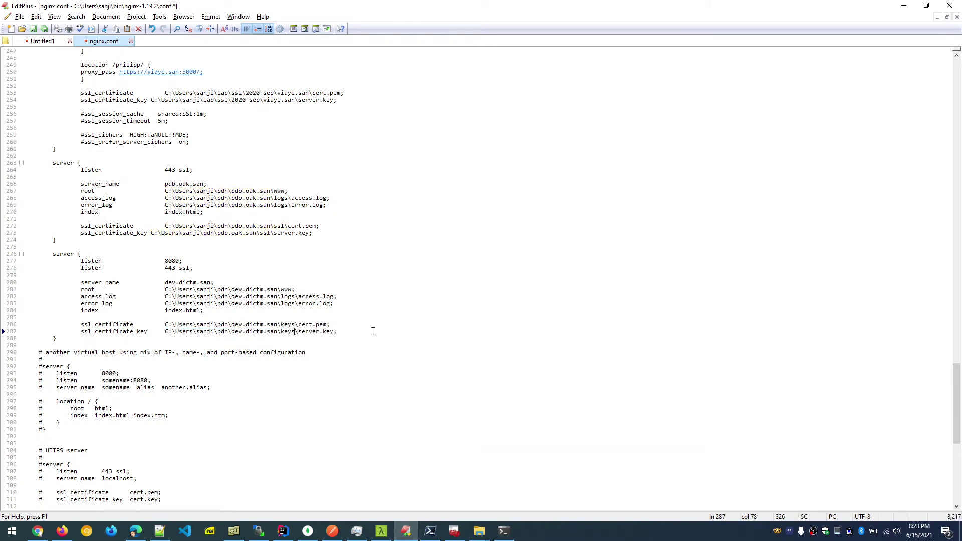
# Check the certificate file names in the keys folder and finish the server block.
pyautogui.hotkey('alt', 'Tab')
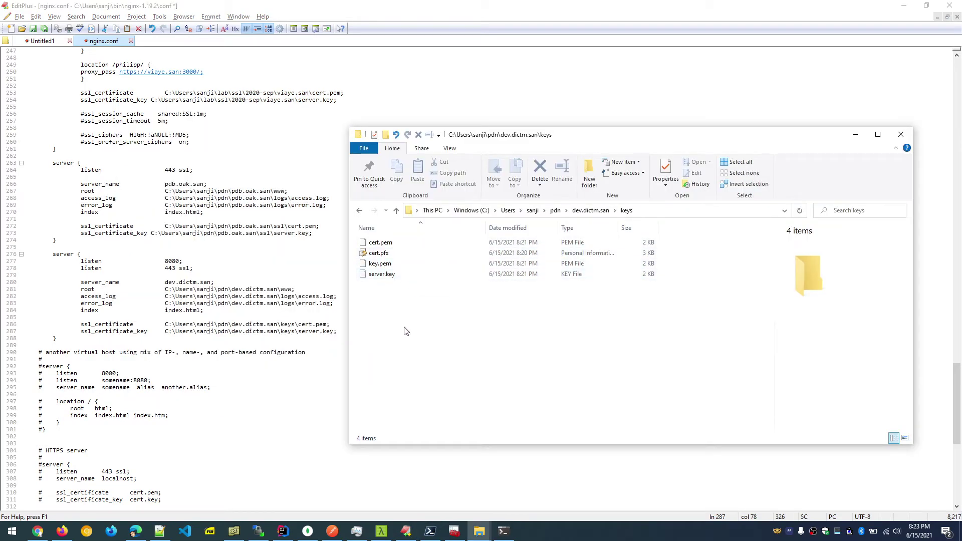
pyautogui.hotkey('alt', 'Tab')
pyautogui.click(80, 340)
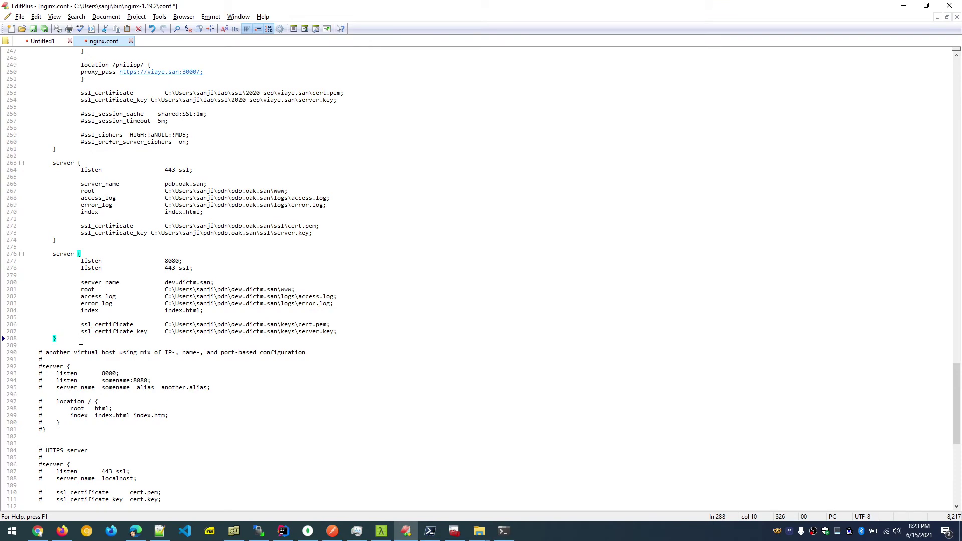
pyautogui.click(381, 531)
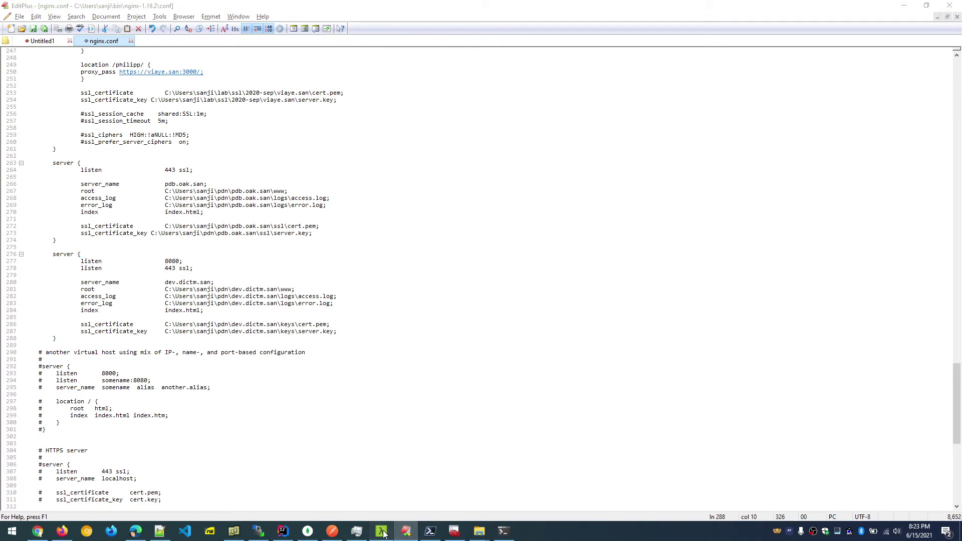
# Stage nginx.exe -s restart at Cmder's nginx-1.19.2 prompt, then switch to Chrome.
pyautogui.click(111, 496)
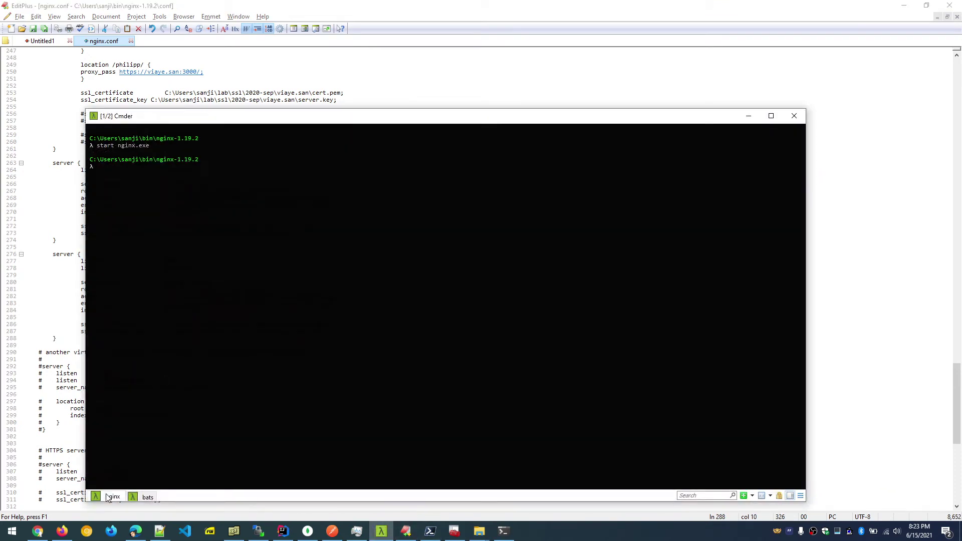
pyautogui.write('nginx.exe -s restart')
pyautogui.click(85, 534)
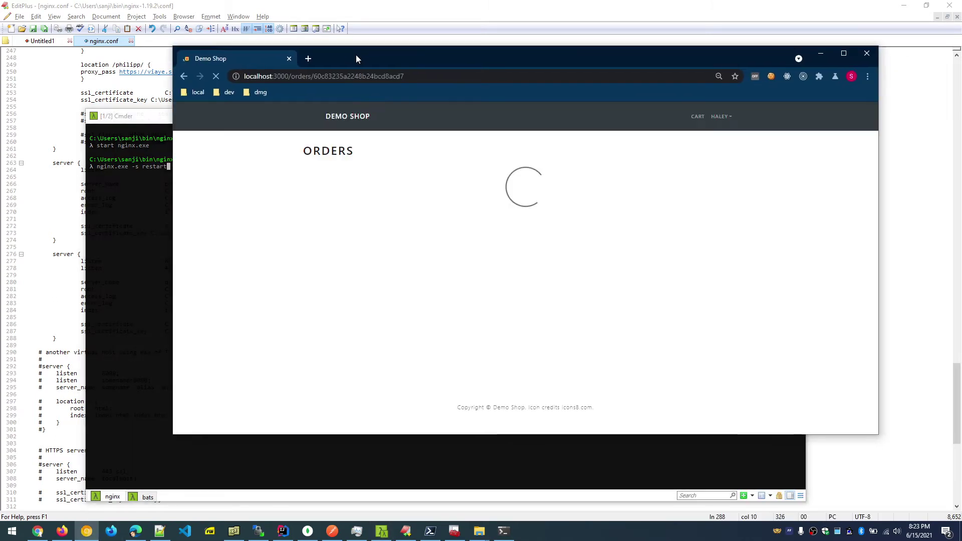
# Replace the Demo Shop tab with a new tab loading dev.dictm.san:8080.
pyautogui.click(308, 59)
pyautogui.click(289, 59)
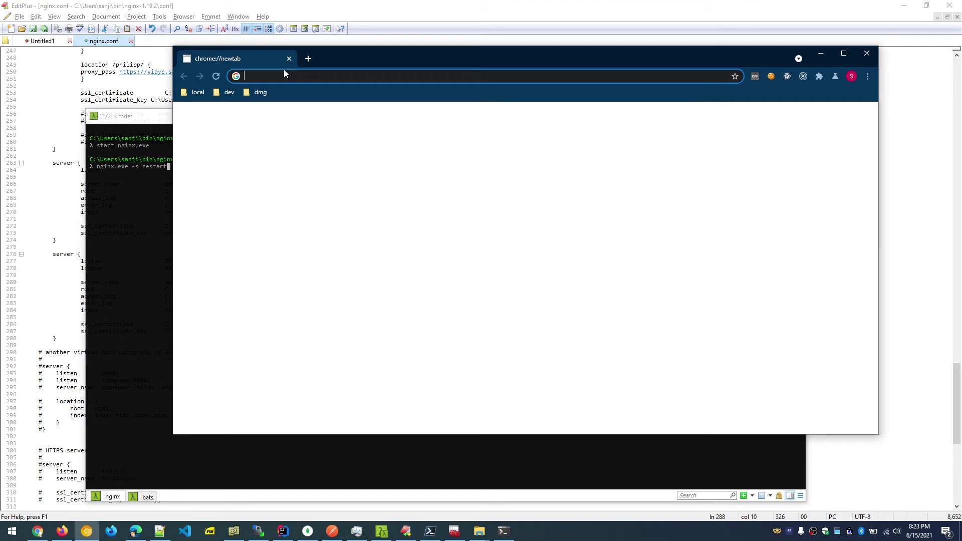
pyautogui.write('dev')
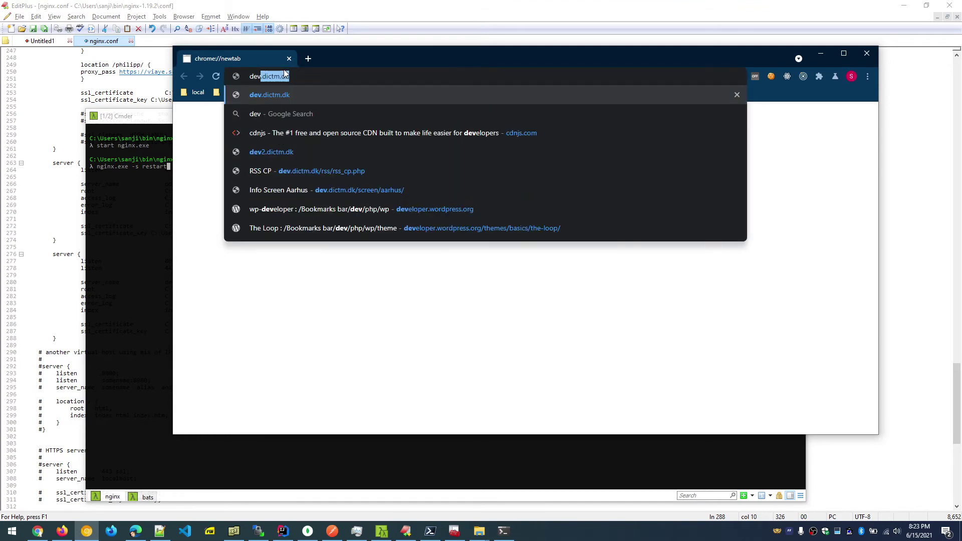
pyautogui.write('.dictm.d')
pyautogui.press('BackSpace')
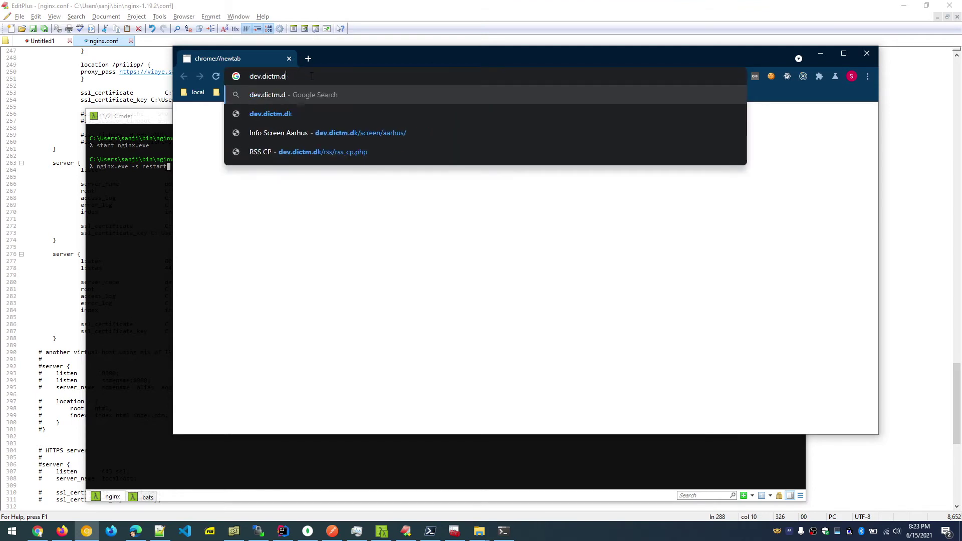
pyautogui.press('BackSpace')
pyautogui.write('san')
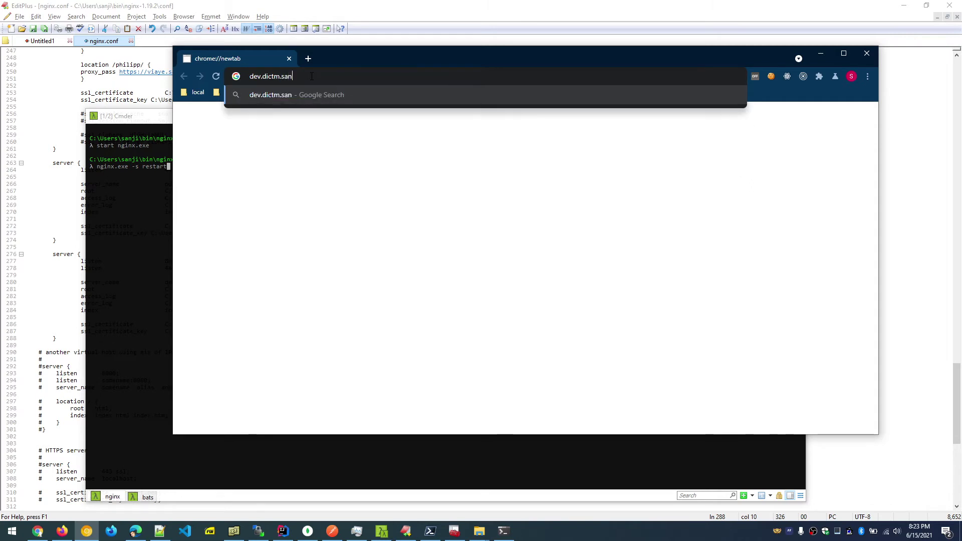
pyautogui.write(':8080')
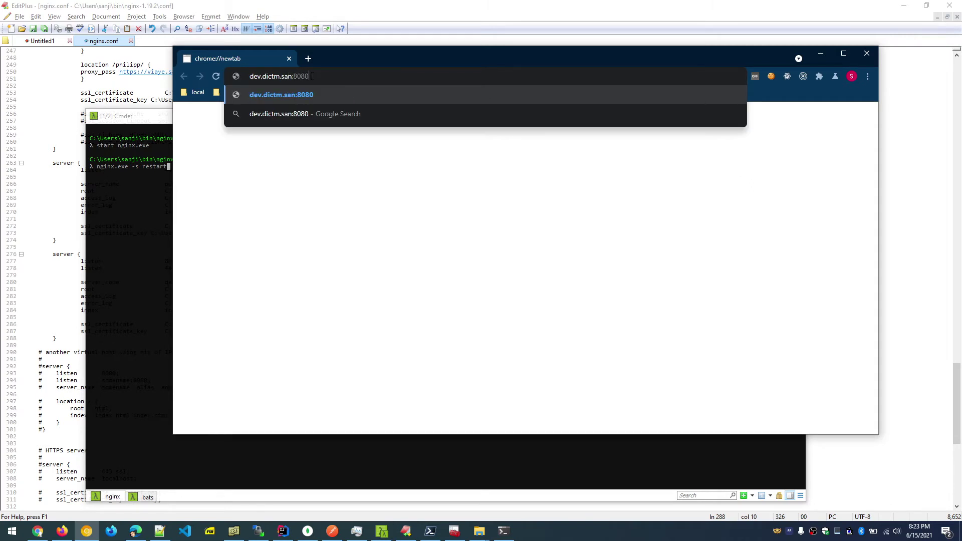
pyautogui.press('Return')
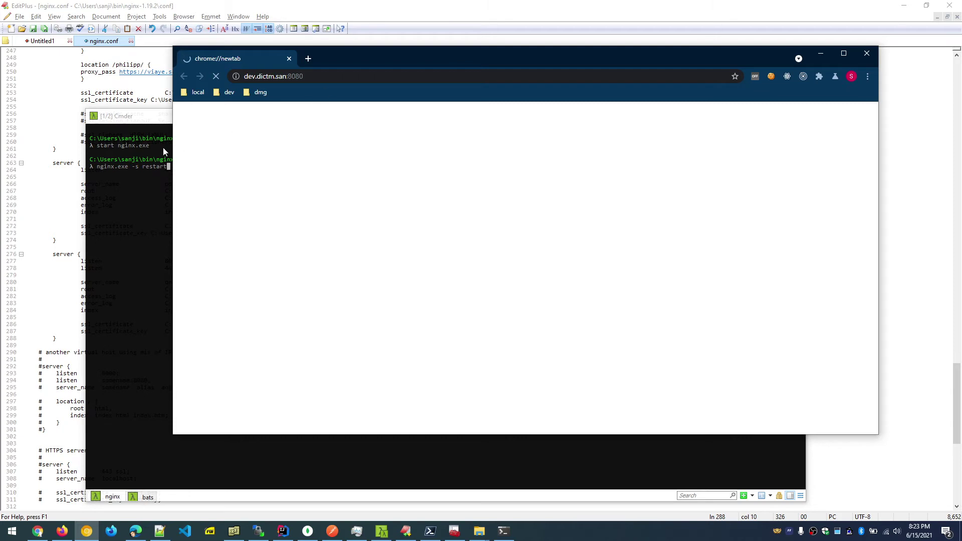
# Copy the dev.dictm.san:8080 address and add an empty second tab.
pyautogui.click(299, 76)
pyautogui.hotkey('ctrl', 'c')
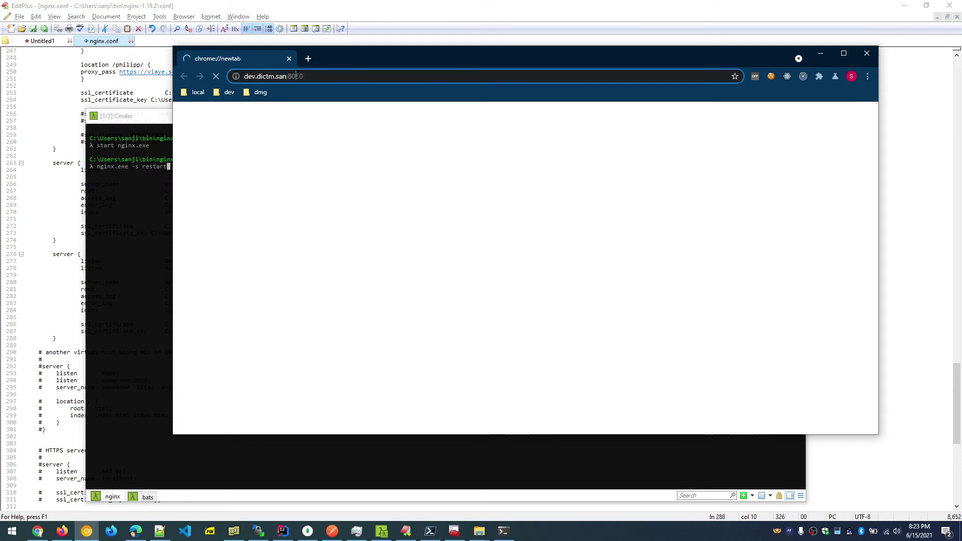
pyautogui.click(308, 59)
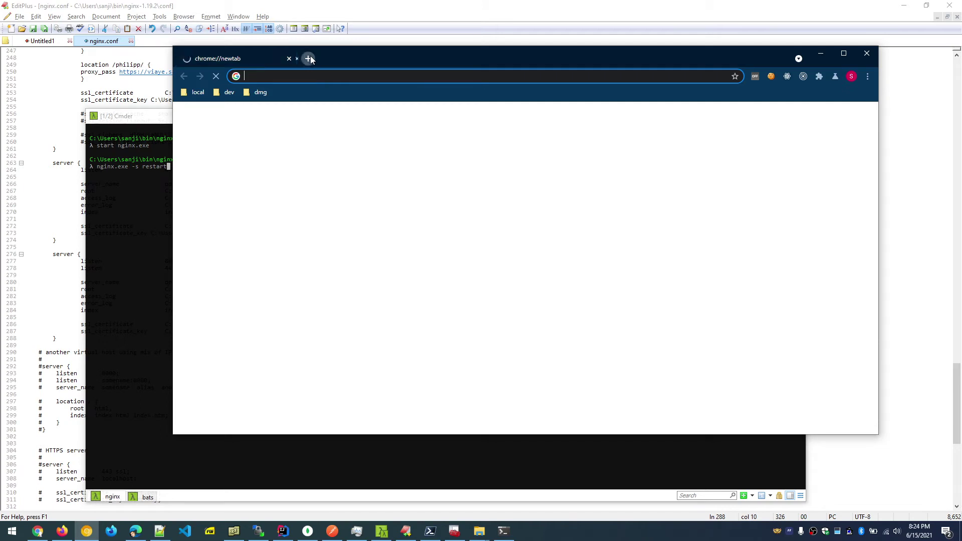
pyautogui.click(406, 531)
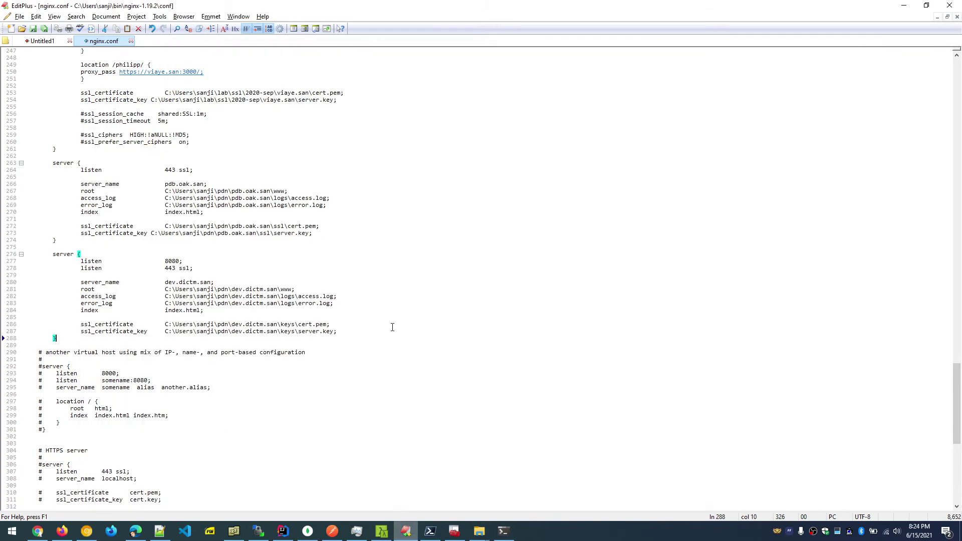
pyautogui.hotkey('ctrl', 'Tab')
pyautogui.click(81, 137)
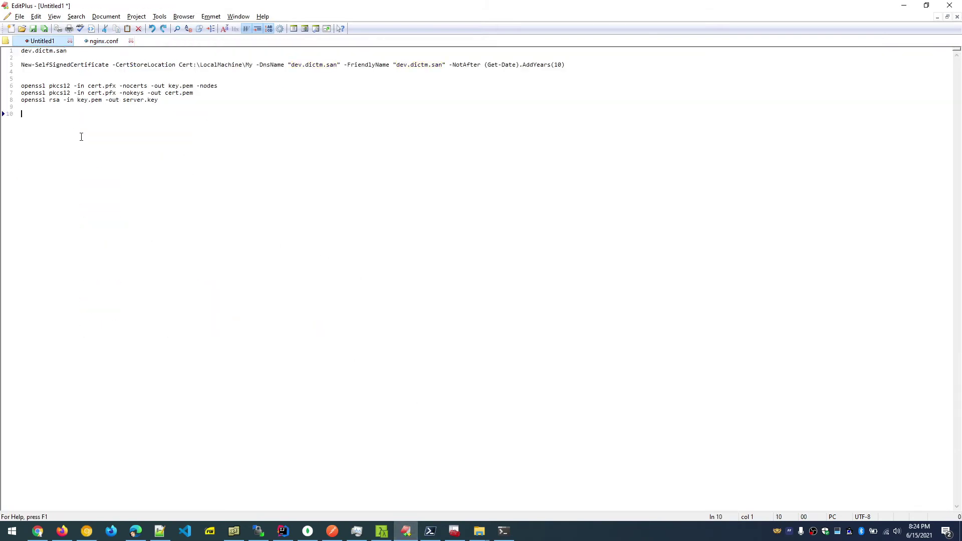
pyautogui.hotkey('ctrl', 'v')
pyautogui.press('Return')
pyautogui.hotkey('ctrl', 'v')
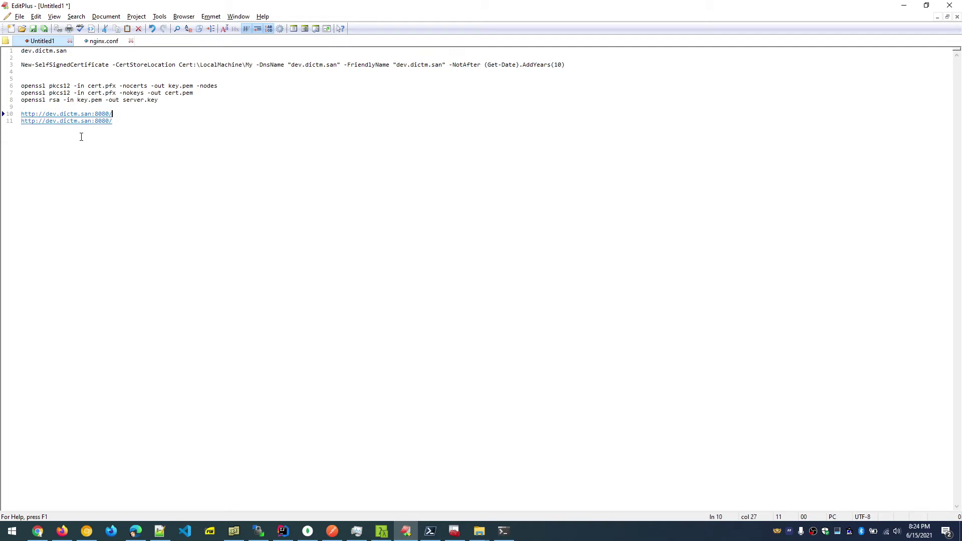
pyautogui.press('Down')
pyautogui.press('Home')
pyautogui.press('Right')
pyautogui.write('s')
pyautogui.press('End')
pyautogui.press('BackSpace')
pyautogui.press('BackSpace')
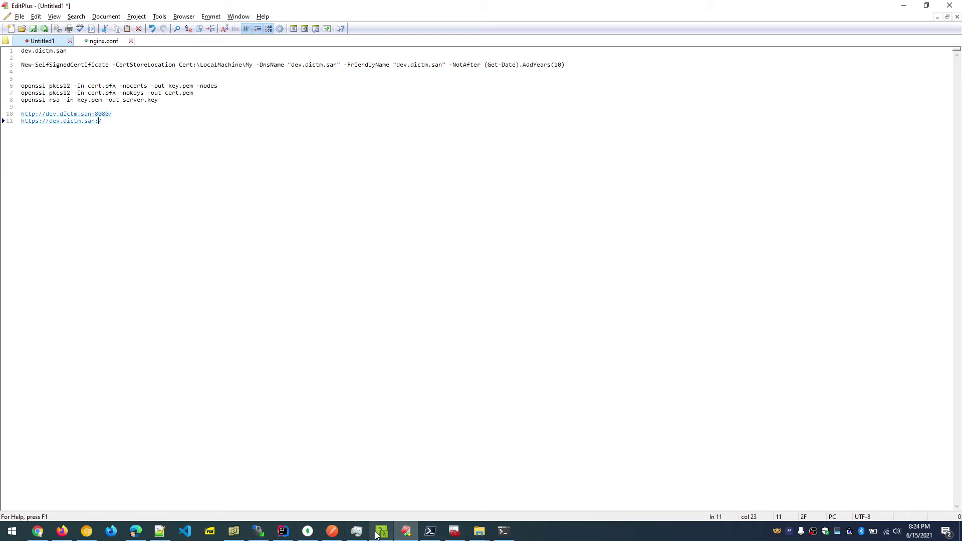
pyautogui.click(406, 532)
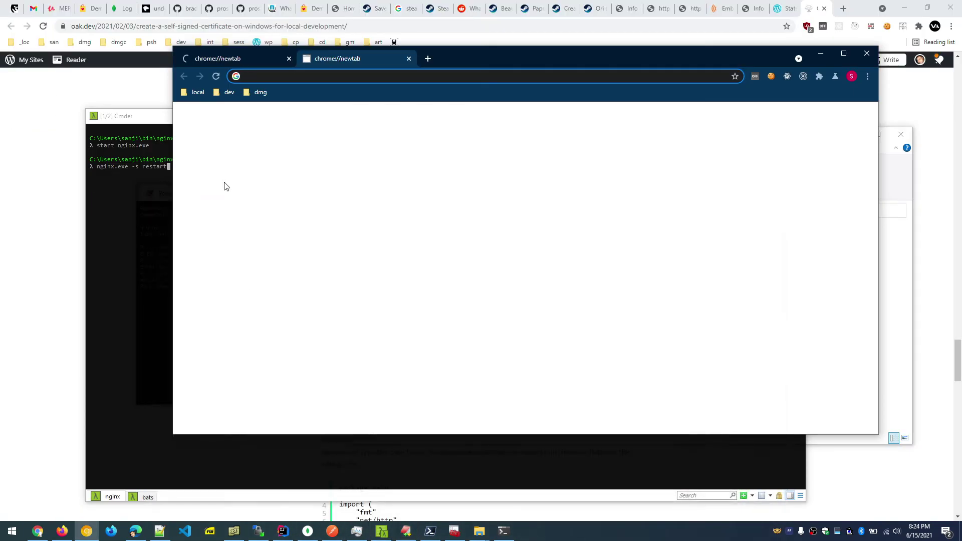
pyautogui.click(406, 531)
pyautogui.click(100, 41)
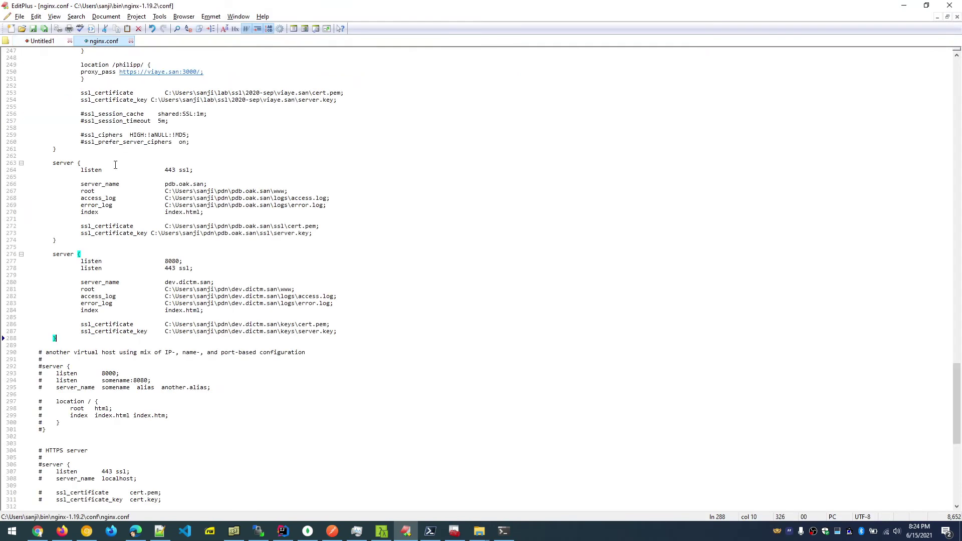
# Change the SSL listen port on line 278 from 443 to 4430.
pyautogui.click(176, 267)
pyautogui.scroll(10, 274, 255)
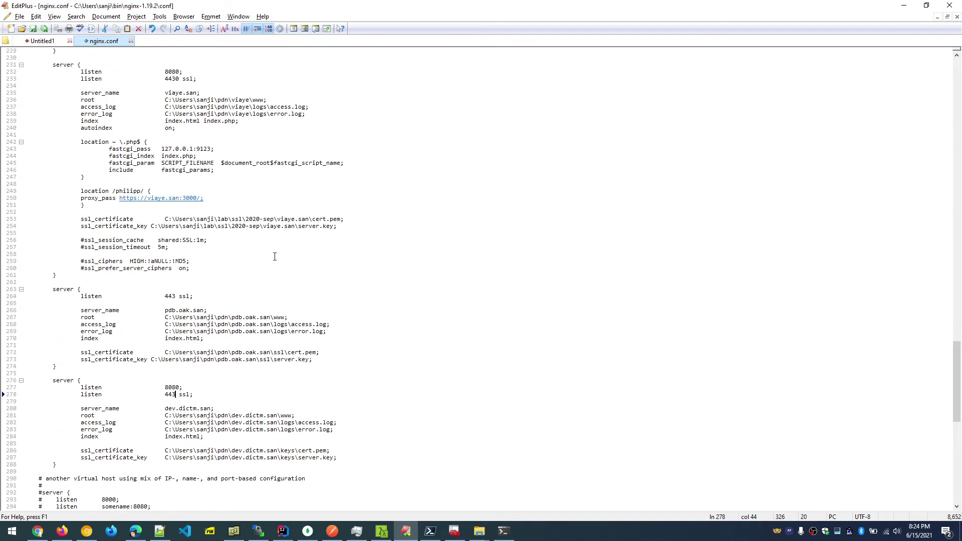
pyautogui.scroll(-10, 275, 256)
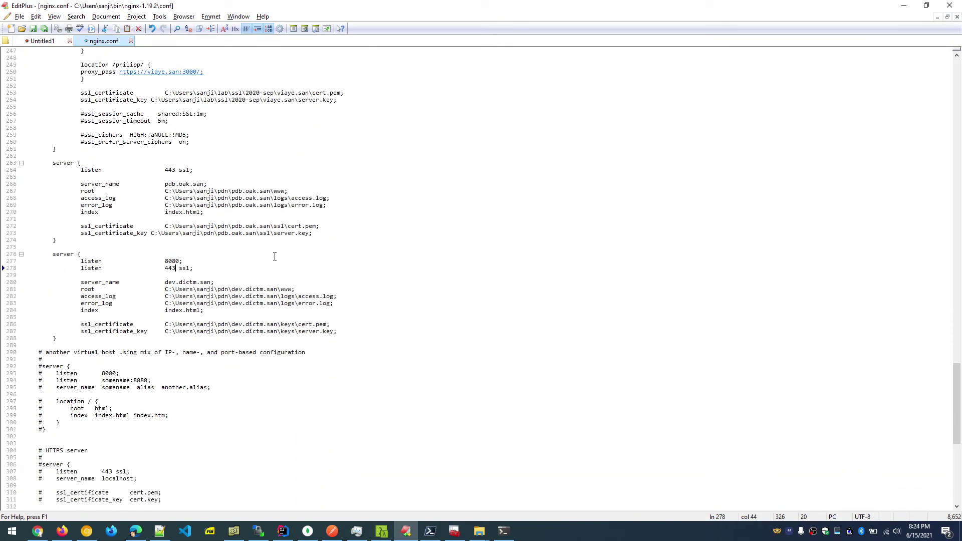
pyautogui.write('0')
pyautogui.scroll(-3, 245, 329)
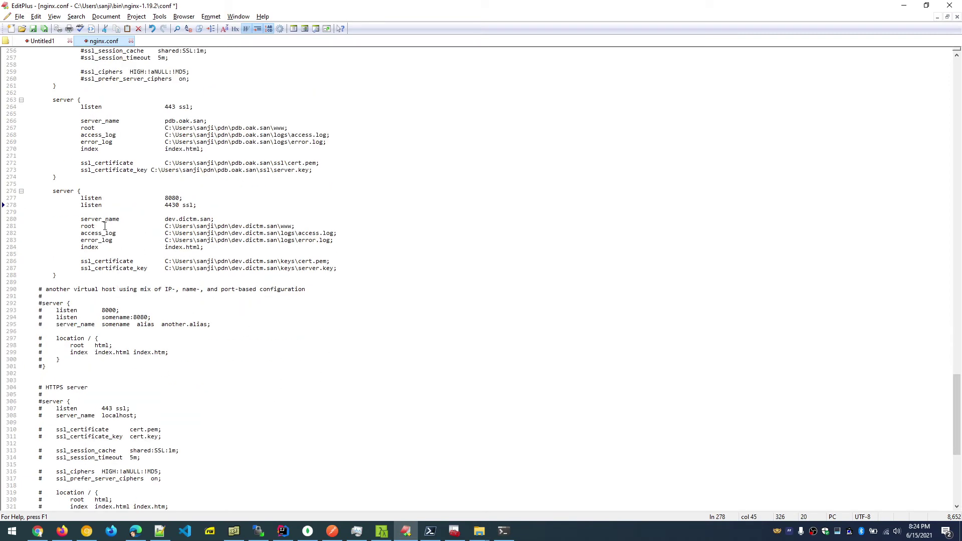
pyautogui.doubleClick(170, 203)
pyautogui.click(207, 205)
pyautogui.hotkey('alt', 'Tab')
pyautogui.hotkey('alt', 'Tab')
pyautogui.click(31, 42)
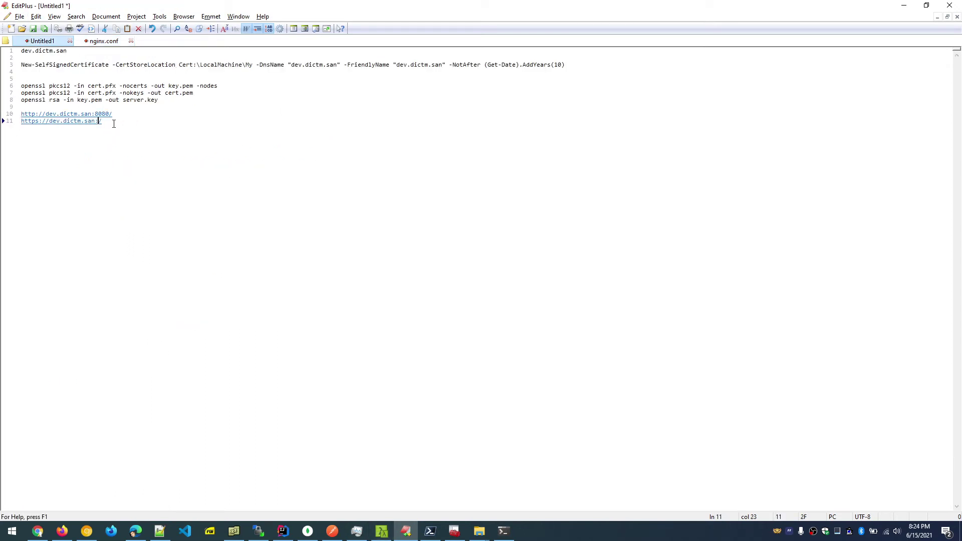
pyautogui.write('443')
pyautogui.press('Up')
pyautogui.click(109, 120)
pyautogui.press('Return')
pyautogui.press('Return')
pyautogui.click(103, 41)
pyautogui.click(42, 40)
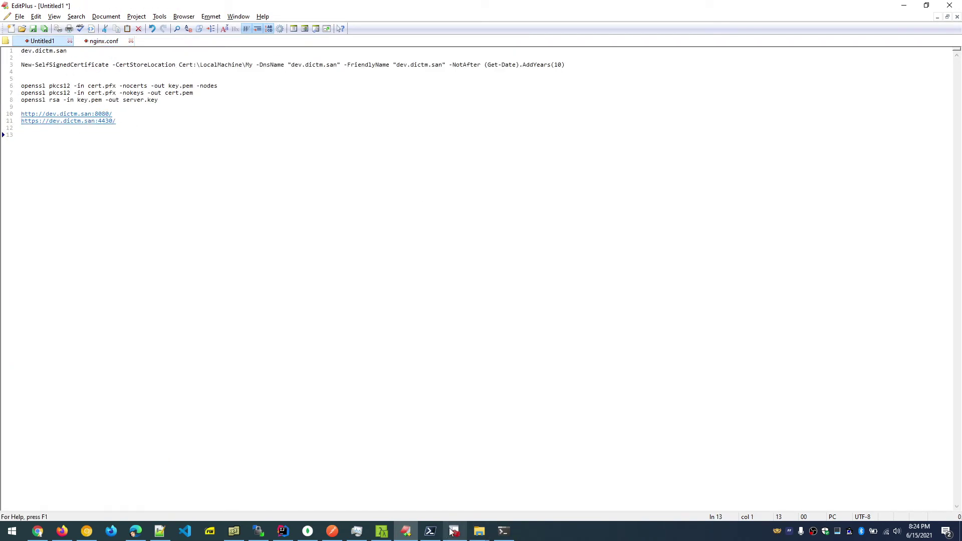
pyautogui.click(87, 531)
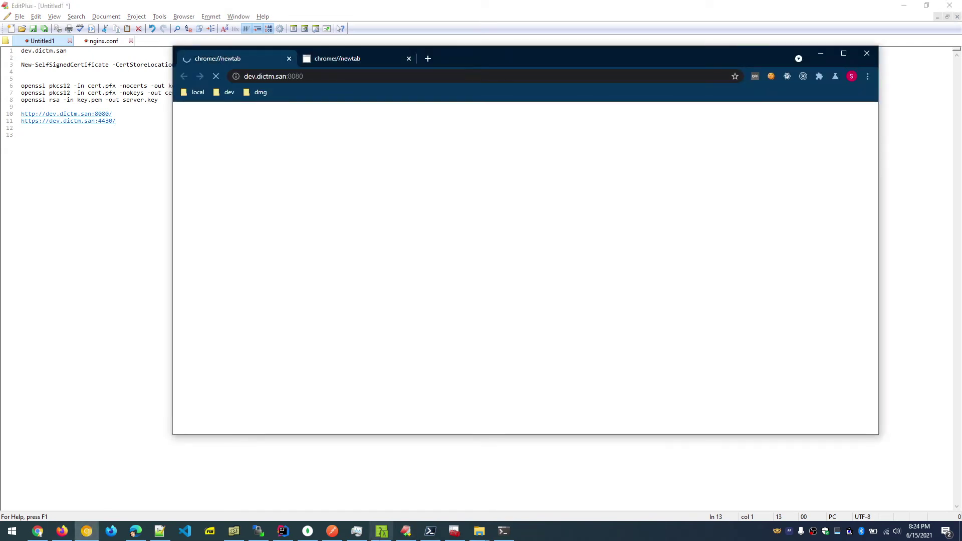
# Run nginx.exe -s restart, then nginx.exe -s reload in Cmder.
pyautogui.click(389, 534)
pyautogui.press('Return')
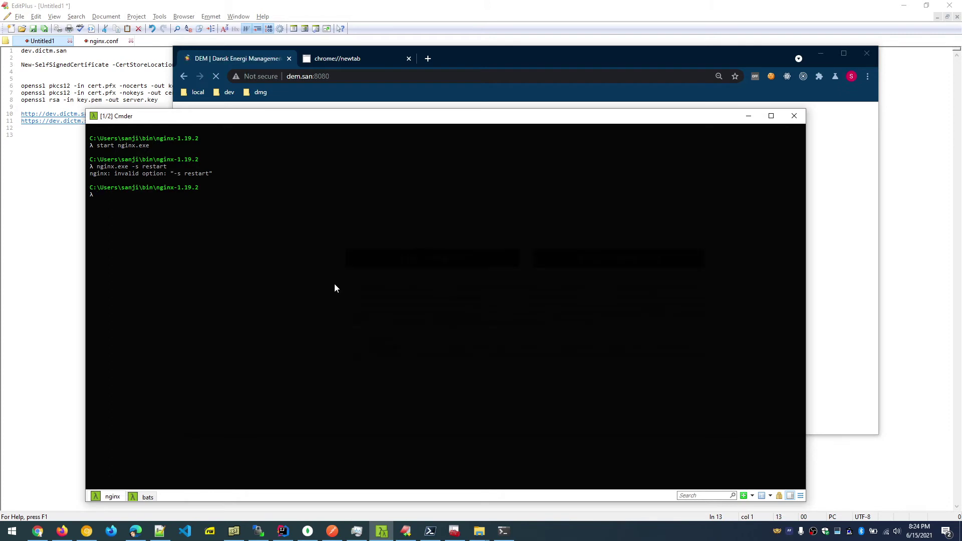
pyautogui.press('Up')
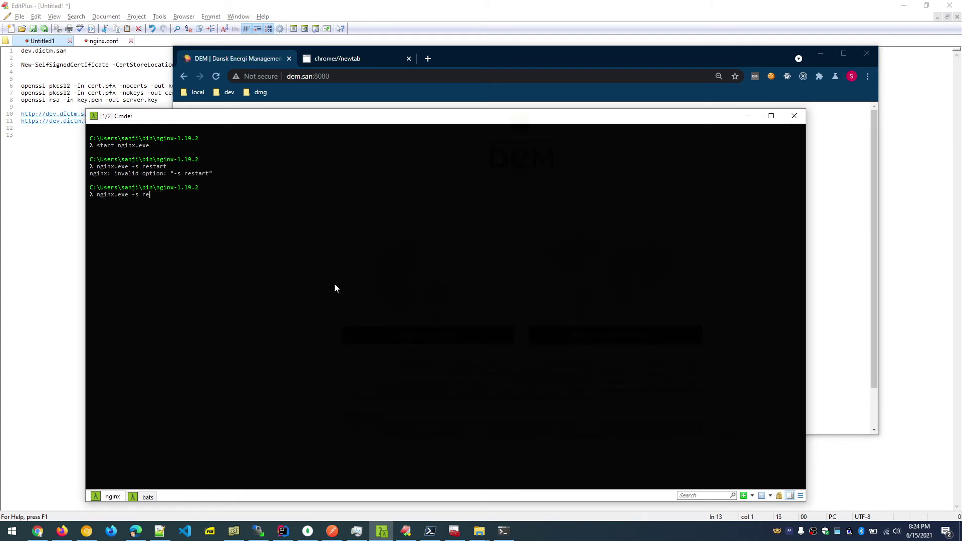
pyautogui.write('load')
pyautogui.press('Return')
# Reload dem.san:8080 in Chrome, then try dev.dem.san:8080.
pyautogui.click(341, 76)
pyautogui.press('Return')
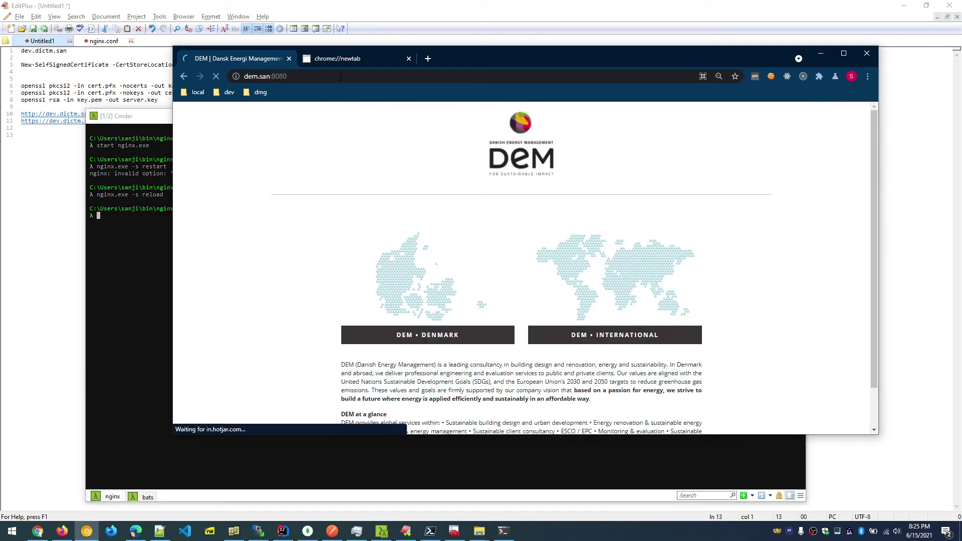
pyautogui.click(340, 76)
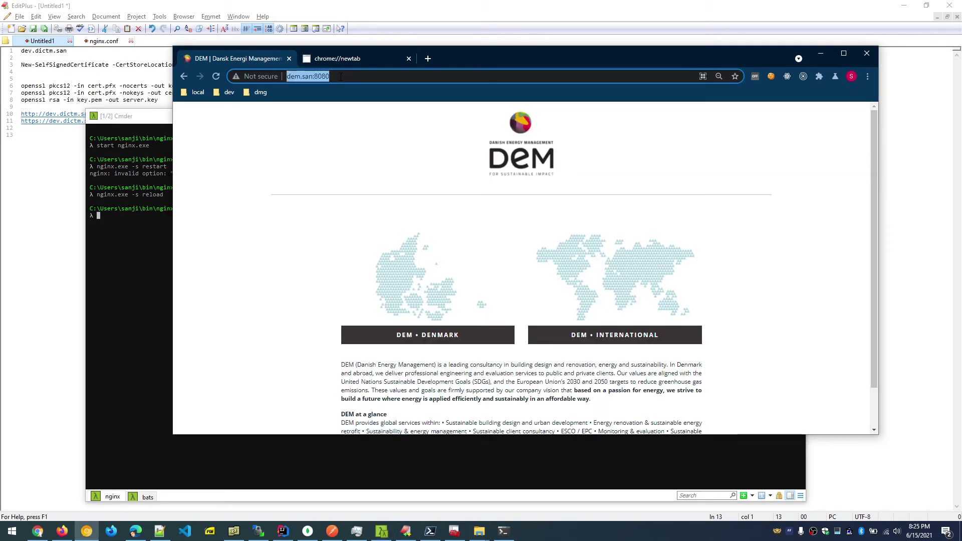
pyautogui.click(290, 79)
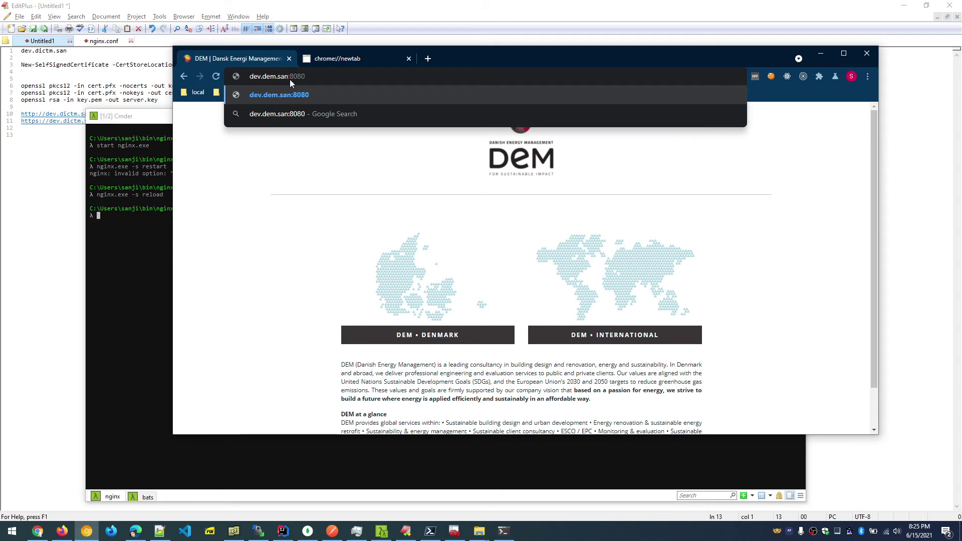
pyautogui.press('Return')
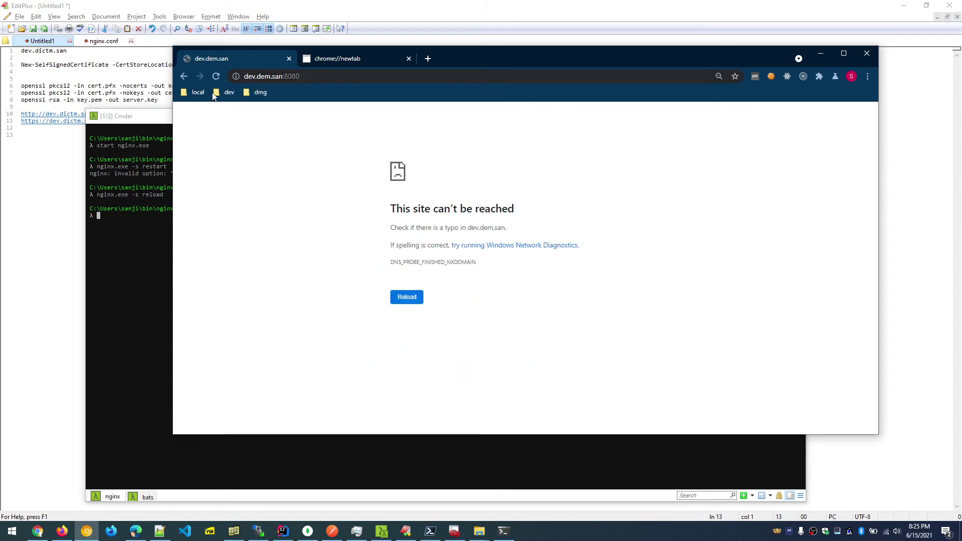
pyautogui.hotkey('alt', 'Tab')
pyautogui.moveTo(133, 115); pyautogui.dragTo(15, 115)
pyautogui.hotkey('ctrl', 'c')
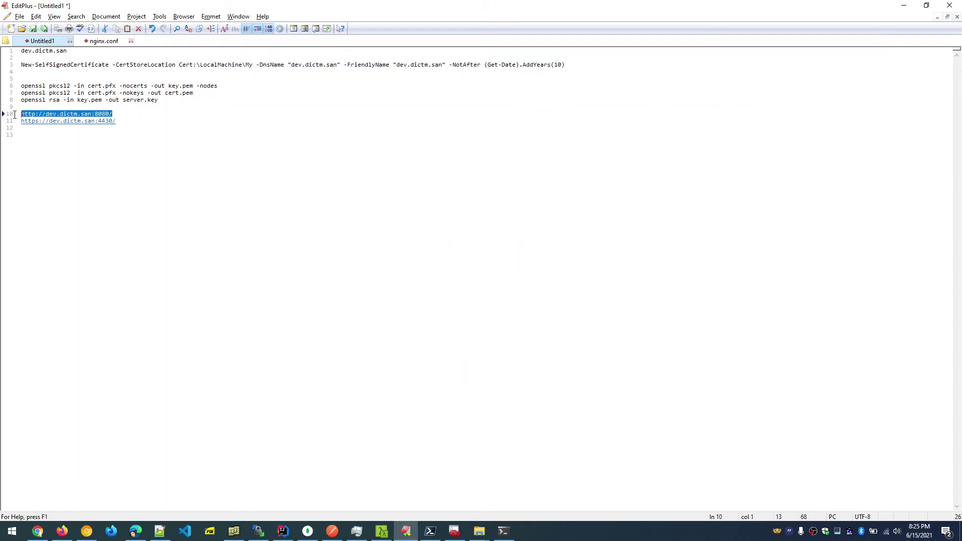
pyautogui.hotkey('alt', 'Tab')
pyautogui.click(267, 75)
pyautogui.hotkey('ctrl', 'v')
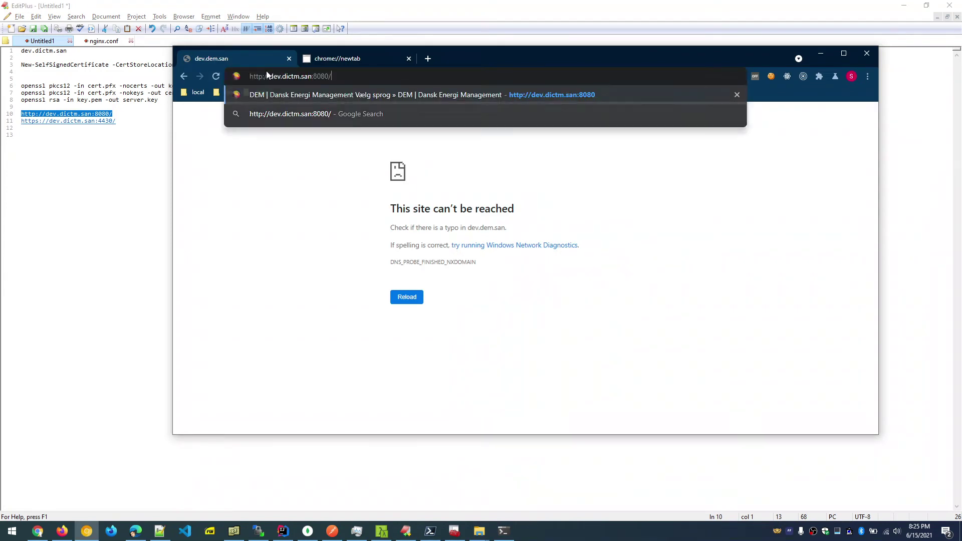
pyautogui.press('Return')
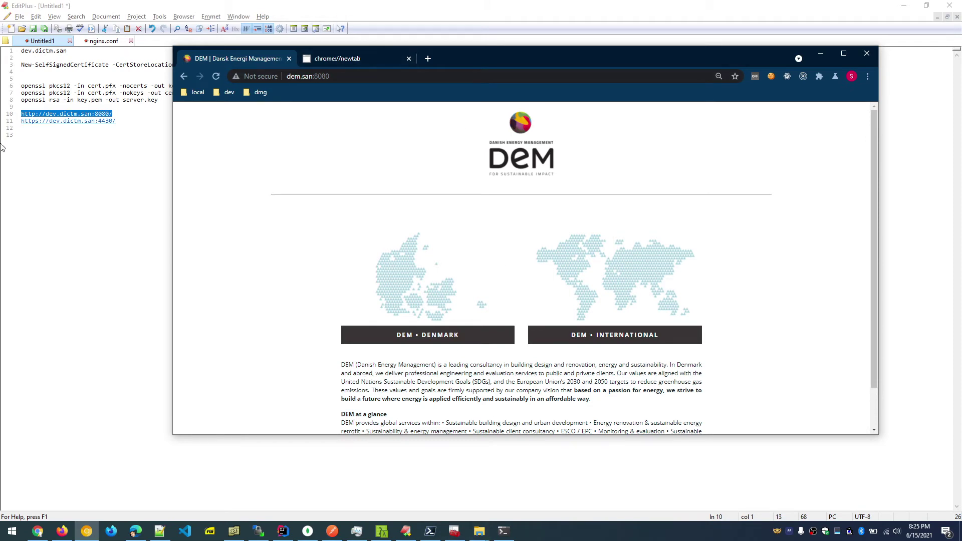
pyautogui.click(137, 122)
pyautogui.moveTo(127, 120); pyautogui.dragTo(3, 123)
pyautogui.hotkey('ctrl', 'c')
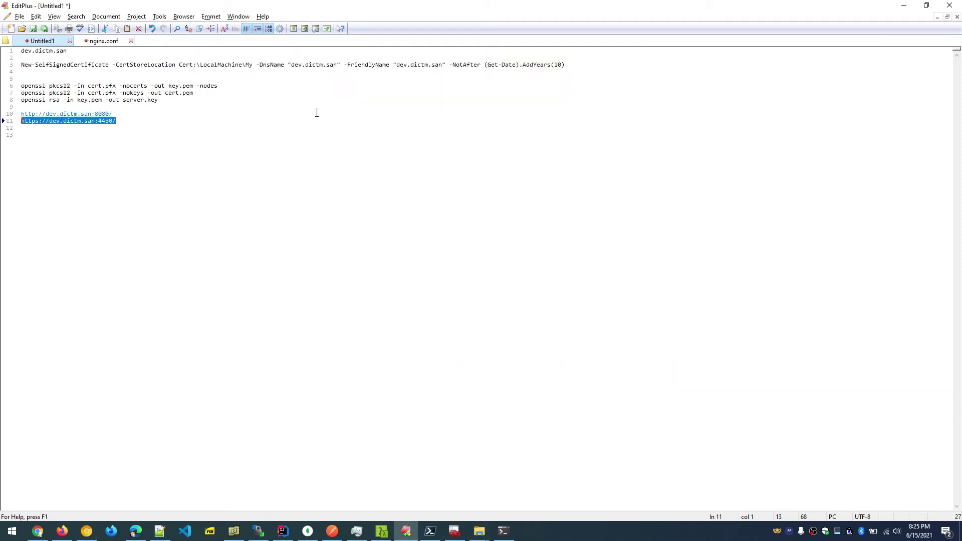
pyautogui.hotkey('alt', 'Tab')
pyautogui.click(323, 54)
pyautogui.click(326, 77)
pyautogui.hotkey('ctrl', 'v')
pyautogui.press('Return')
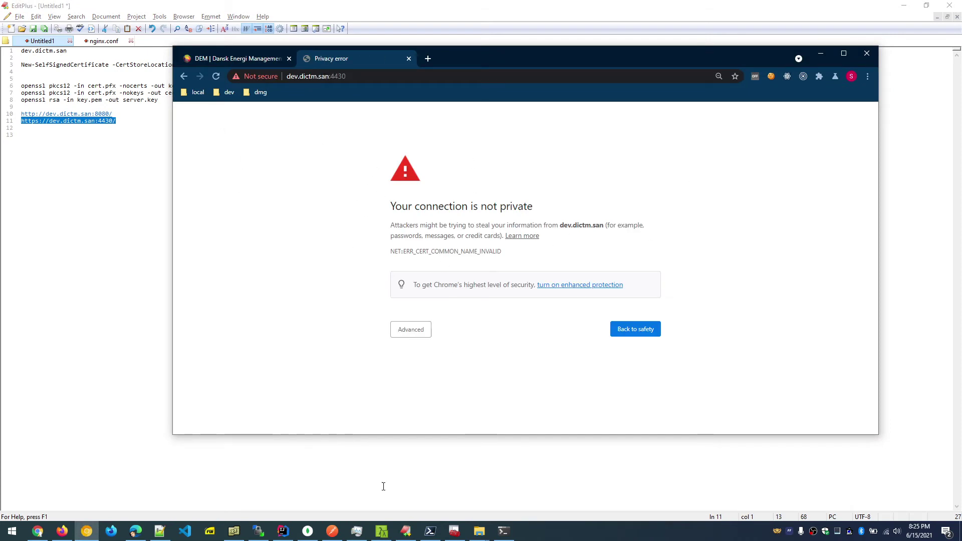
pyautogui.click(382, 531)
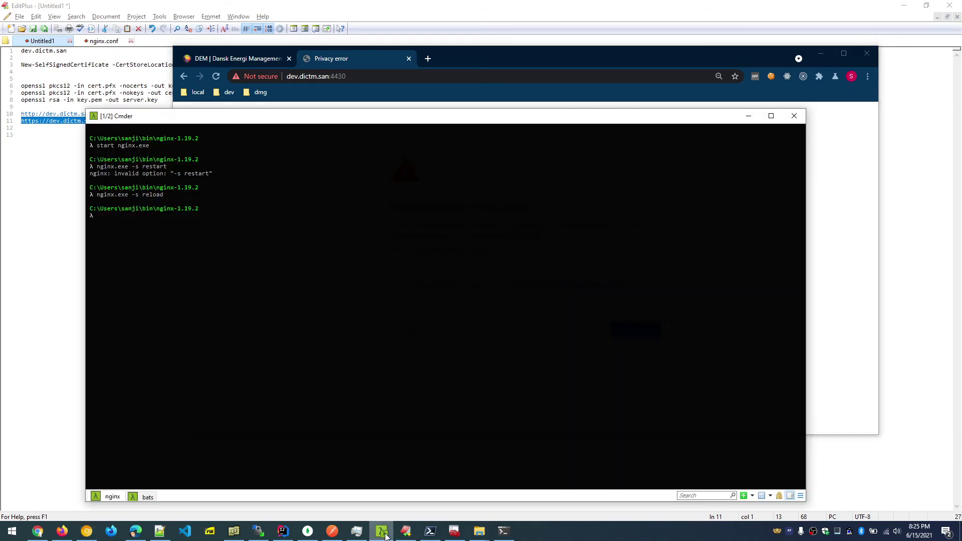
pyautogui.click(382, 532)
# In File Explorer, go up to the dev.dictm.san folder and open its www folder.
pyautogui.moveTo(486, 538)
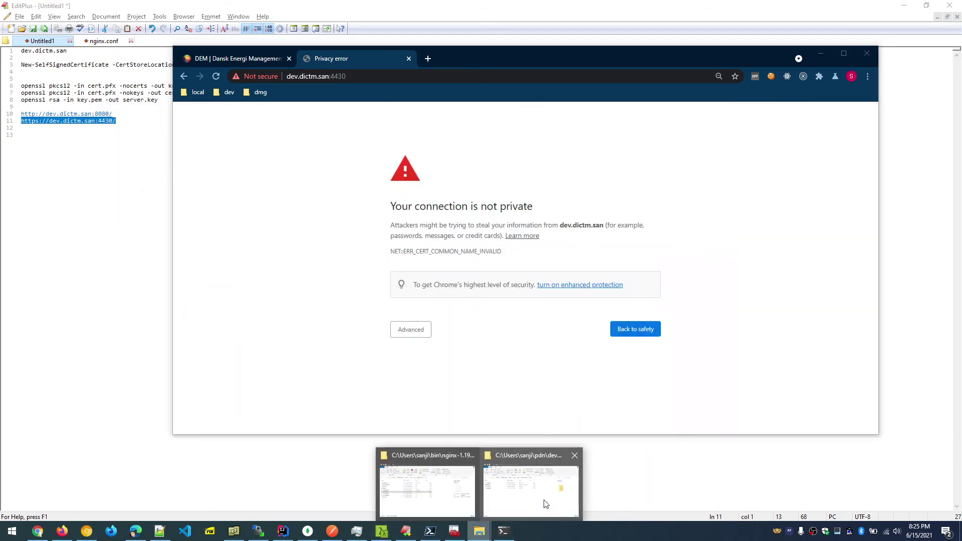
pyautogui.click(426, 479)
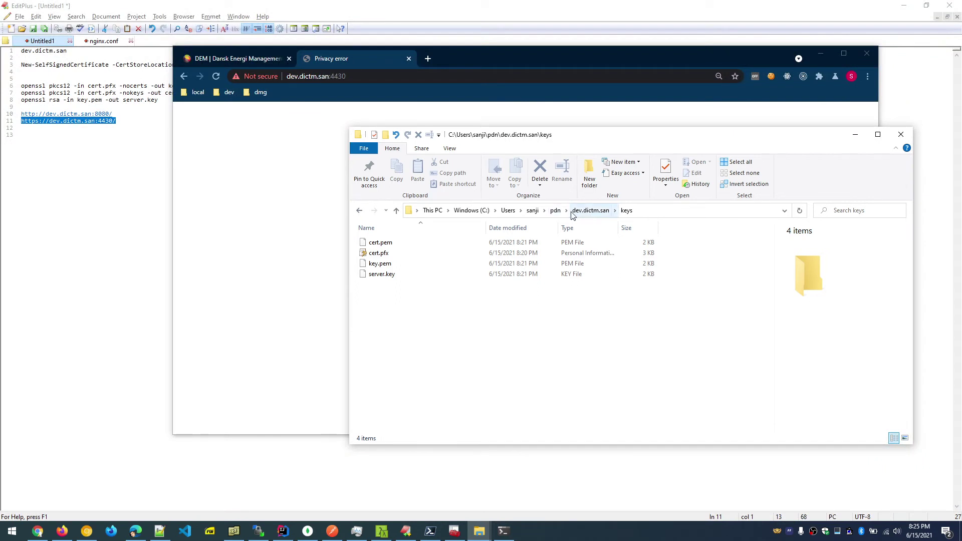
pyautogui.click(589, 212)
pyautogui.click(393, 264)
pyautogui.doubleClick(393, 264)
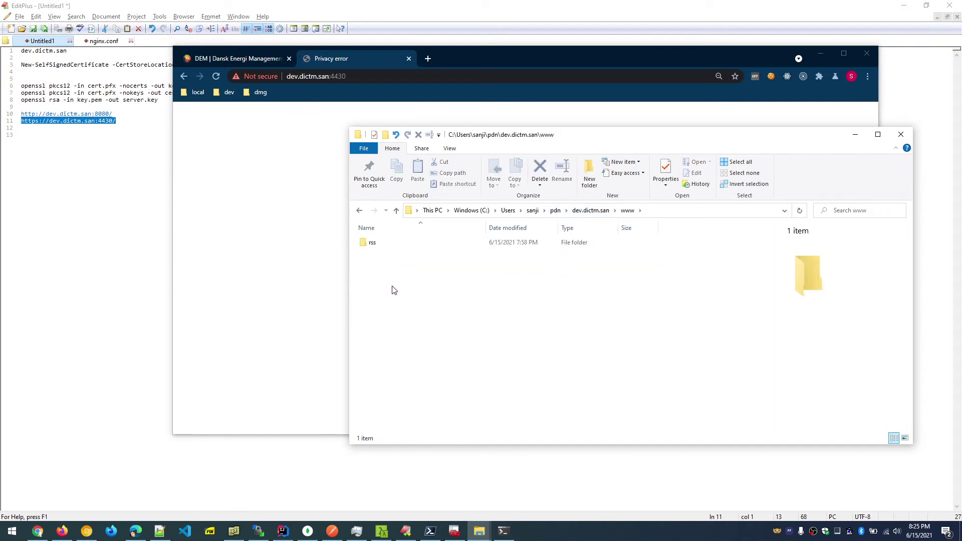
# Create a new text document renamed to index.html and open it in EditPlus.
pyautogui.rightClick(392, 286)
pyautogui.moveTo(511, 469)
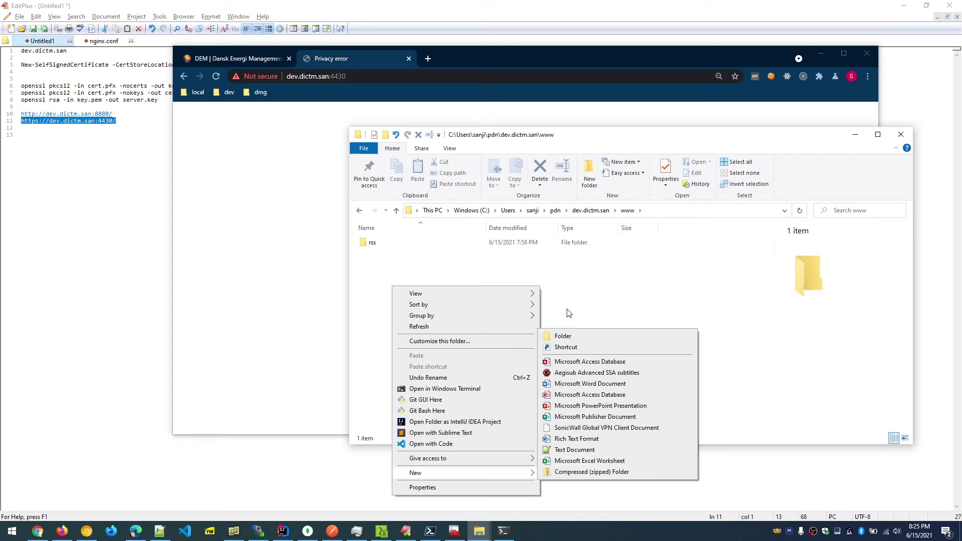
pyautogui.click(575, 451)
pyautogui.hotkey('ctrl', 'a')
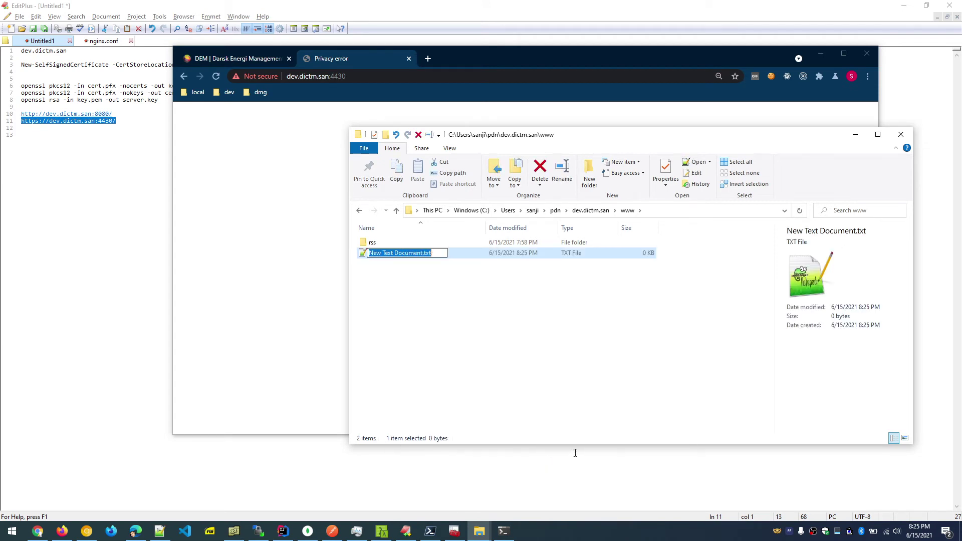
pyautogui.write('index.html')
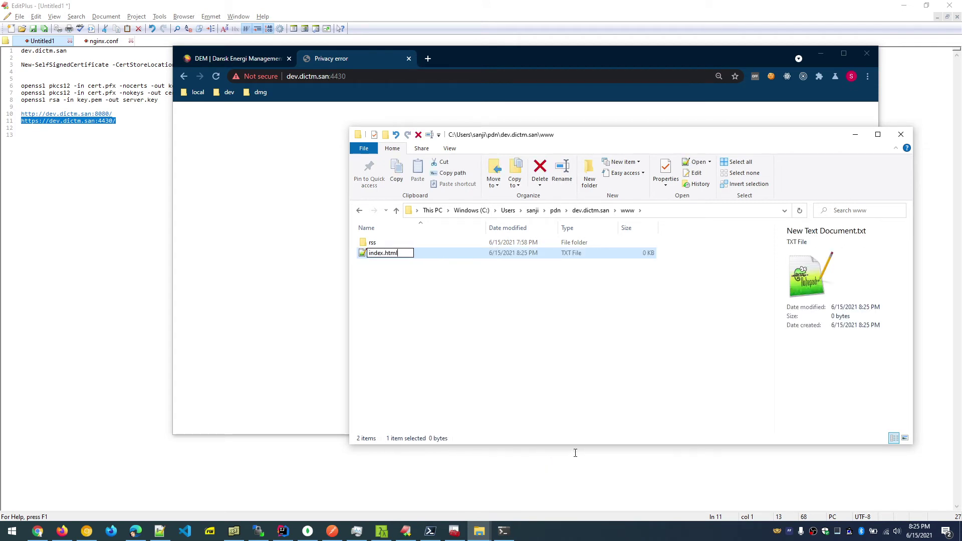
pyautogui.press('Return')
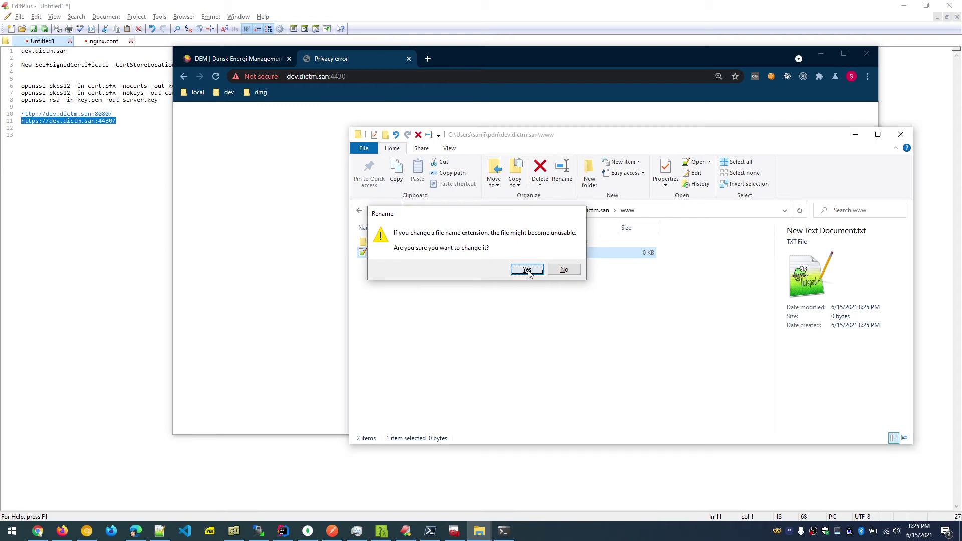
pyautogui.click(524, 268)
pyautogui.rightClick(385, 254)
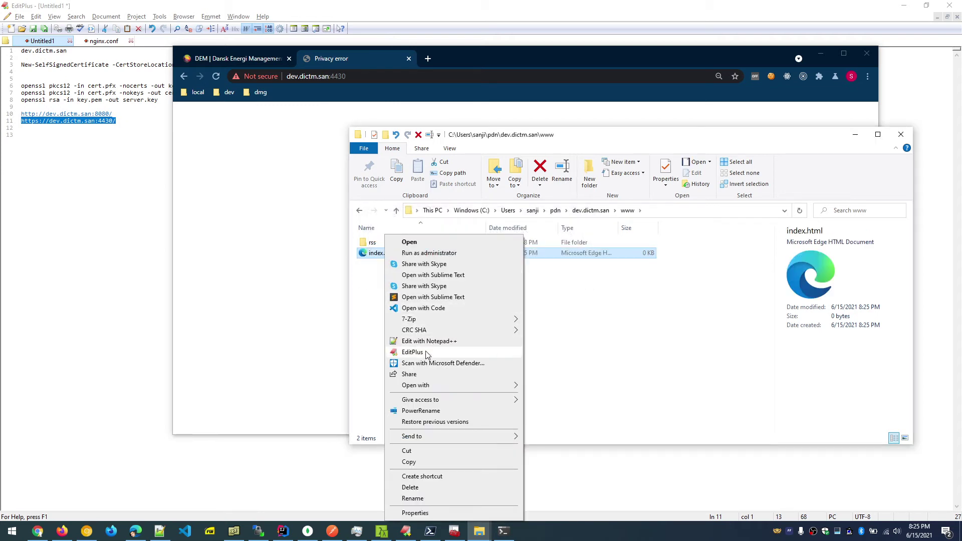
pyautogui.click(401, 351)
pyautogui.write('test')
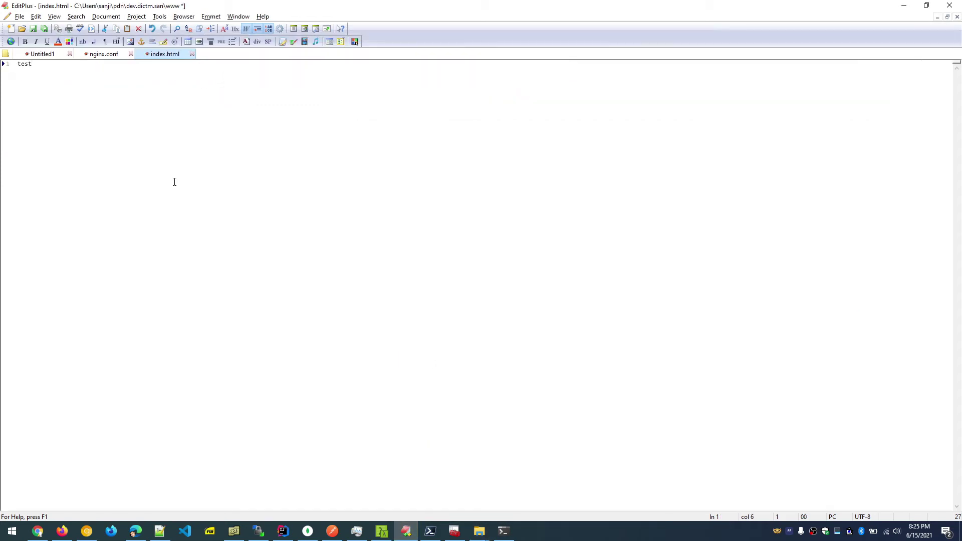
pyautogui.hotkey('ctrl', '`')
pyautogui.press('Down')
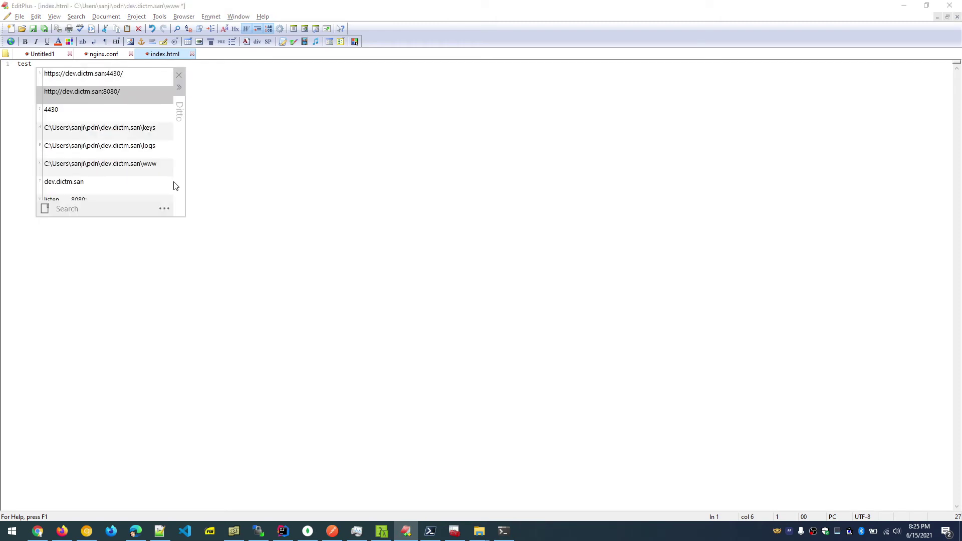
pyautogui.press('Return')
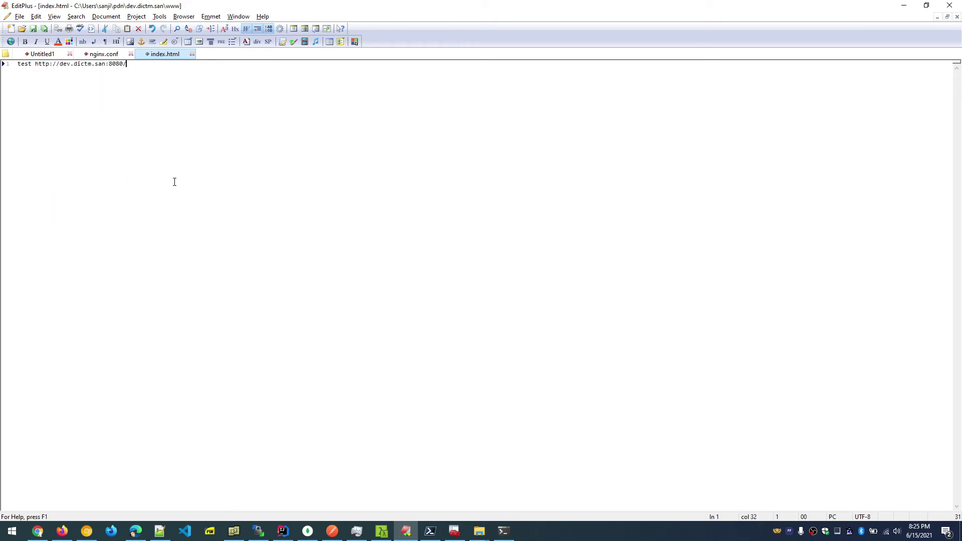
# Bring Chrome forward and reload the privacy error page.
pyautogui.click(87, 533)
pyautogui.click(88, 533)
pyautogui.click(88, 532)
pyautogui.click(359, 83)
pyautogui.press('Return')
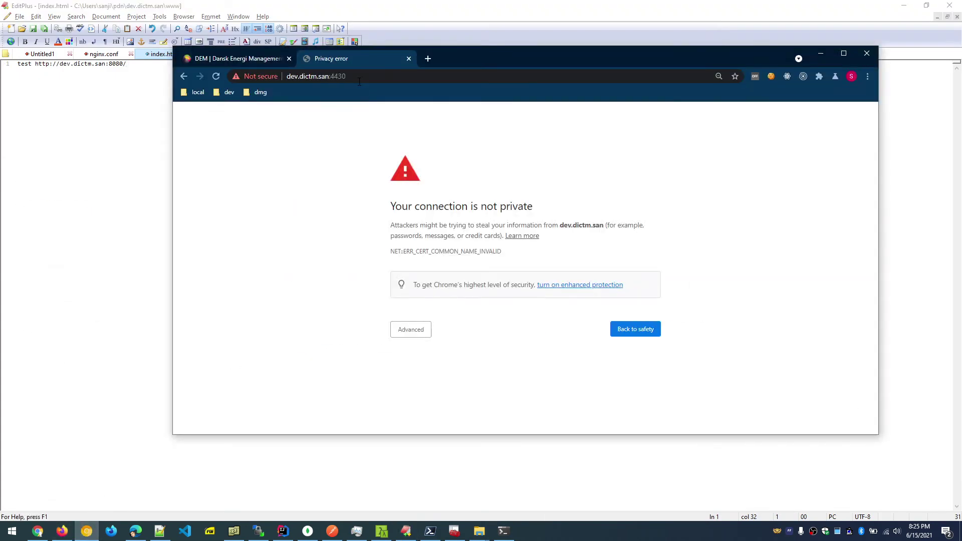
# Switch to the DEM site tab and reload it several times.
pyautogui.click(247, 58)
pyautogui.click(315, 77)
pyautogui.press('Return')
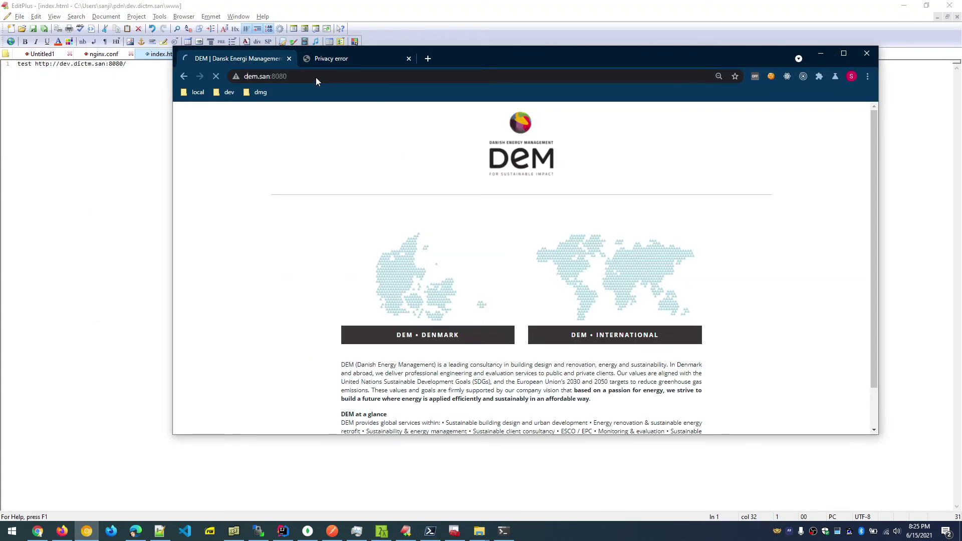
pyautogui.click(316, 77)
pyautogui.press('Return')
pyautogui.click(315, 78)
pyautogui.press('Return')
pyautogui.click(315, 78)
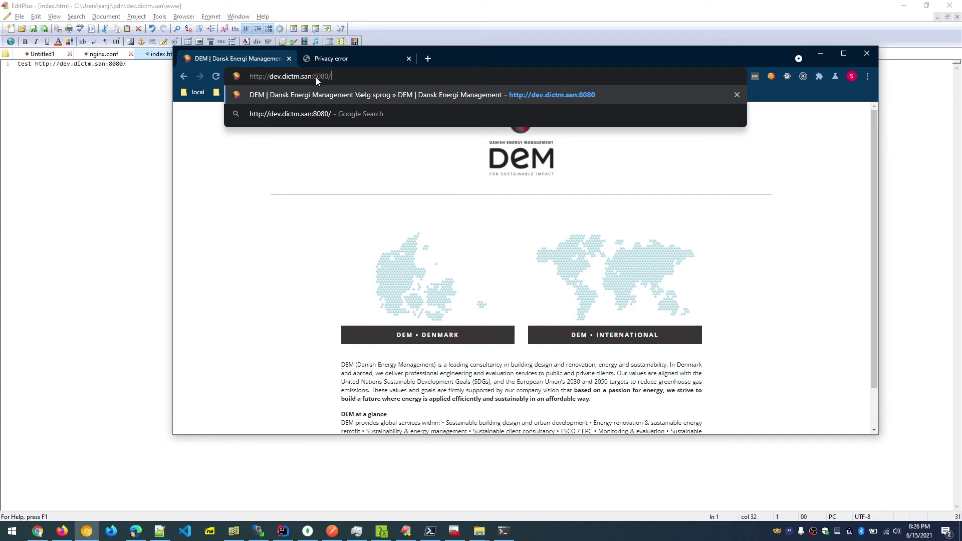
pyautogui.press('Return')
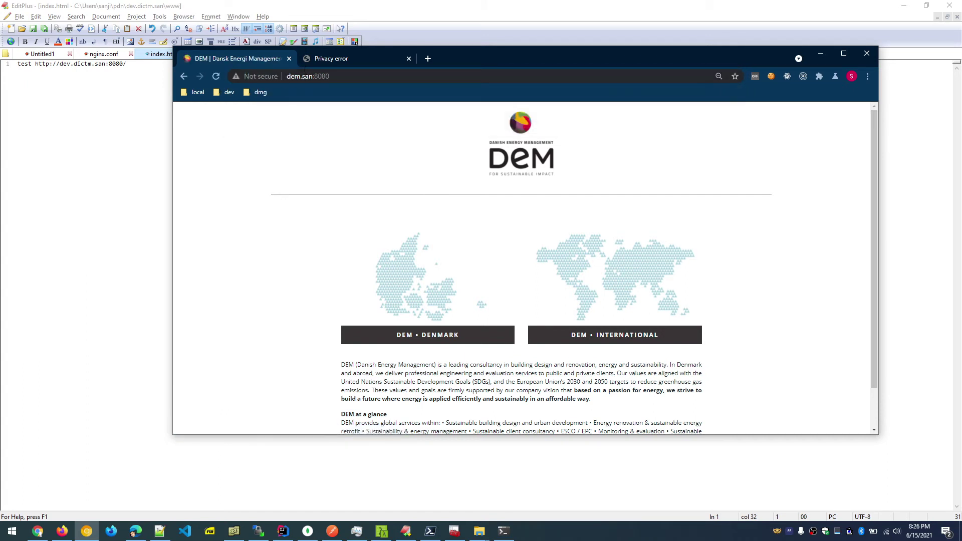
pyautogui.click(302, 76)
pyautogui.click(274, 159)
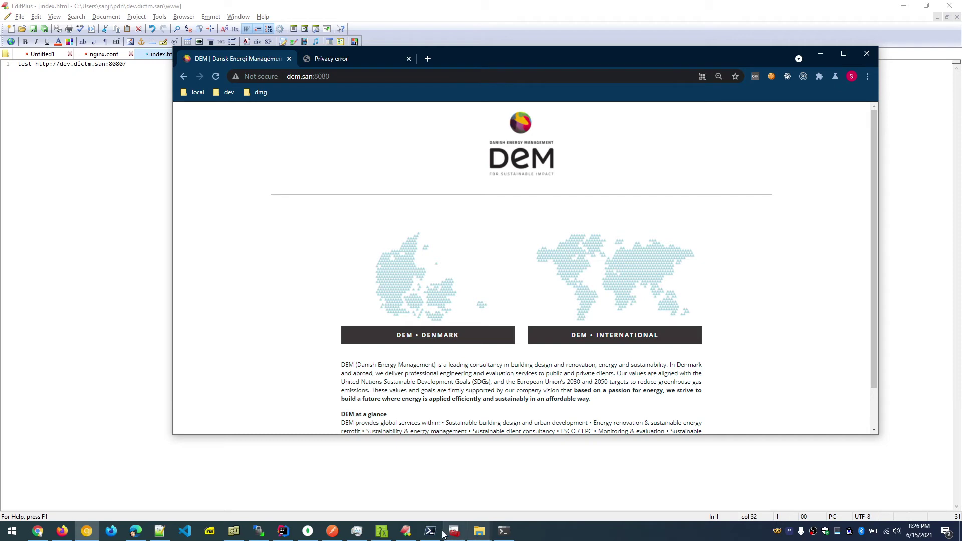
pyautogui.click(382, 531)
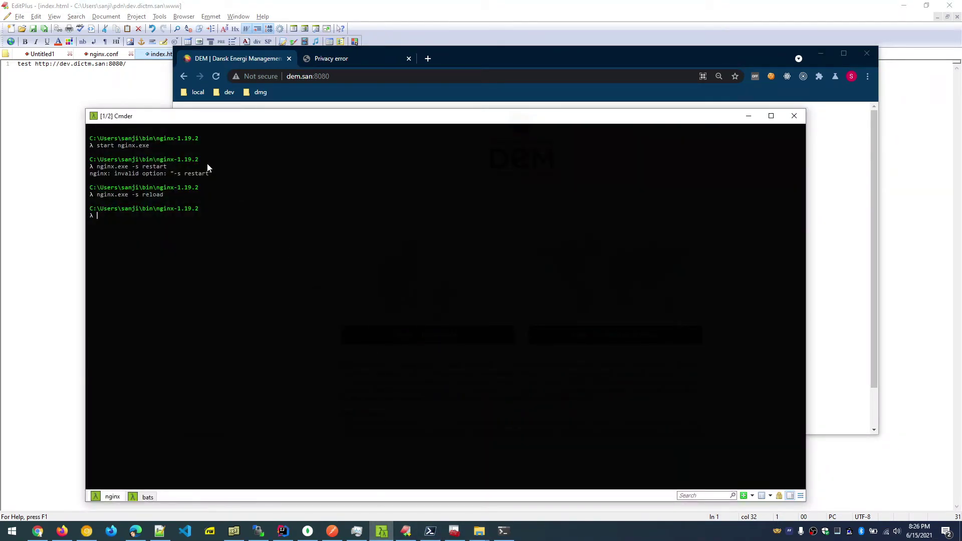
pyautogui.click(115, 66)
# Find the dev.dictm.san server block in nginx.conf.
pyautogui.click(103, 54)
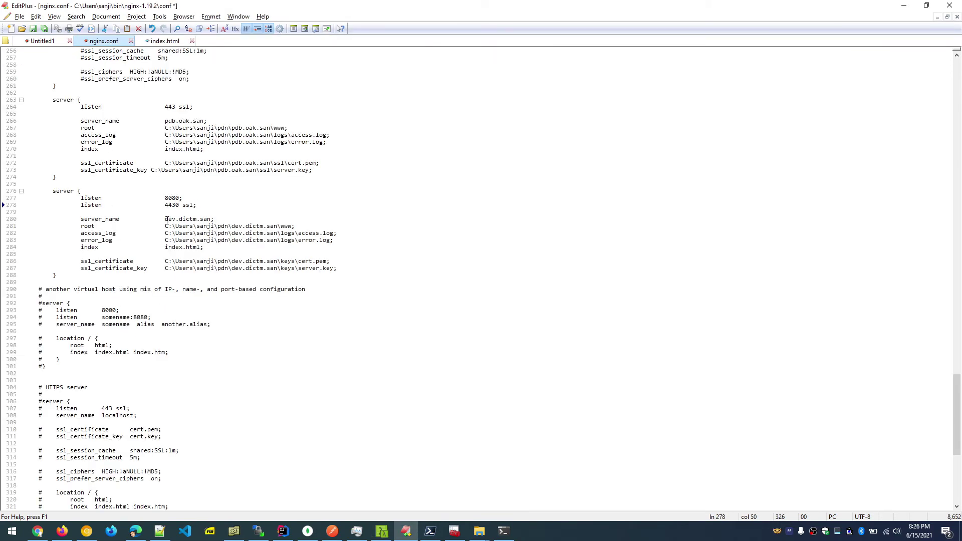
pyautogui.moveTo(167, 219); pyautogui.dragTo(210, 221)
pyautogui.hotkey('ctrl', 'c')
pyautogui.scroll(20, 336, 315)
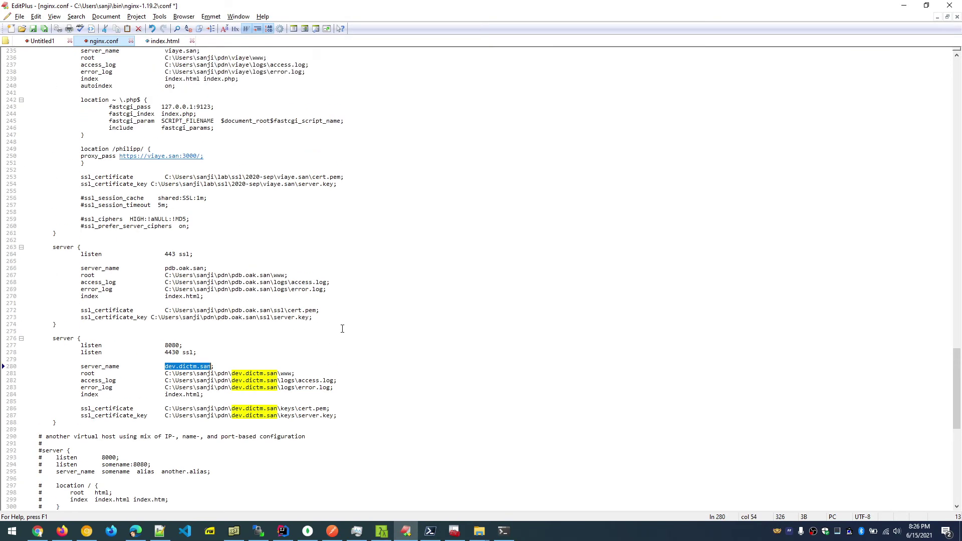
pyautogui.scroll(20, 342, 329)
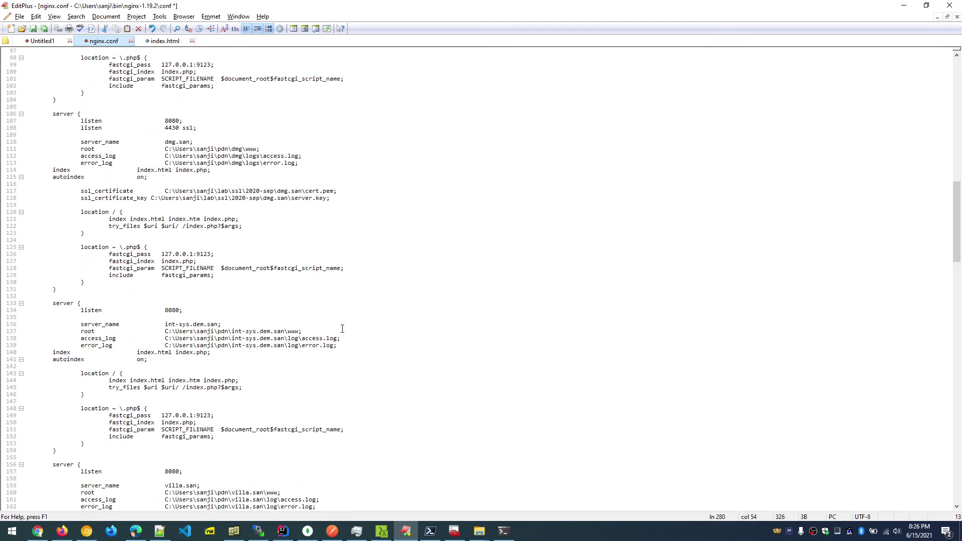
pyautogui.scroll(-20, 342, 328)
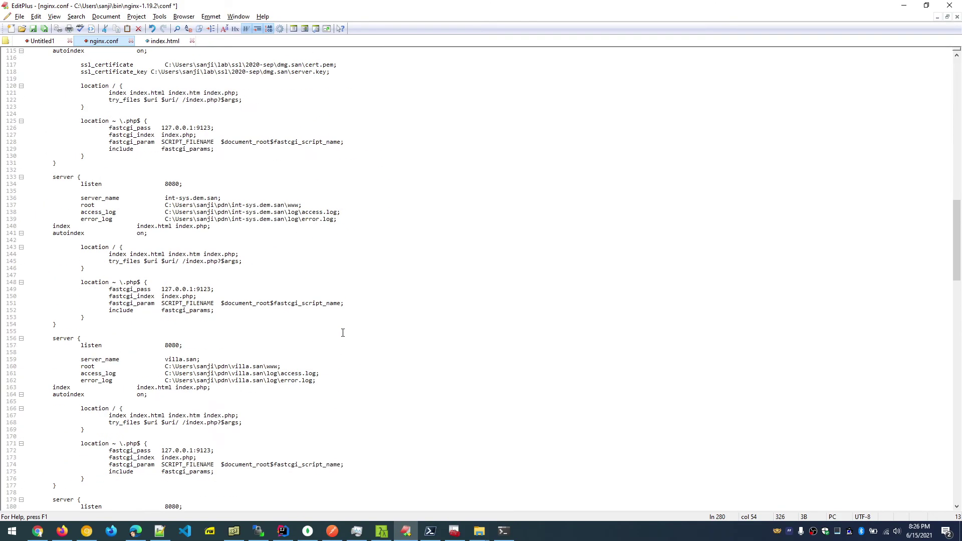
pyautogui.scroll(20, 343, 330)
pyautogui.click(119, 51)
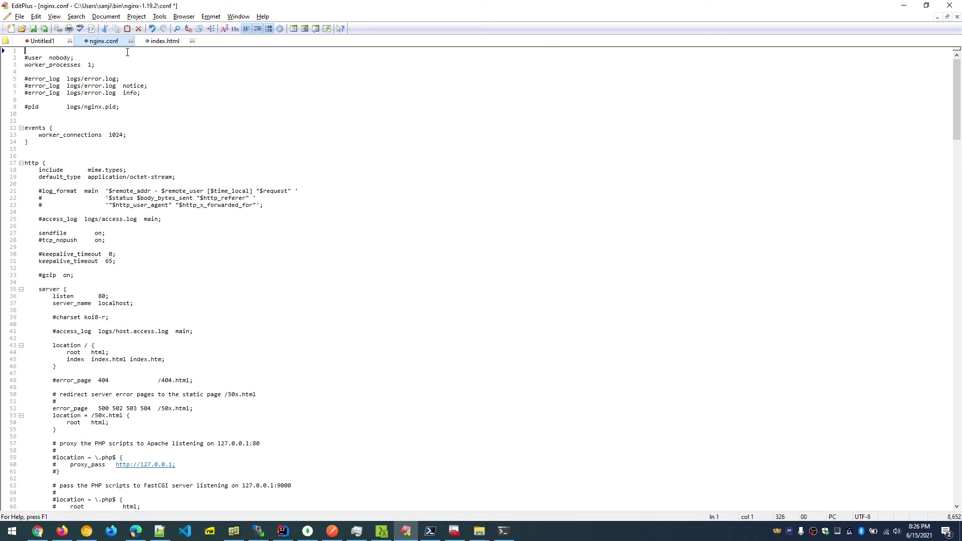
pyautogui.hotkey('ctrl', 'f')
pyautogui.hotkey('ctrl', 'v')
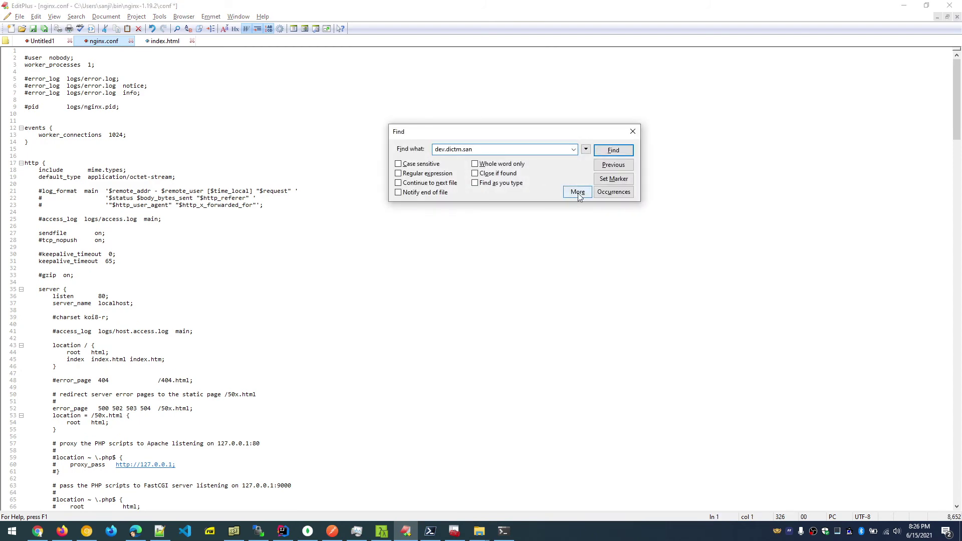
pyautogui.click(612, 151)
pyautogui.scroll(-7, 308, 306)
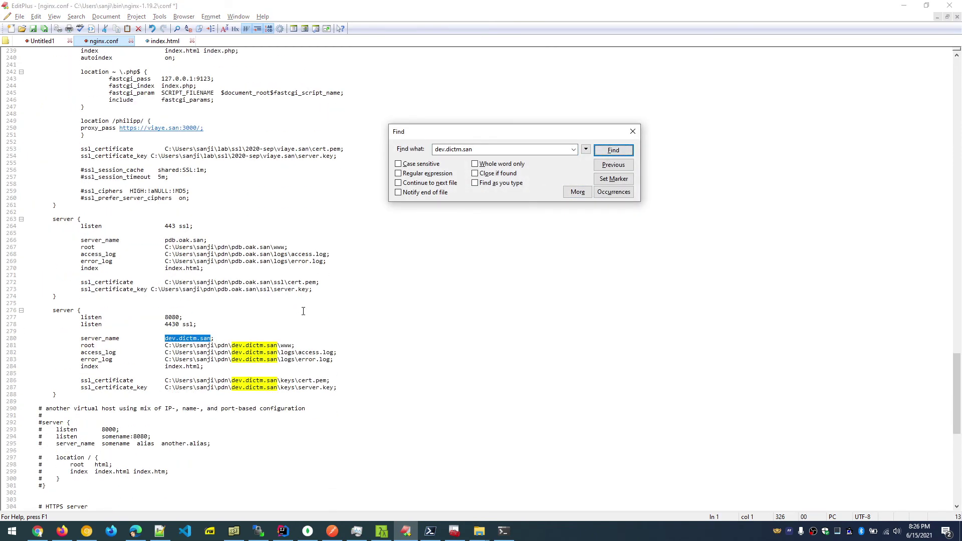
pyautogui.scroll(3, 222, 366)
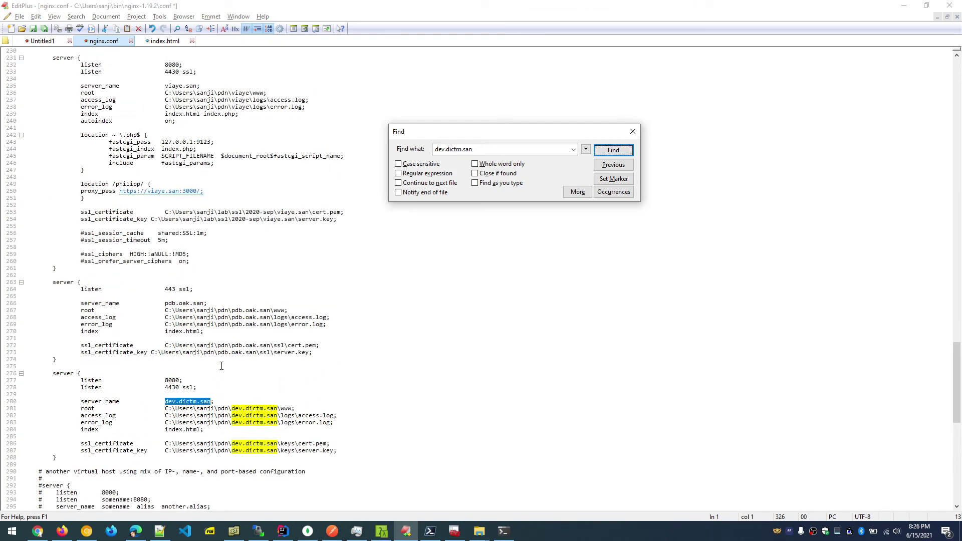
pyautogui.click(184, 402)
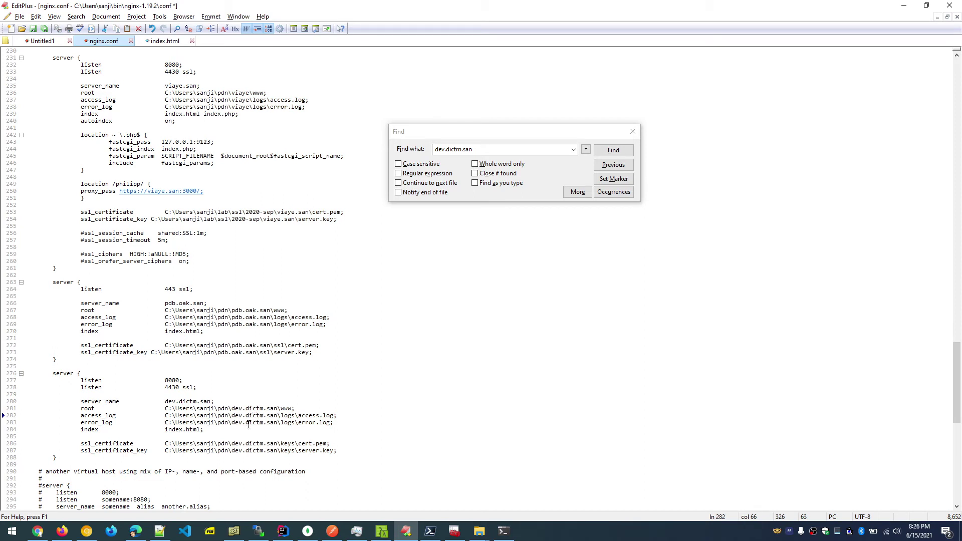
# Add index.php to its index line and copy 'autoindex on;' from the viaye block below it.
pyautogui.click(202, 430)
pyautogui.write('index.php')
pyautogui.moveTo(79, 120); pyautogui.dragTo(187, 122)
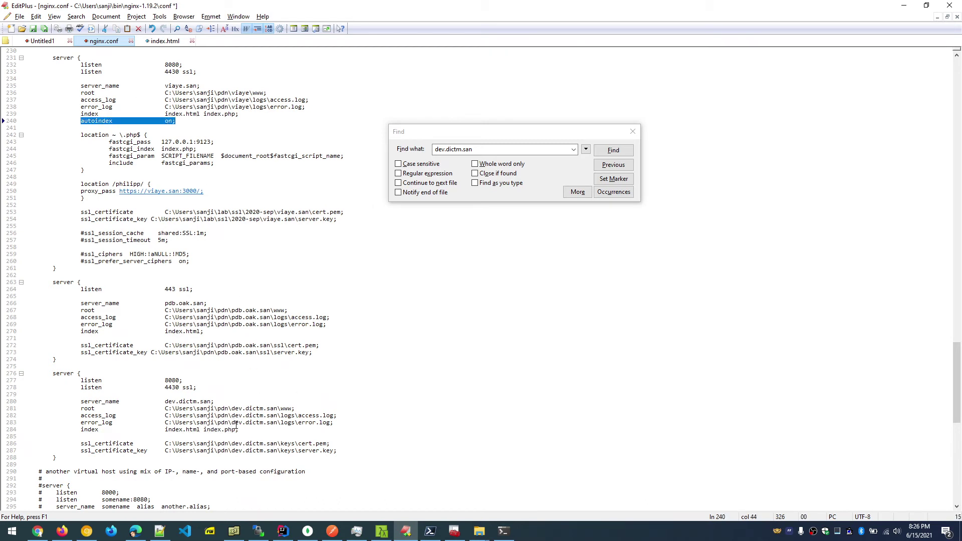
pyautogui.hotkey('ctrl', 'c')
pyautogui.click(251, 430)
pyautogui.press('Return')
pyautogui.hotkey('ctrl', 'v')
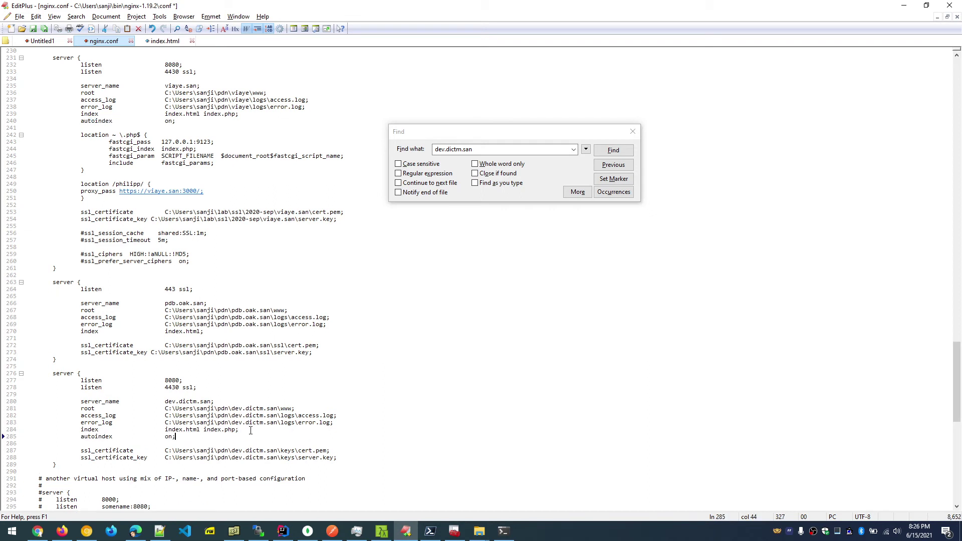
pyautogui.scroll(-1, 250, 430)
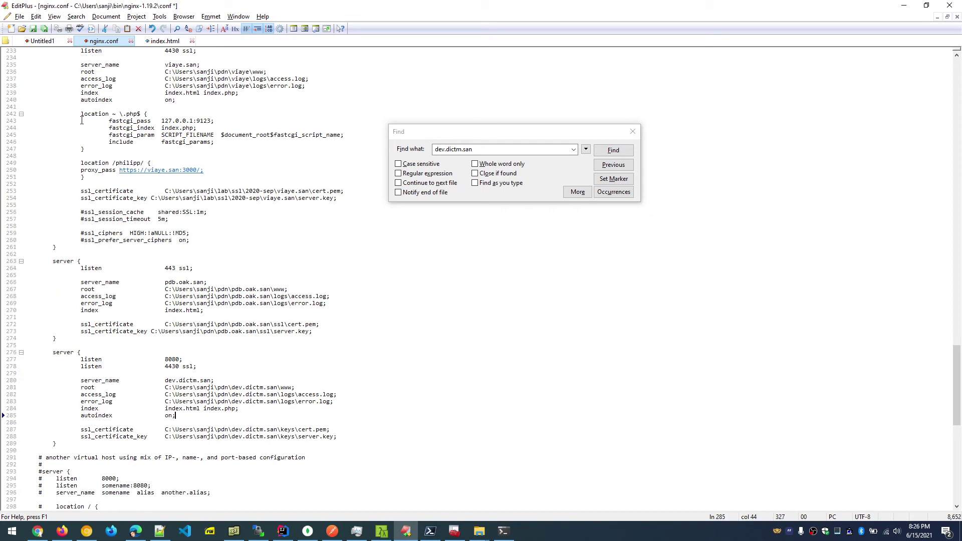
pyautogui.moveTo(81, 114); pyautogui.dragTo(100, 149)
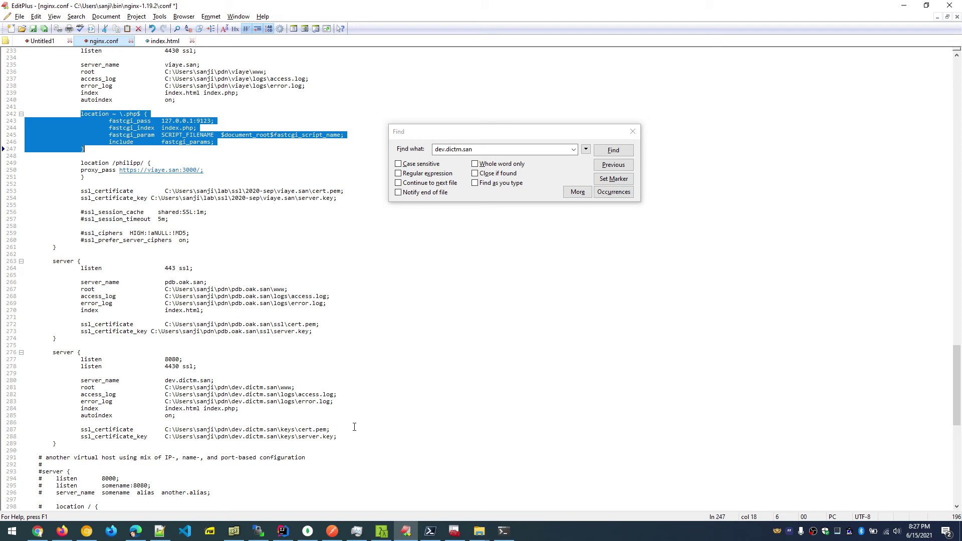
# Paste the PHP 'location ~ \.php$' block into the dev.dictm.san server block.
pyautogui.click(353, 427)
pyautogui.press('Return')
pyautogui.press('Return')
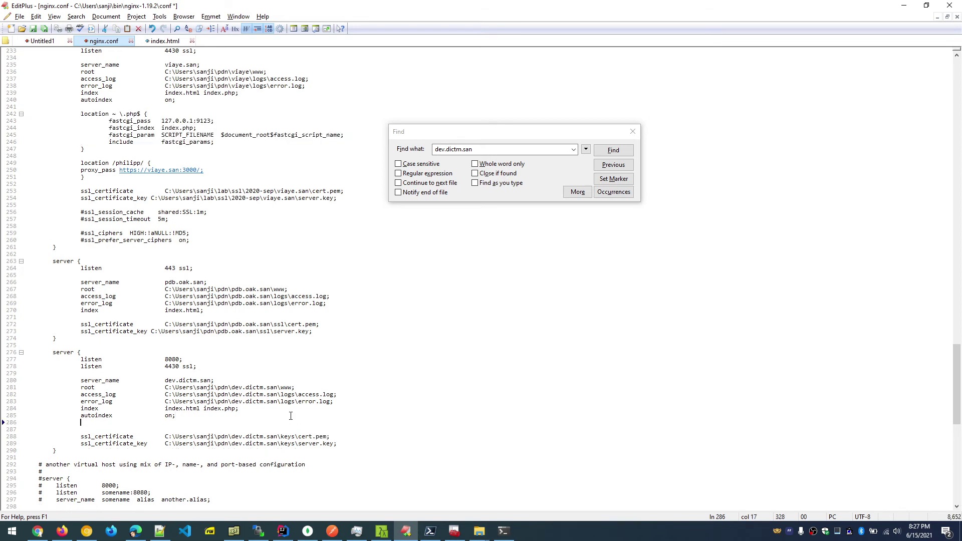
pyautogui.hotkey('ctrl', 'v')
pyautogui.scroll(-2, 237, 431)
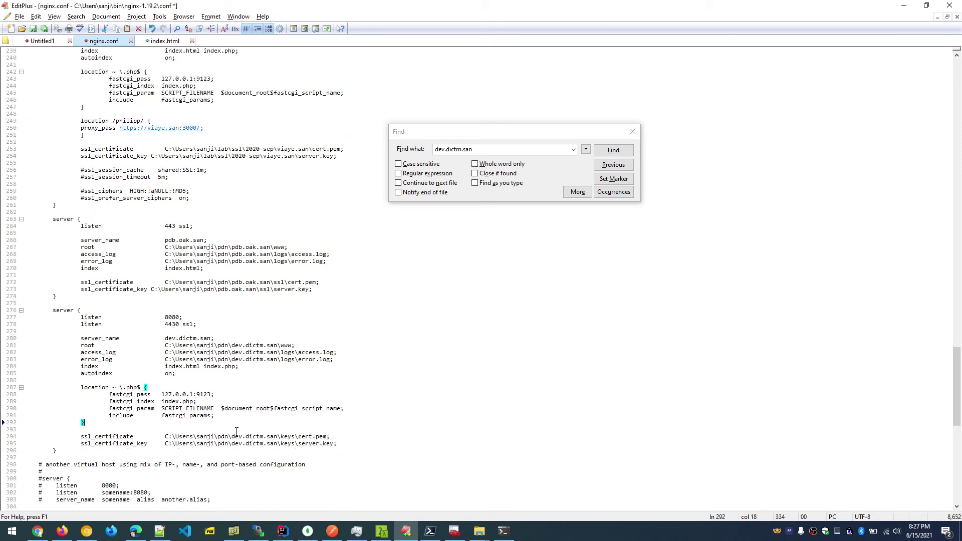
# Check the fastcgi_pass port is 127.0.0.1:9123 and save nginx.conf.
pyautogui.click(196, 394)
pyautogui.doubleClick(208, 394)
pyautogui.click(169, 402)
pyautogui.click(344, 444)
pyautogui.click(223, 394)
pyautogui.hotkey('ctrl', 's')
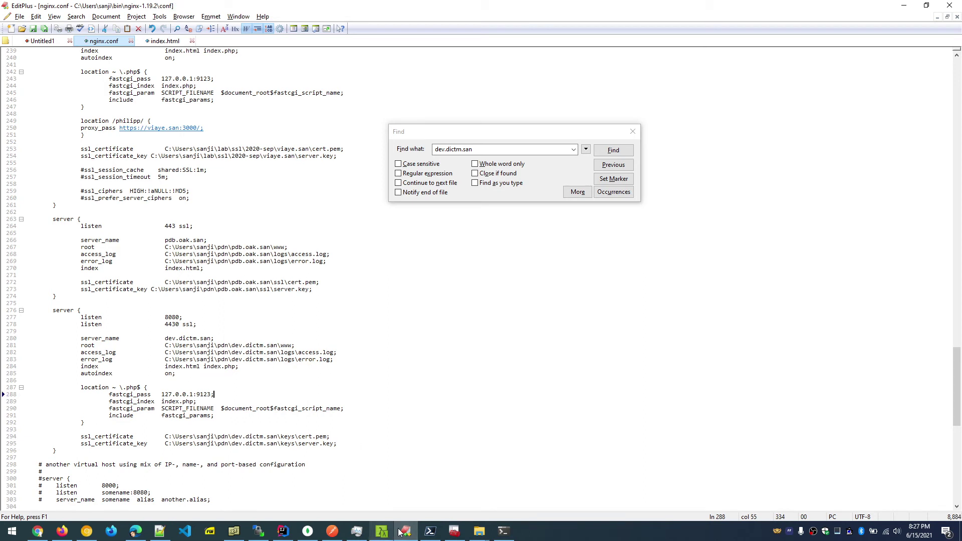
# In Cmder, run nginx.exe -s stop twice, then try a start signal.
pyautogui.click(381, 533)
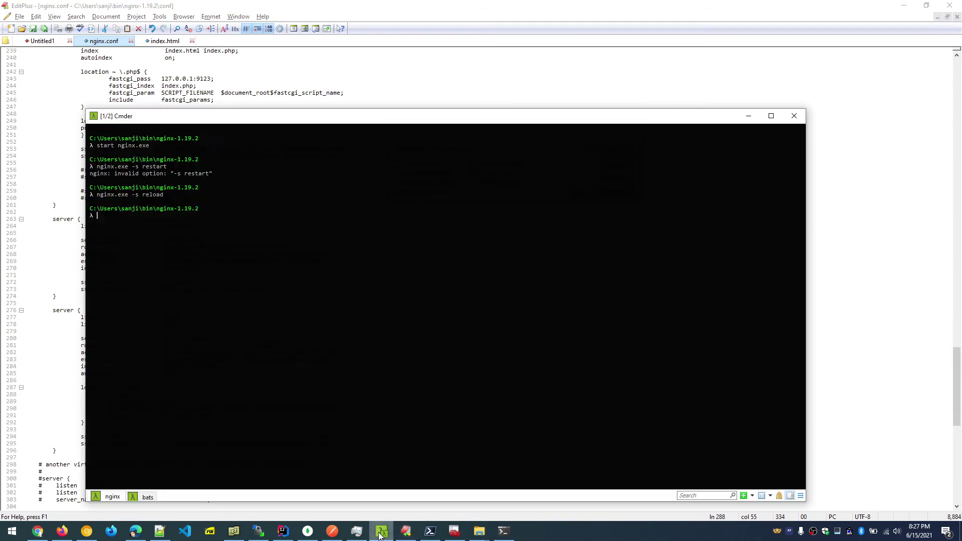
pyautogui.press('Up')
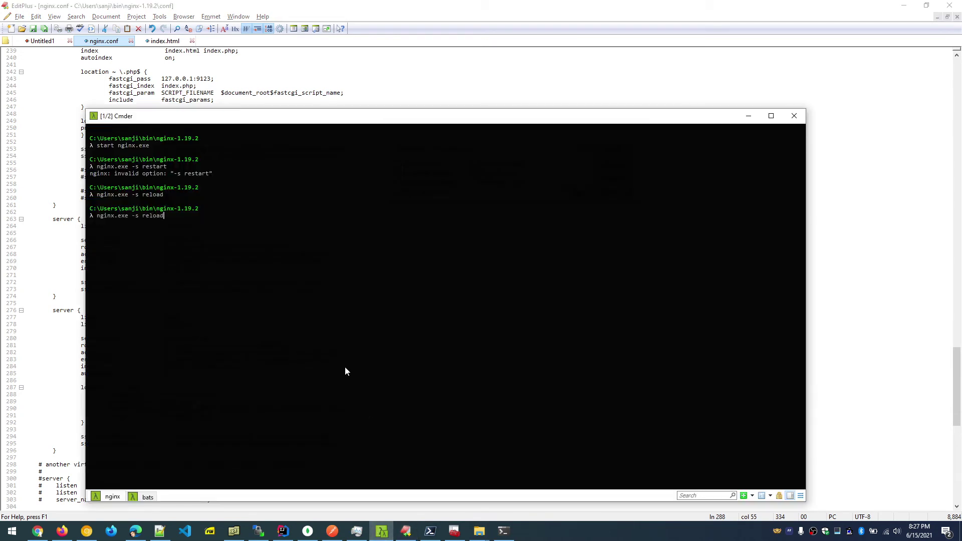
pyautogui.press('BackSpace')
pyautogui.press('BackSpace')
pyautogui.press('BackSpace')
pyautogui.press('BackSpace')
pyautogui.write('stop')
pyautogui.press('Return')
pyautogui.press('Up')
pyautogui.press('Return')
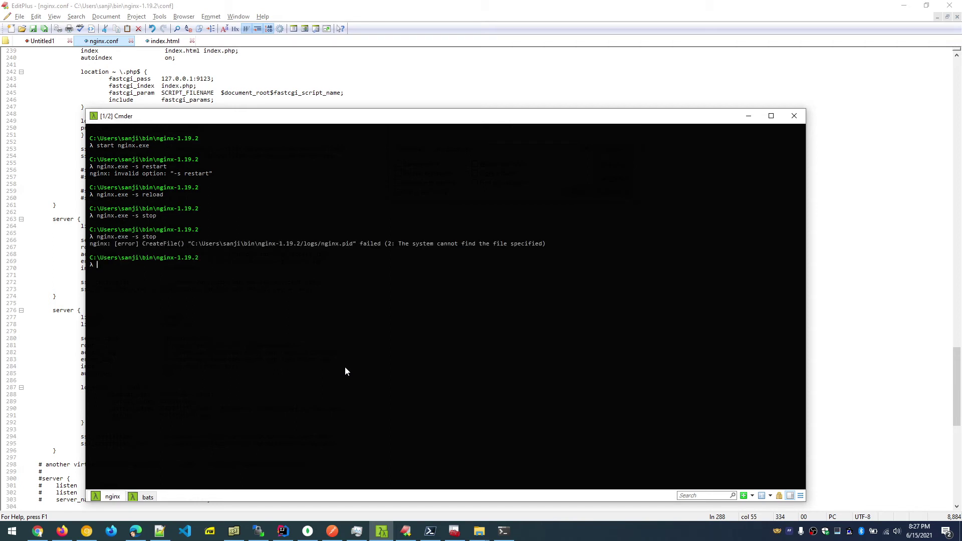
pyautogui.press('Up')
pyautogui.press('BackSpace')
pyautogui.press('BackSpace')
pyautogui.write('art')
pyautogui.press('Return')
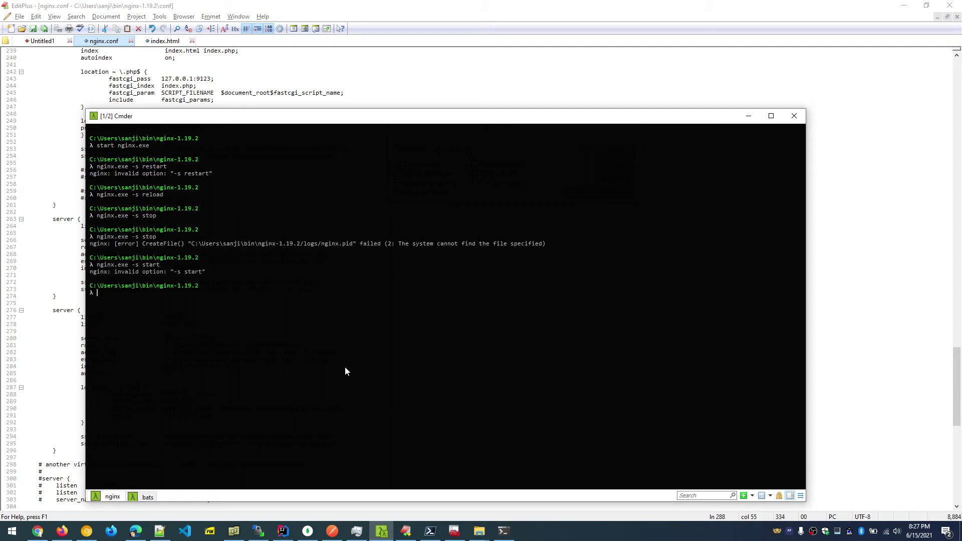
# Launch nginx with 'start nginx.exe' and return to Chrome.
pyautogui.write('start nginx.exe')
pyautogui.press('Return')
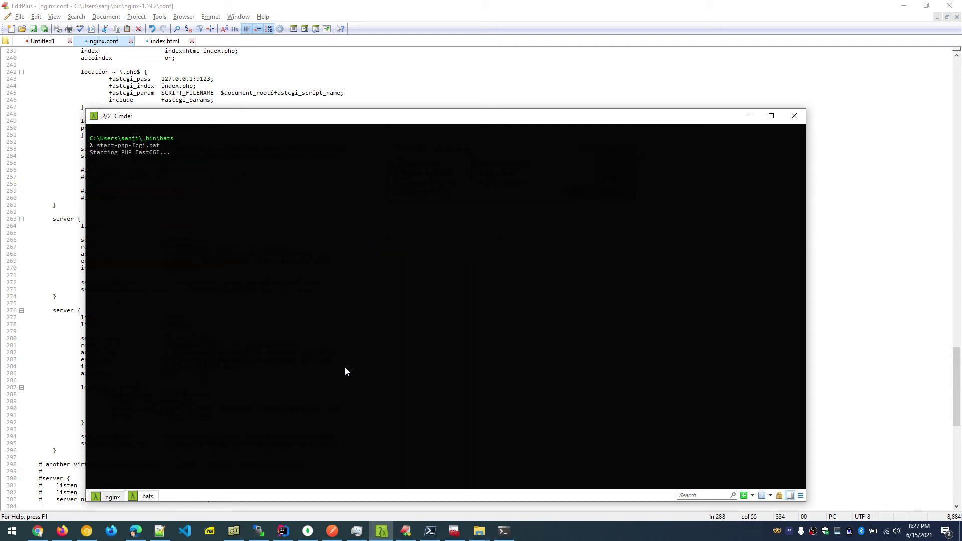
pyautogui.click(103, 496)
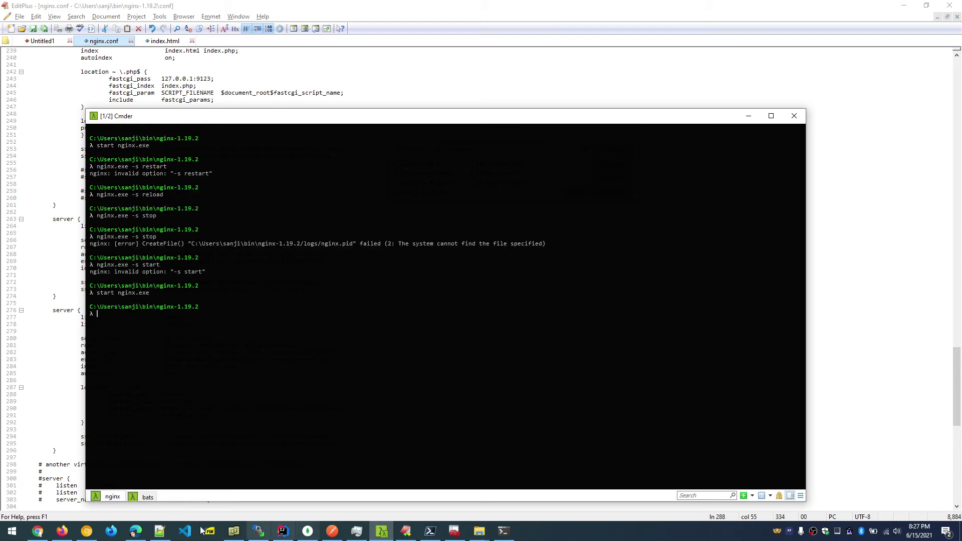
pyautogui.click(86, 530)
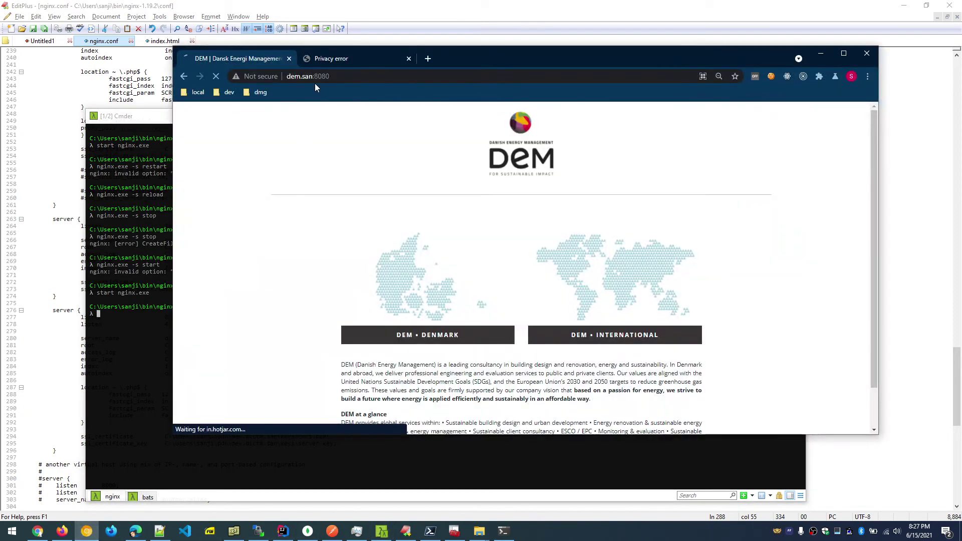
# Open the dev.dictm.san:4430 tab and confirm via the lock icon that the connection is secure.
pyautogui.click(328, 59)
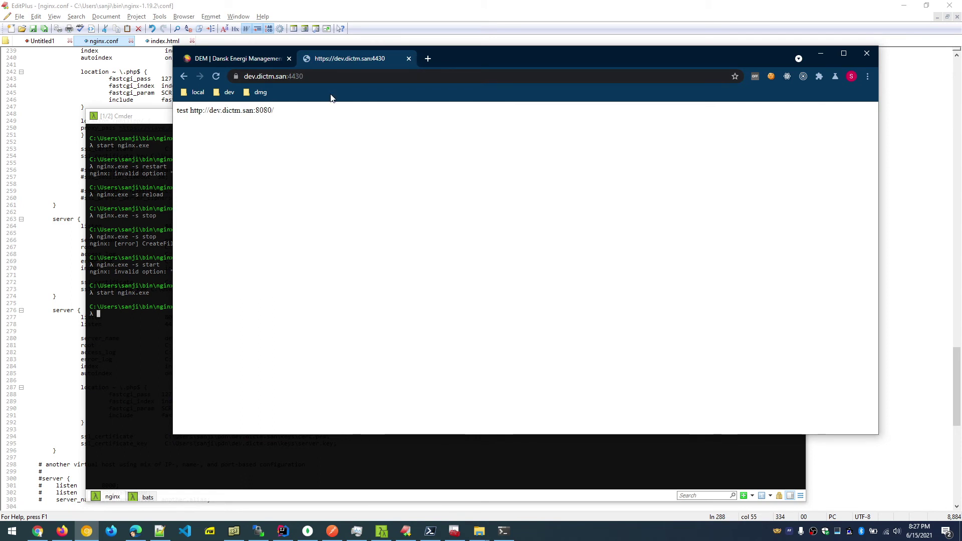
pyautogui.click(235, 76)
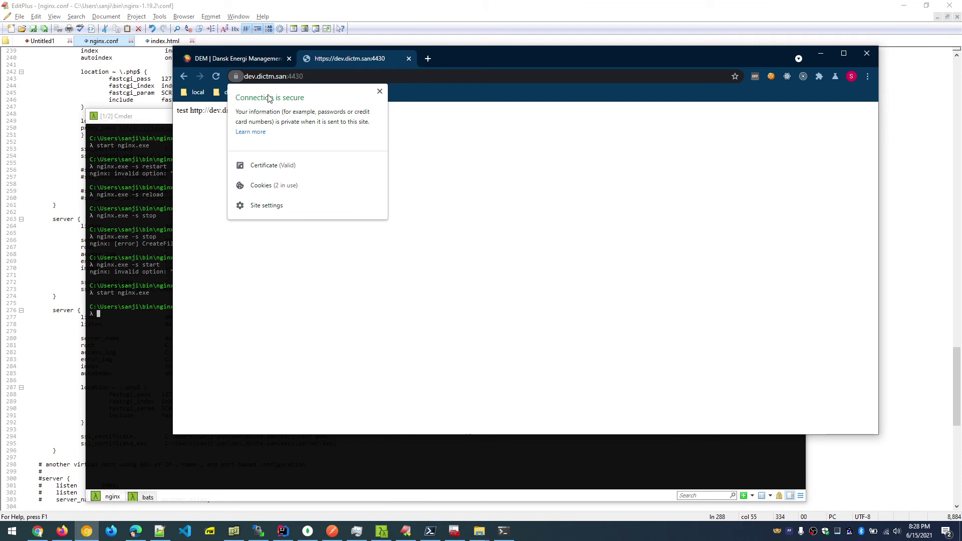
pyautogui.click(455, 145)
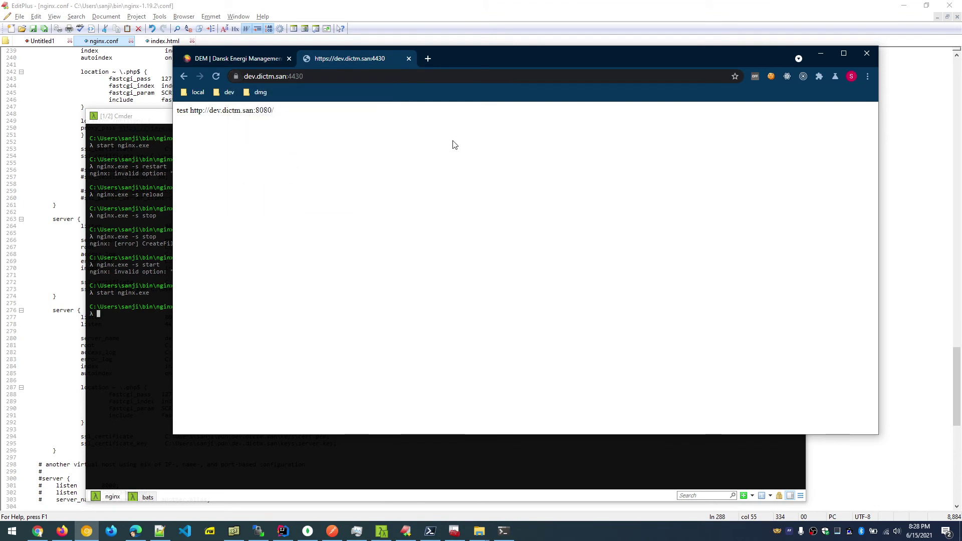
pyautogui.doubleClick(269, 110)
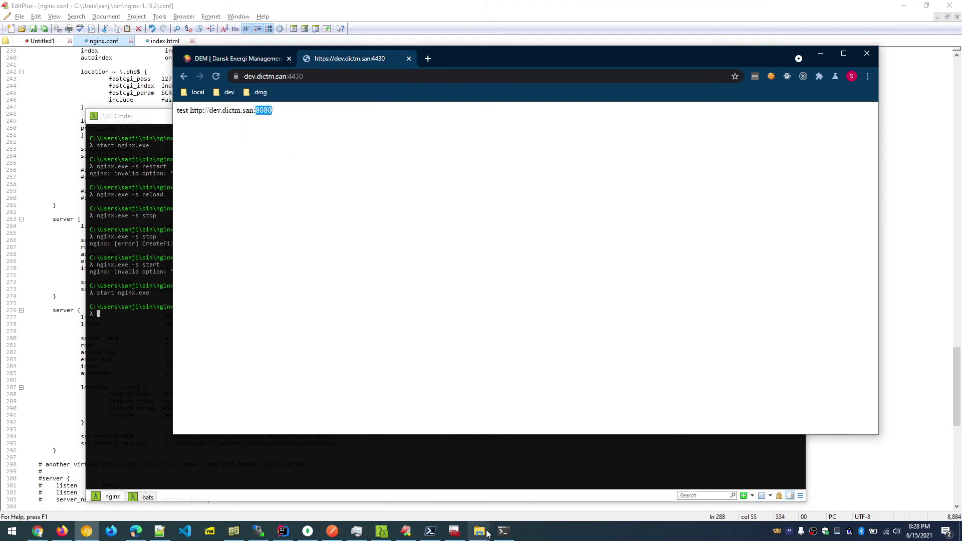
pyautogui.click(406, 531)
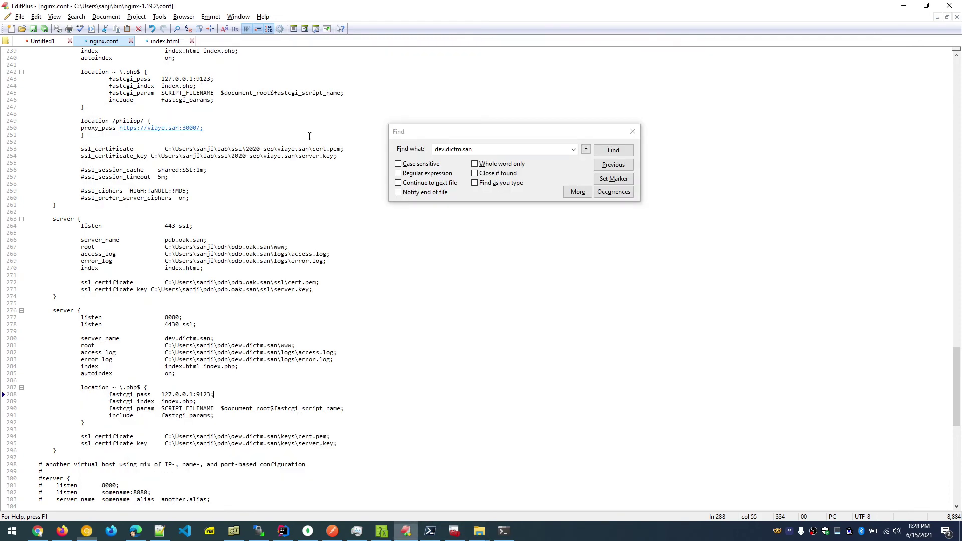
# Shorten the index.html line to 'test dev.dictm.san', save it, and minimize EditPlus.
pyautogui.click(167, 42)
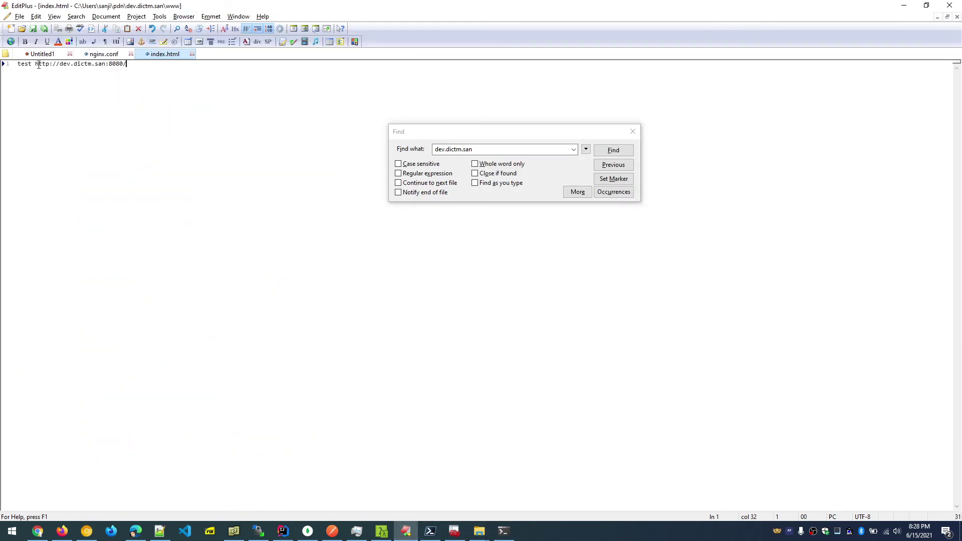
pyautogui.moveTo(38, 65); pyautogui.dragTo(59, 66)
pyautogui.press('Delete')
pyautogui.press('BackSpace')
pyautogui.press('BackSpace')
pyautogui.press('BackSpace')
pyautogui.press('BackSpace')
pyautogui.press('BackSpace')
pyautogui.press('BackSpace')
pyautogui.hotkey('ctrl', 's')
pyautogui.click(901, 5)
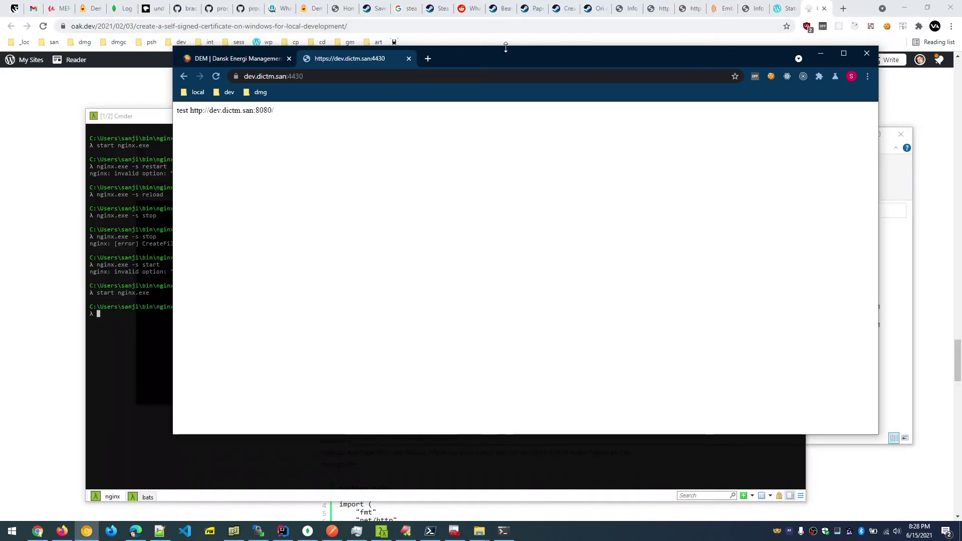
# Maximize Chrome and reload the 4430 page to show the updated test text.
pyautogui.doubleClick(505, 47)
pyautogui.press('F5')
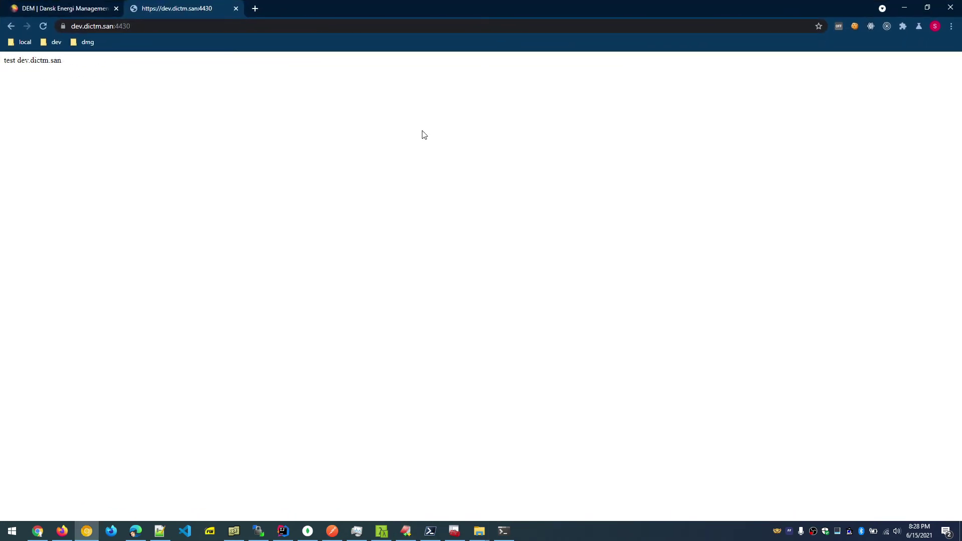
pyautogui.click(99, 26)
pyautogui.hotkey('ctrl', 'c')
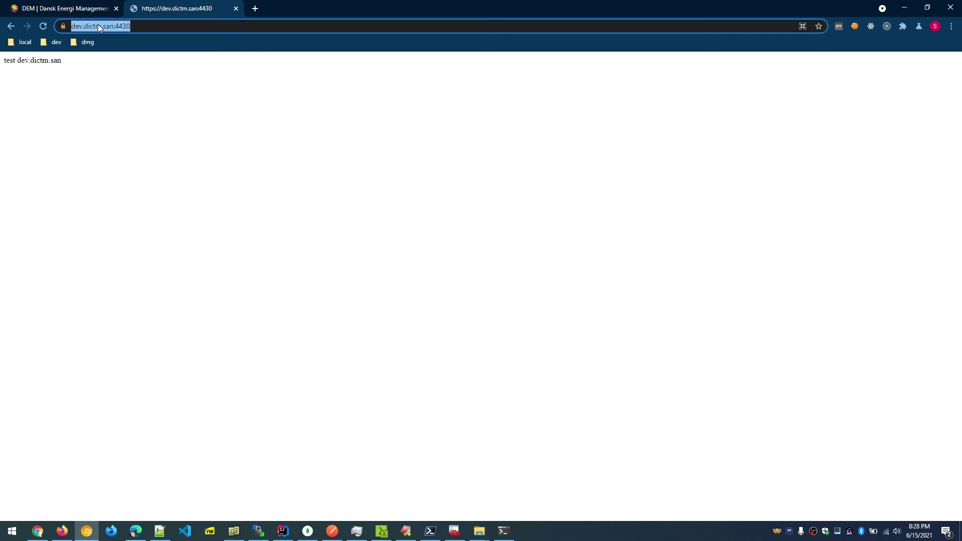
pyautogui.click(256, 8)
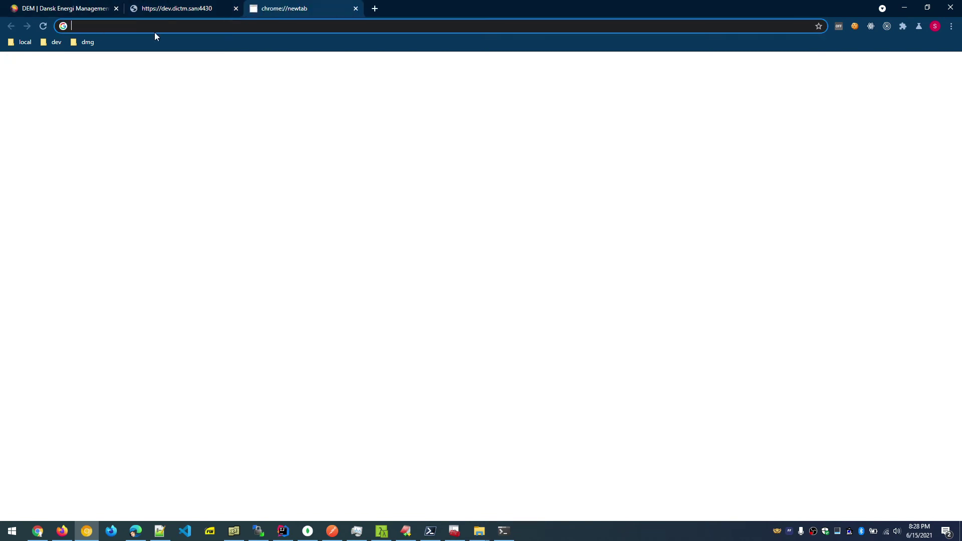
pyautogui.hotkey('ctrl', 'v')
pyautogui.hotkey('ctrl', 'shift', 'Left')
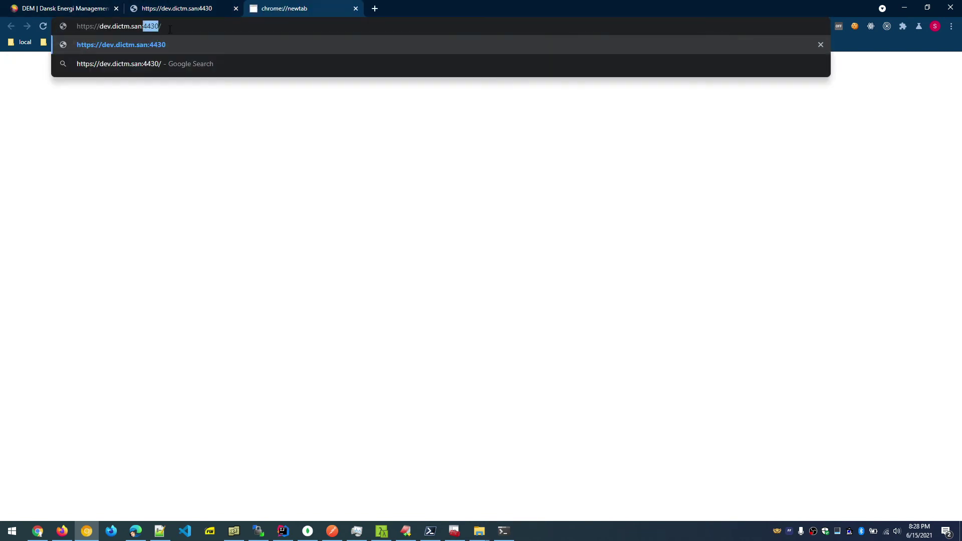
pyautogui.write('80880')
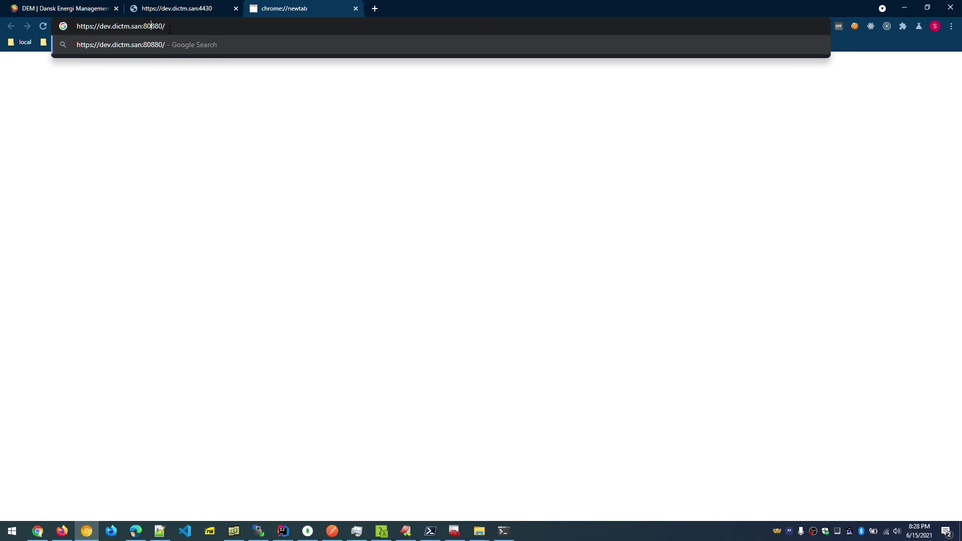
pyautogui.press('Delete')
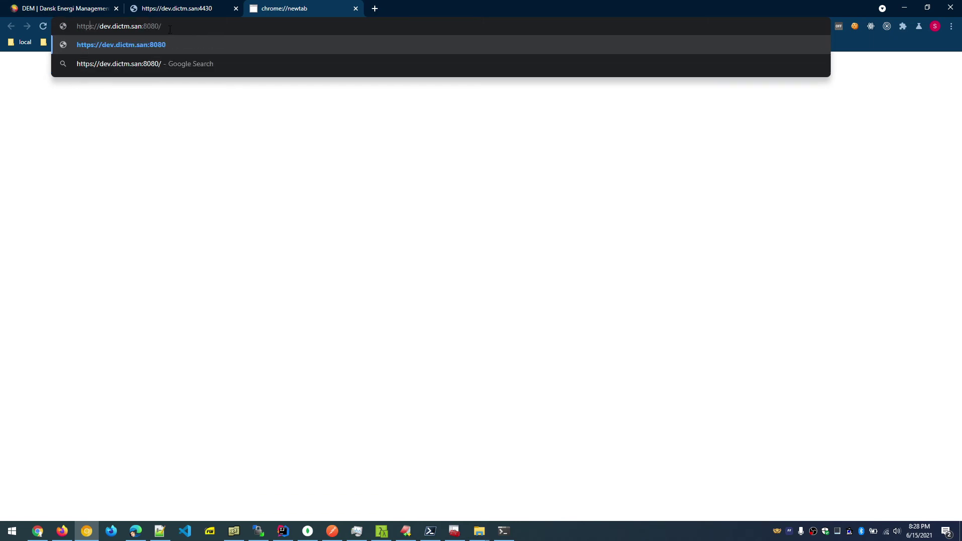
pyautogui.press('Delete')
pyautogui.press('Return')
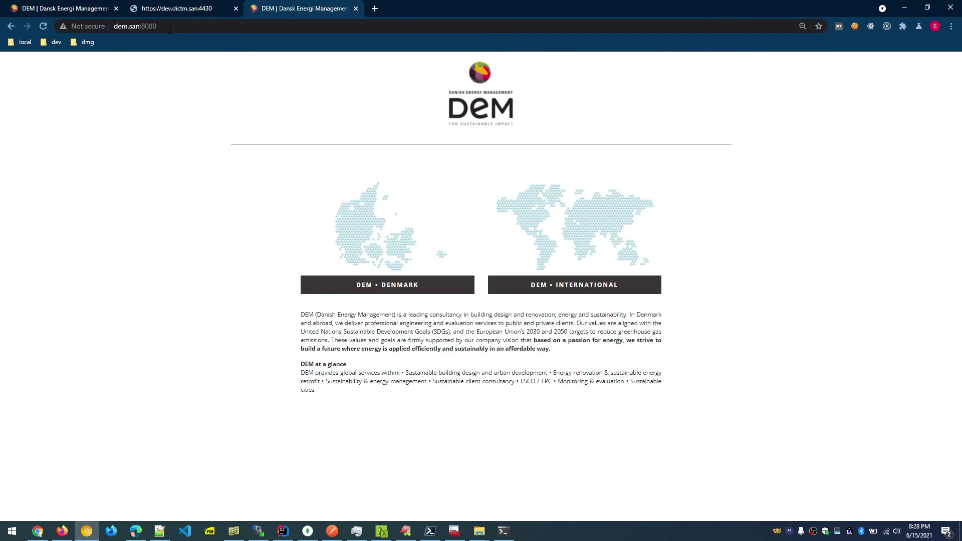
pyautogui.click(170, 26)
pyautogui.press('Return')
# Return to the dev.dictm.san:4430 tab, then bring the certificate store forward.
pyautogui.click(152, 13)
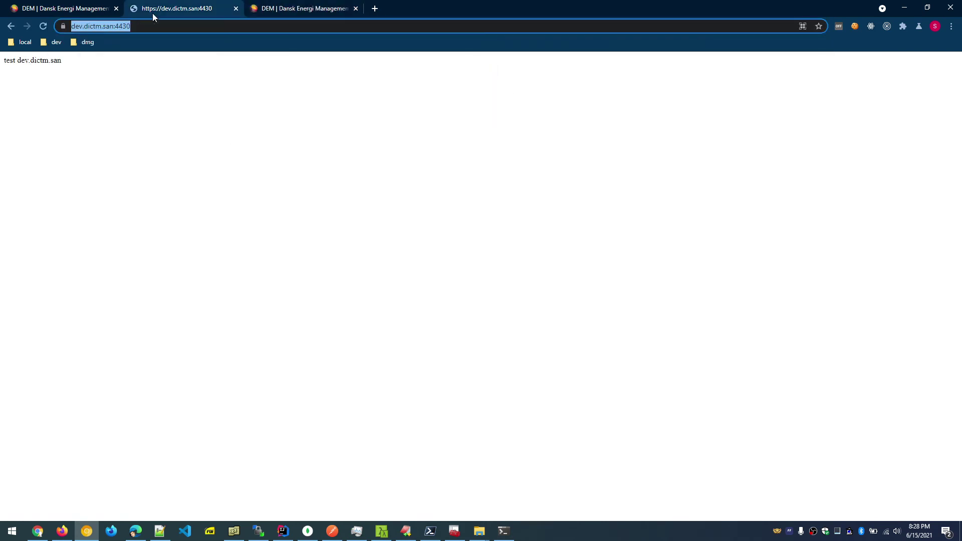
pyautogui.click(145, 28)
pyautogui.click(145, 31)
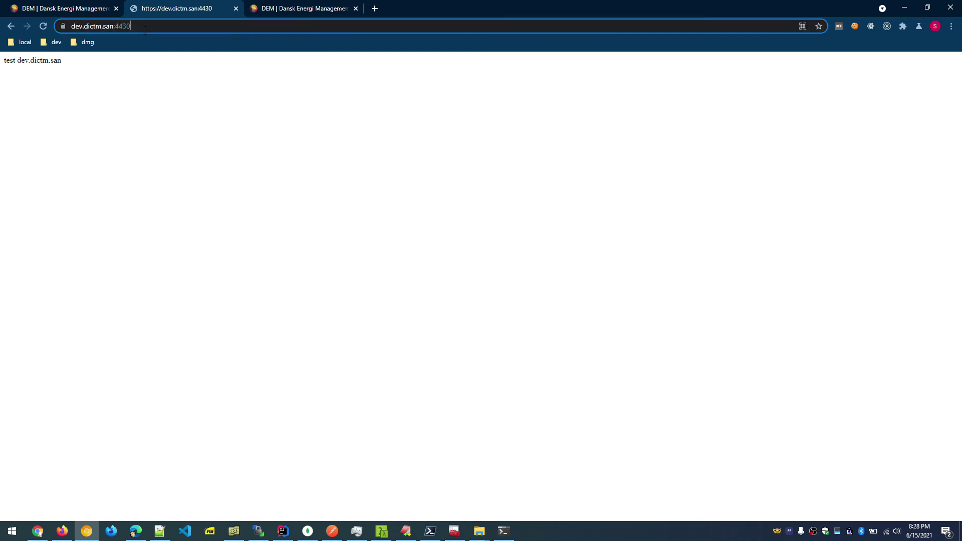
pyautogui.click(145, 30)
pyautogui.click(145, 30)
pyautogui.click(145, 30)
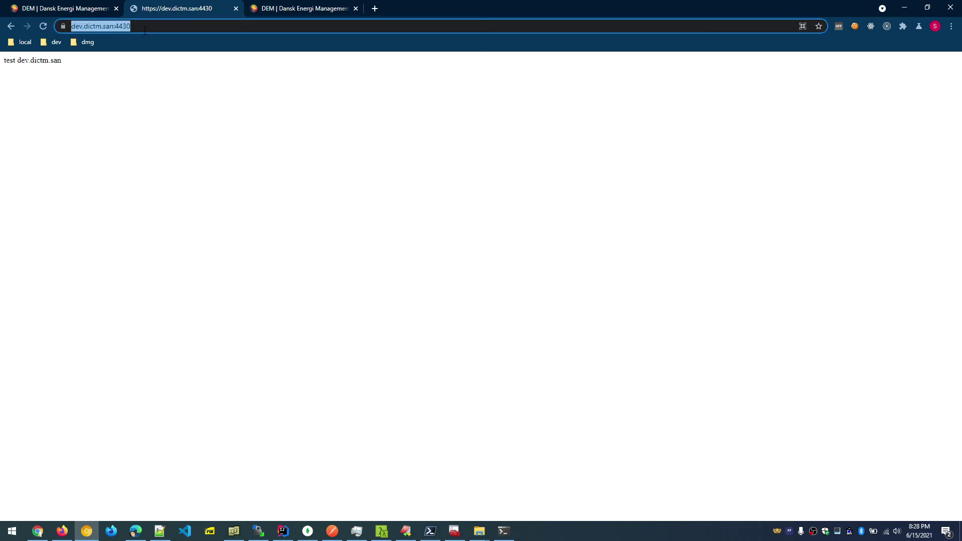
pyautogui.click(144, 65)
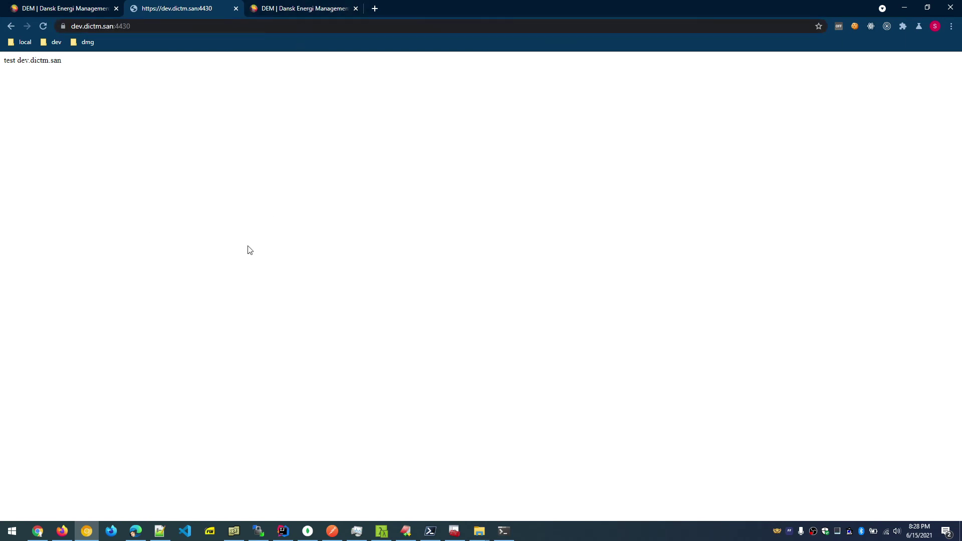
pyautogui.click(455, 532)
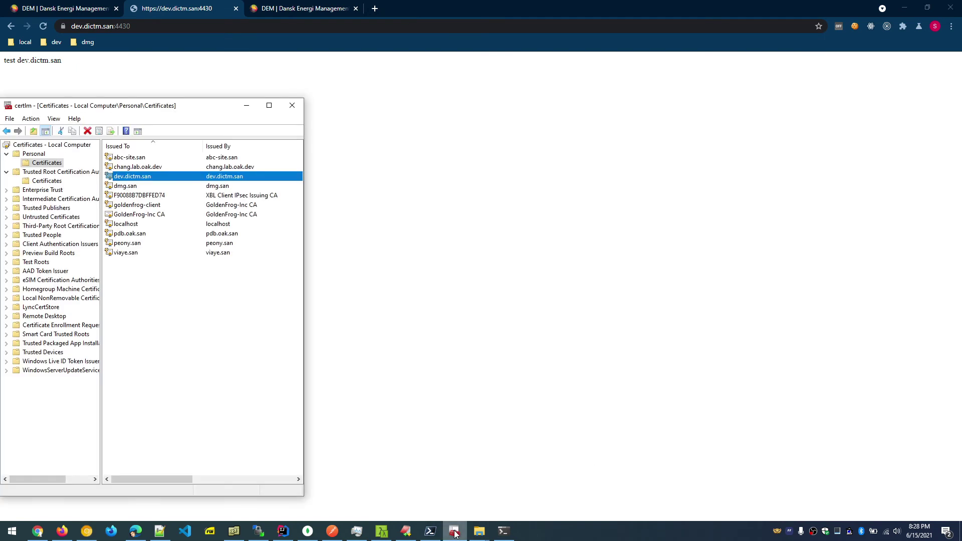
# Minimize certlm and the Cmder terminal, bringing EditPlus with index.html back to the front.
pyautogui.click(454, 532)
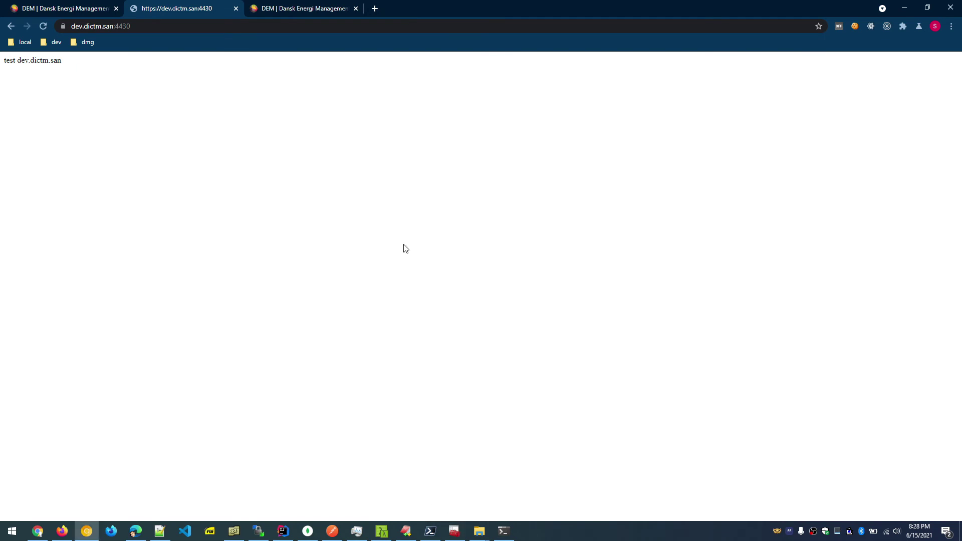
pyautogui.click(382, 532)
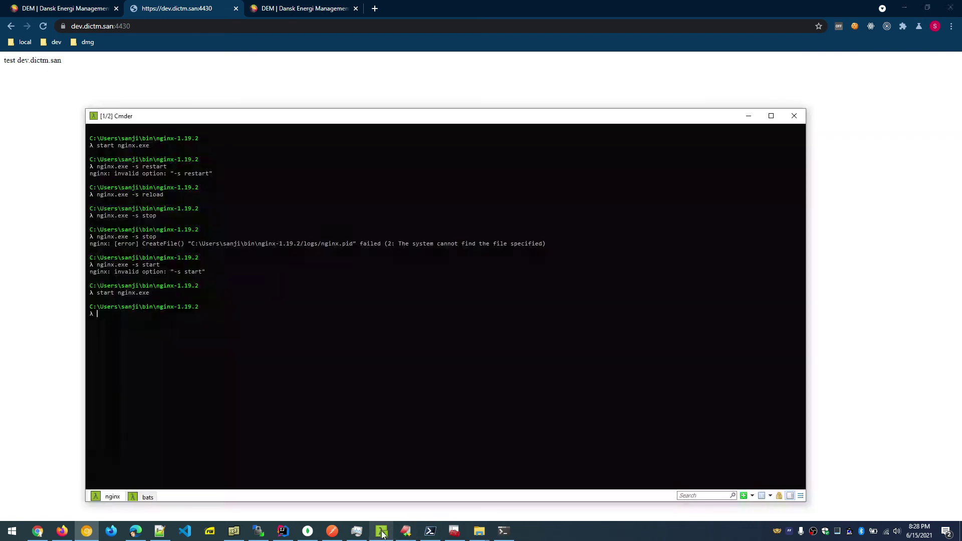
pyautogui.click(381, 532)
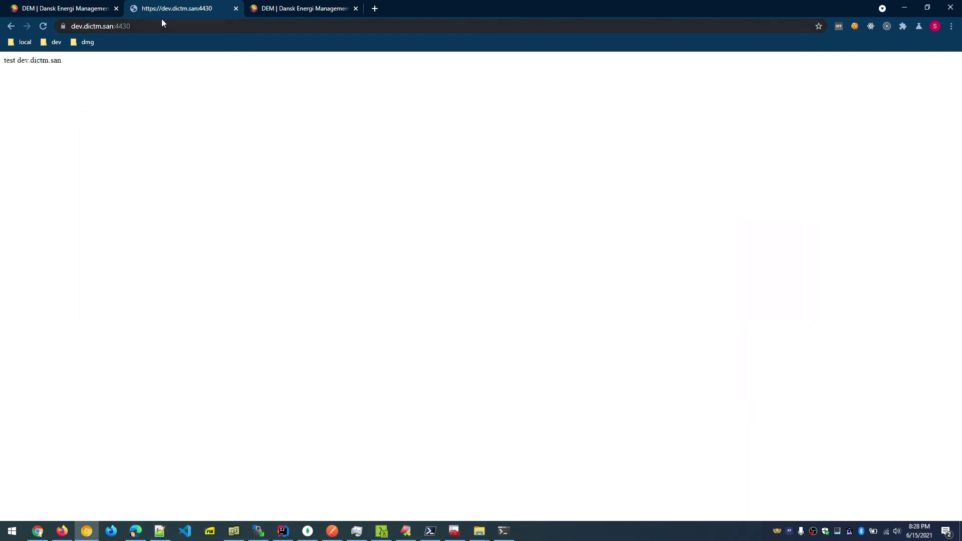
pyautogui.click(406, 531)
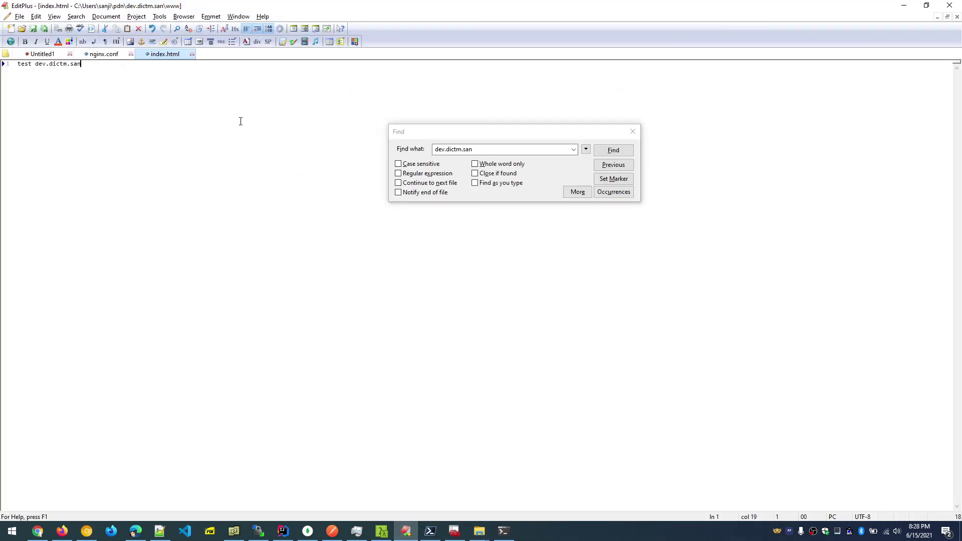
# Review the 8080 listen lines of the dev.dictm.san and peony.san server blocks in nginx.conf.
pyautogui.click(104, 54)
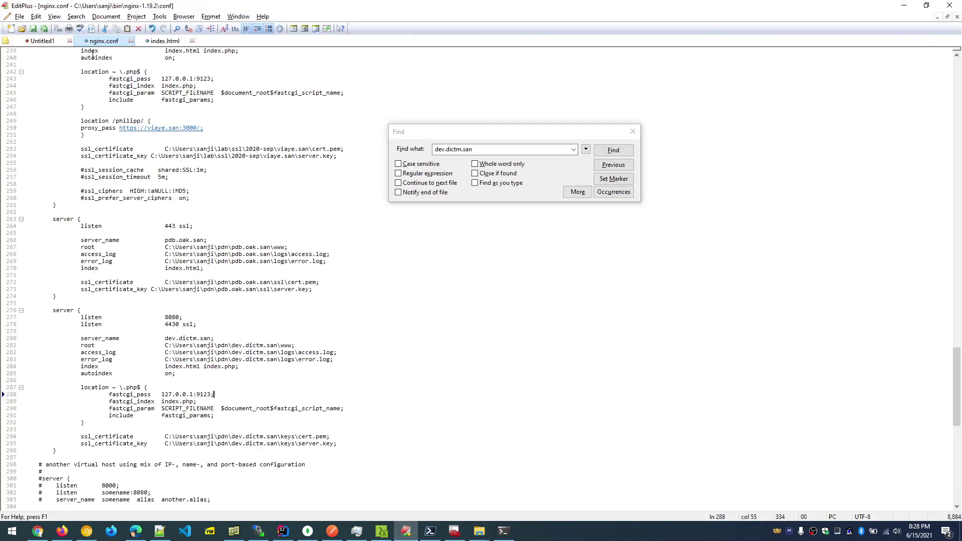
pyautogui.click(185, 317)
pyautogui.scroll(6, 226, 319)
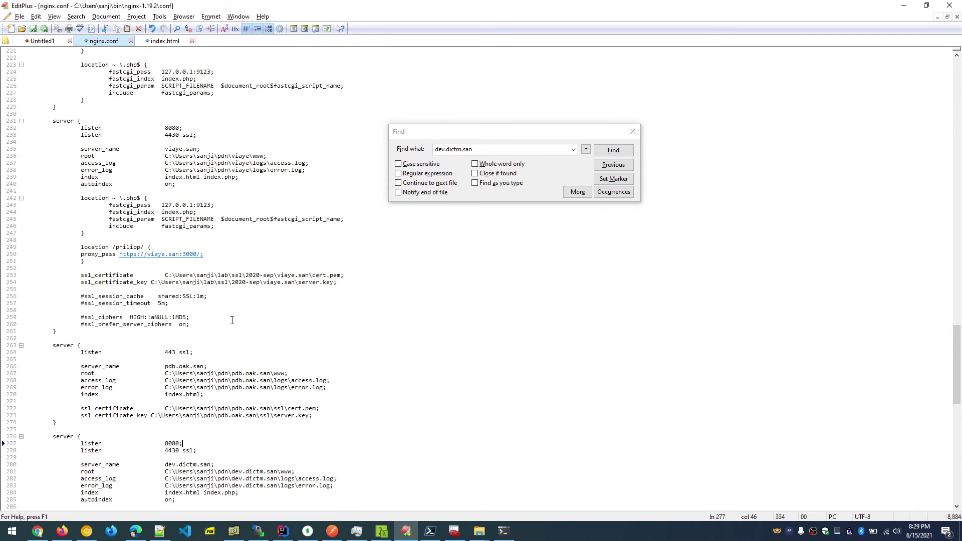
pyautogui.scroll(-4, 232, 320)
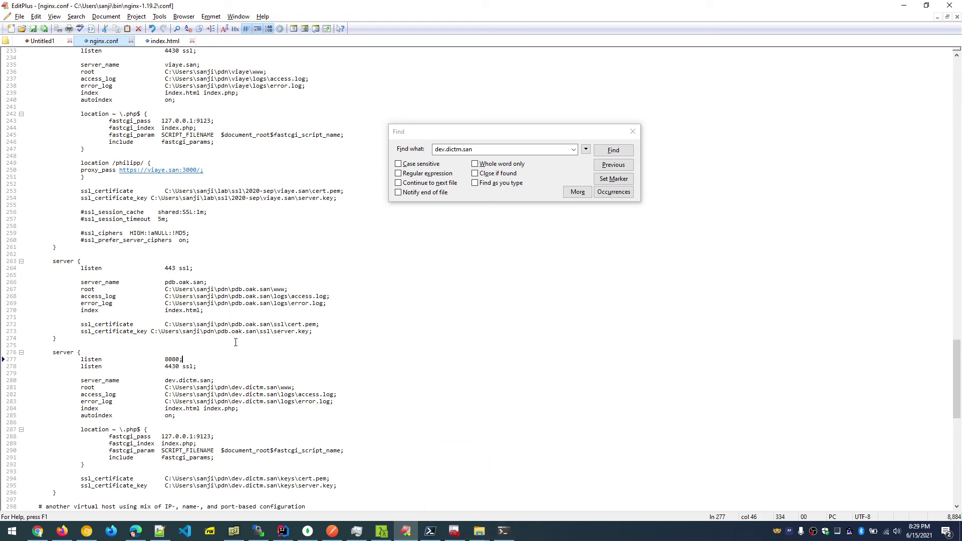
pyautogui.scroll(14, 235, 342)
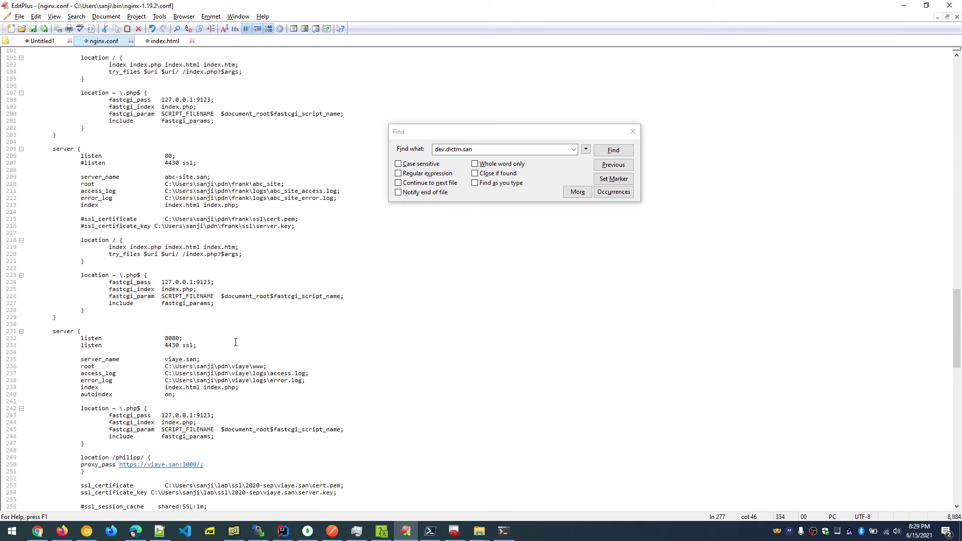
pyautogui.scroll(9, 235, 342)
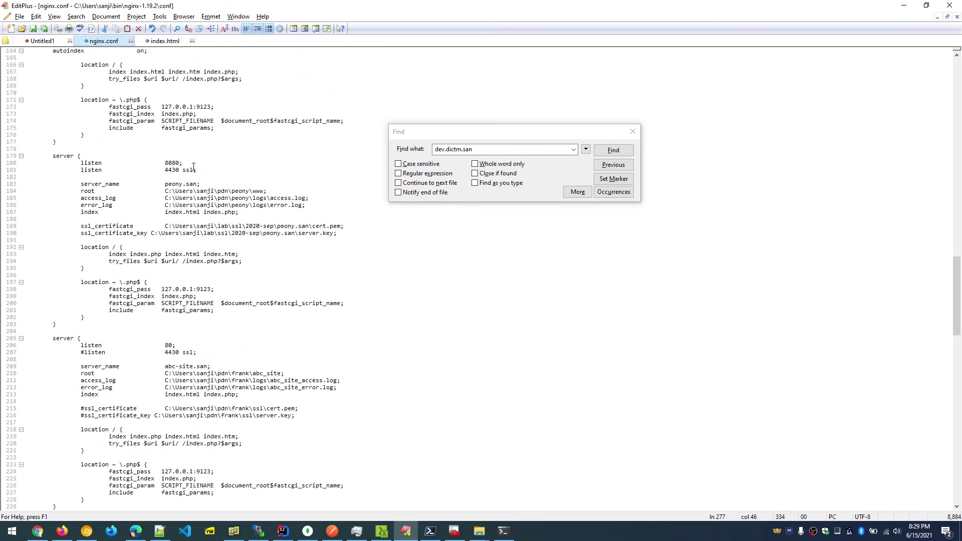
pyautogui.click(176, 181)
pyautogui.scroll(4, 215, 327)
pyautogui.click(168, 247)
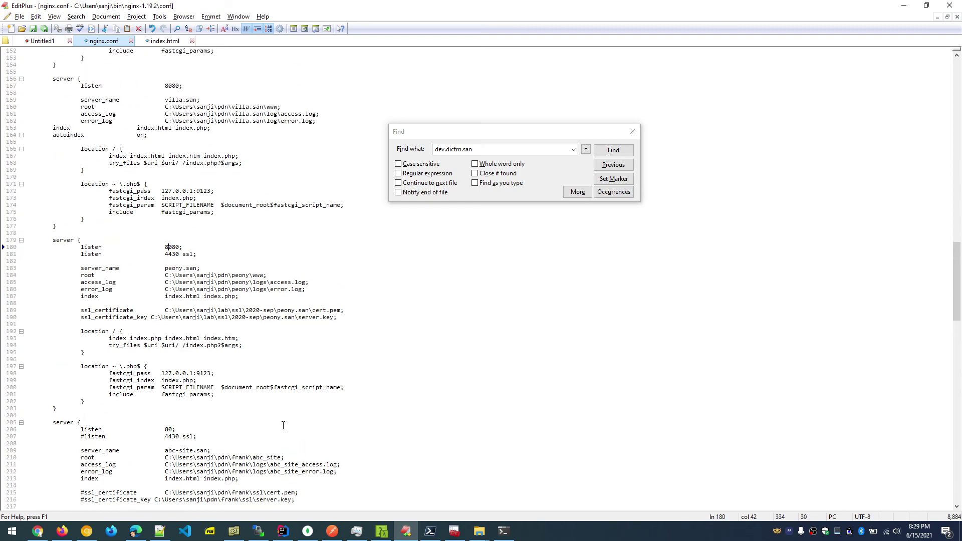
pyautogui.scroll(-20, 284, 439)
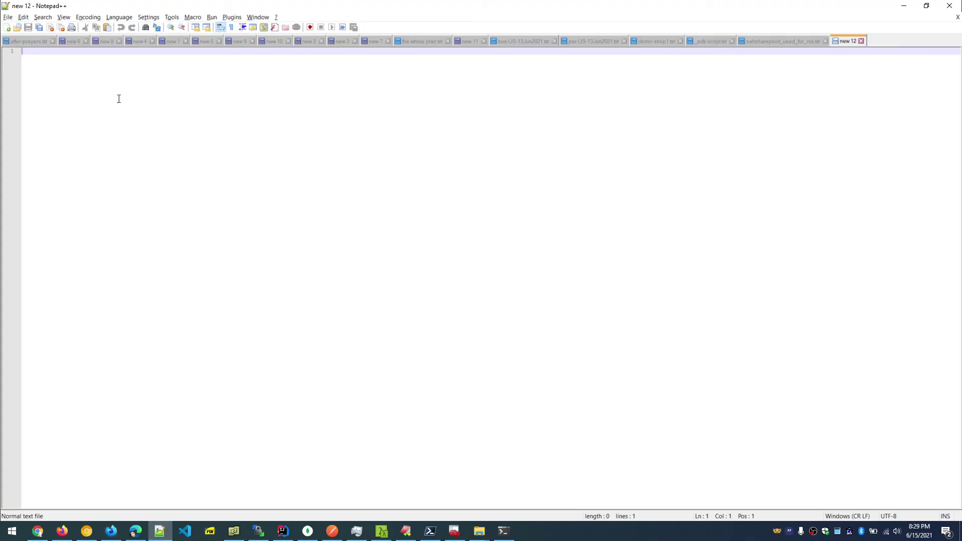
pyautogui.click(159, 531)
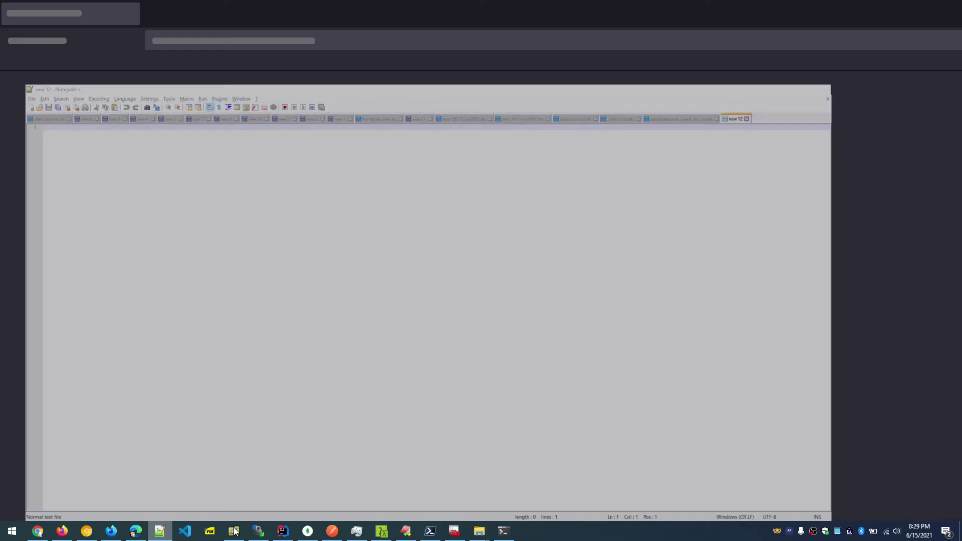
pyautogui.click(406, 531)
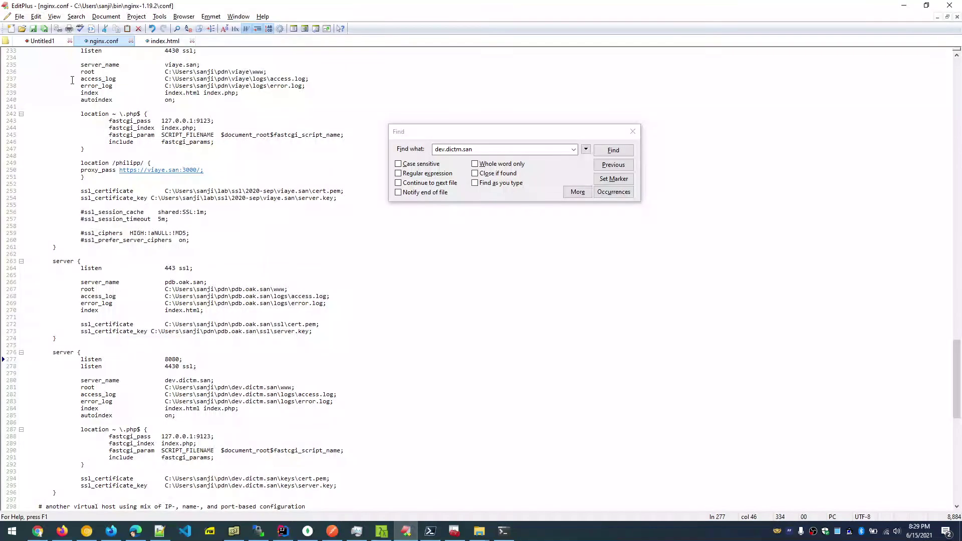
pyautogui.click(41, 41)
pyautogui.click(99, 87)
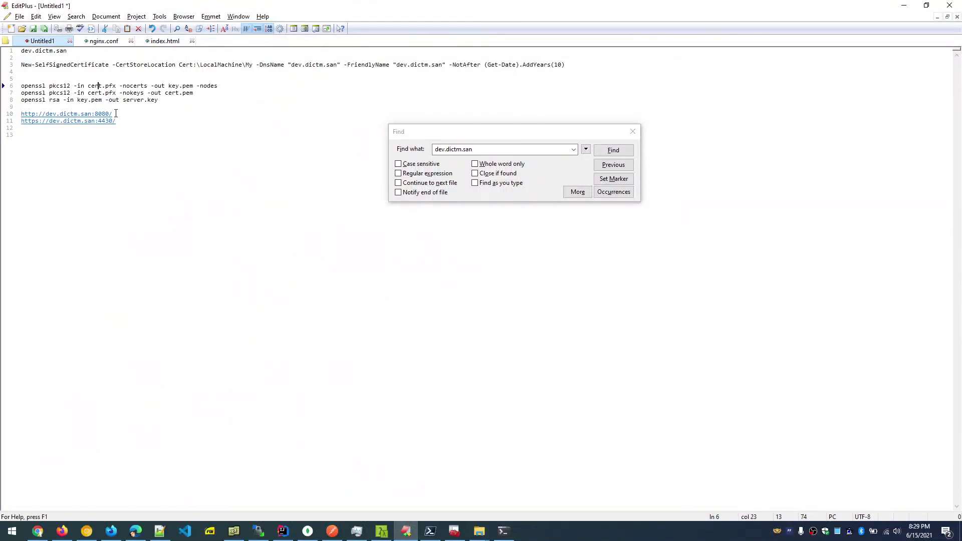
pyautogui.moveTo(115, 114); pyautogui.dragTo(21, 115)
pyautogui.hotkey('ctrl', 'c')
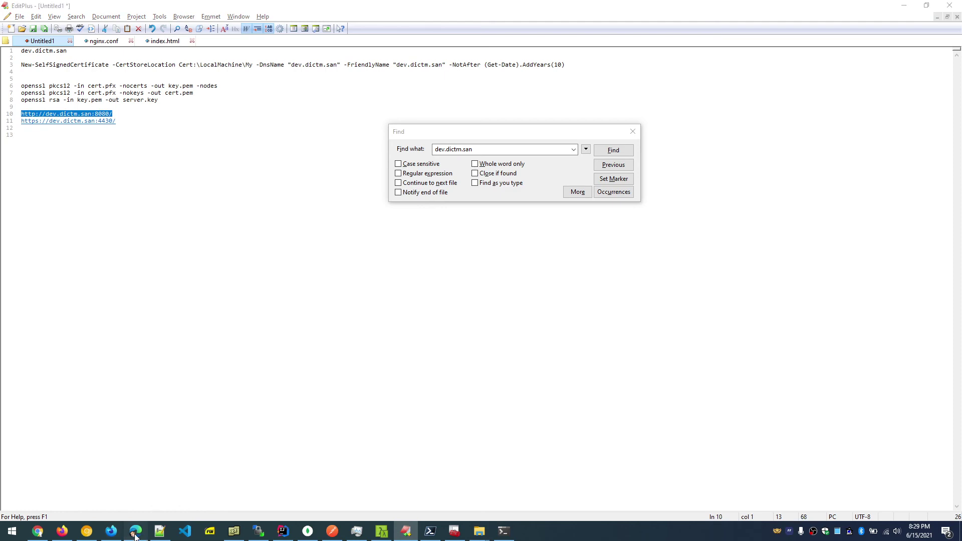
pyautogui.click(135, 534)
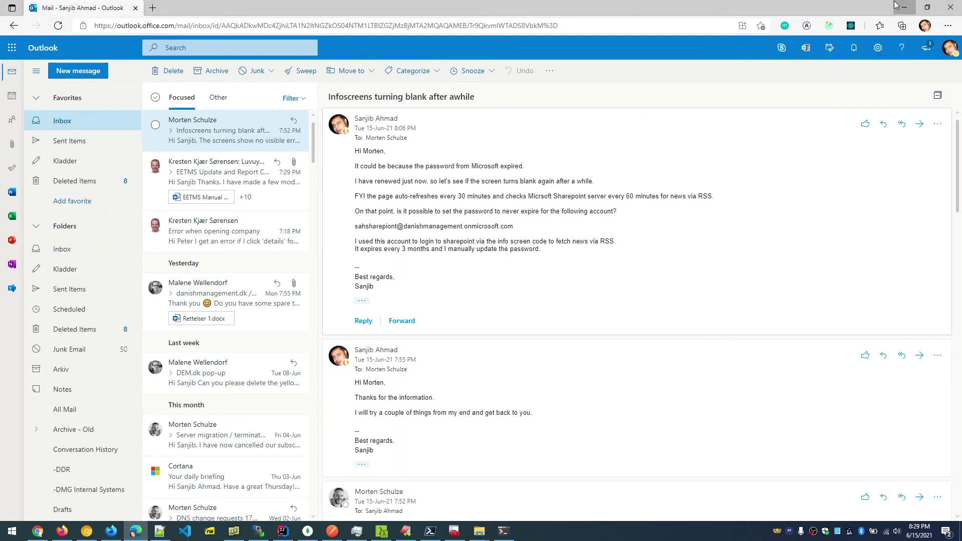
pyautogui.click(895, 5)
pyautogui.click(112, 531)
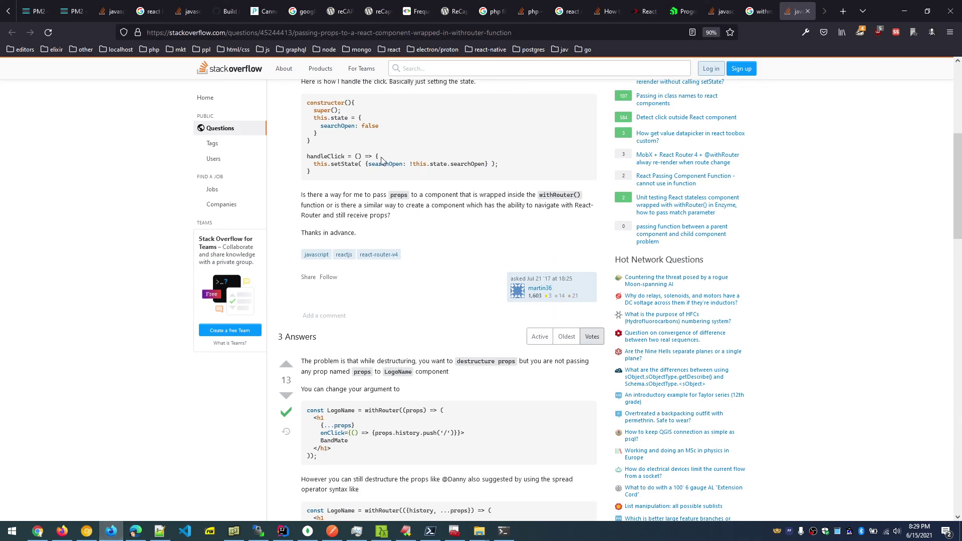
pyautogui.click(843, 11)
pyautogui.hotkey('ctrl', 'v')
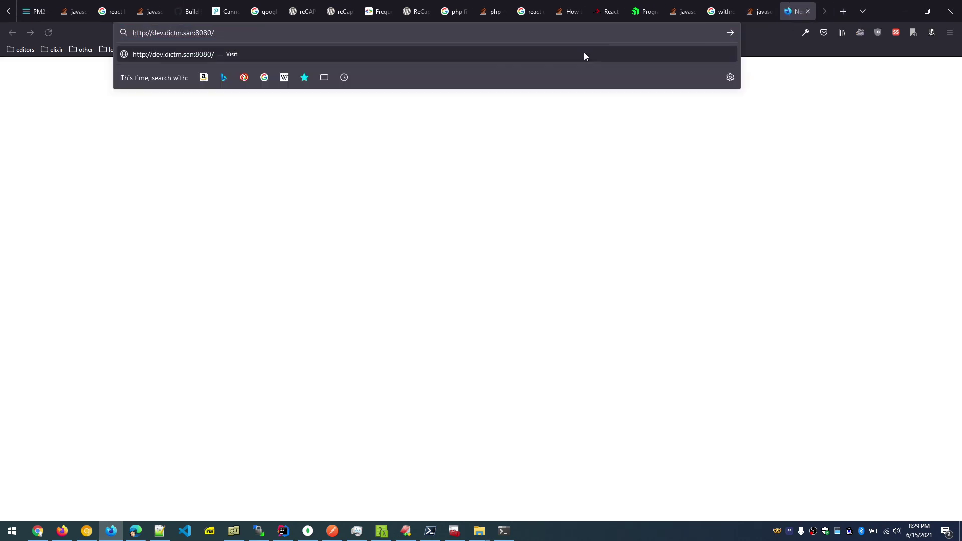